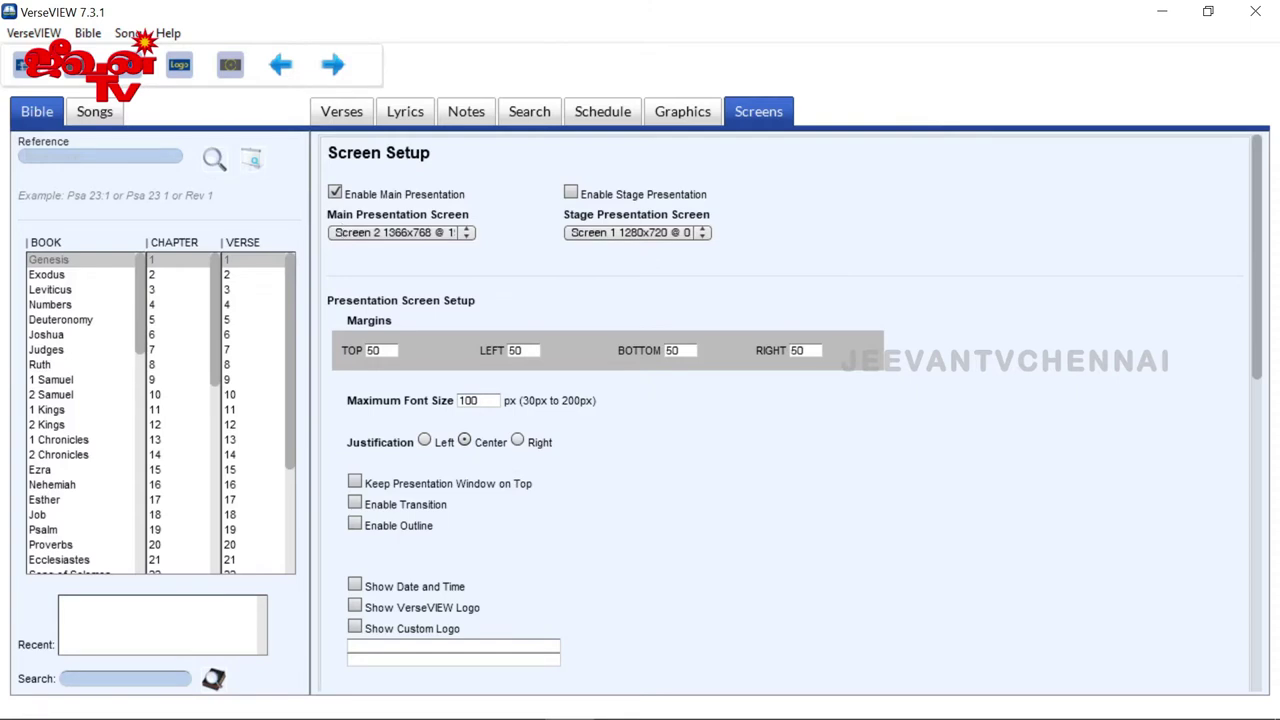
Step: Set the main presentation screen to Screen 1 1280x720 in the screen setup
{"action": "left_click_drag", "start_coordinate": [328, 207], "coordinate": [466, 209]}
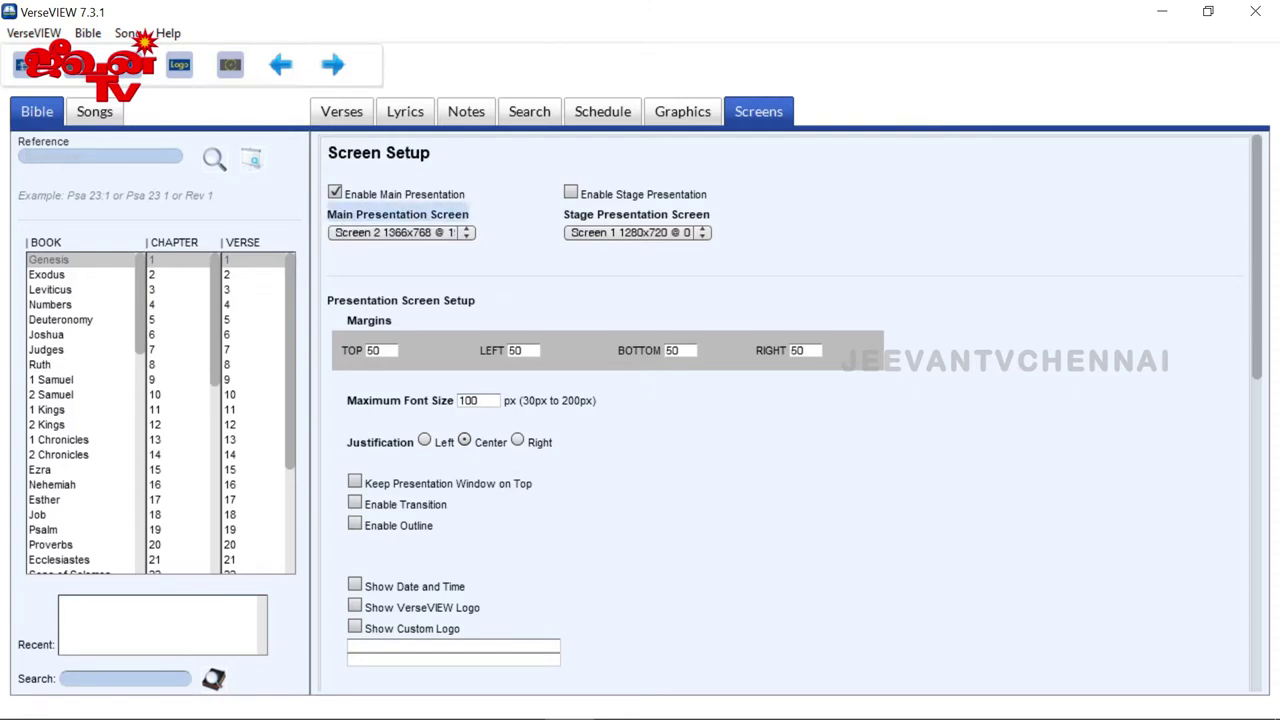
{"action": "left_click", "coordinate": [400, 232]}
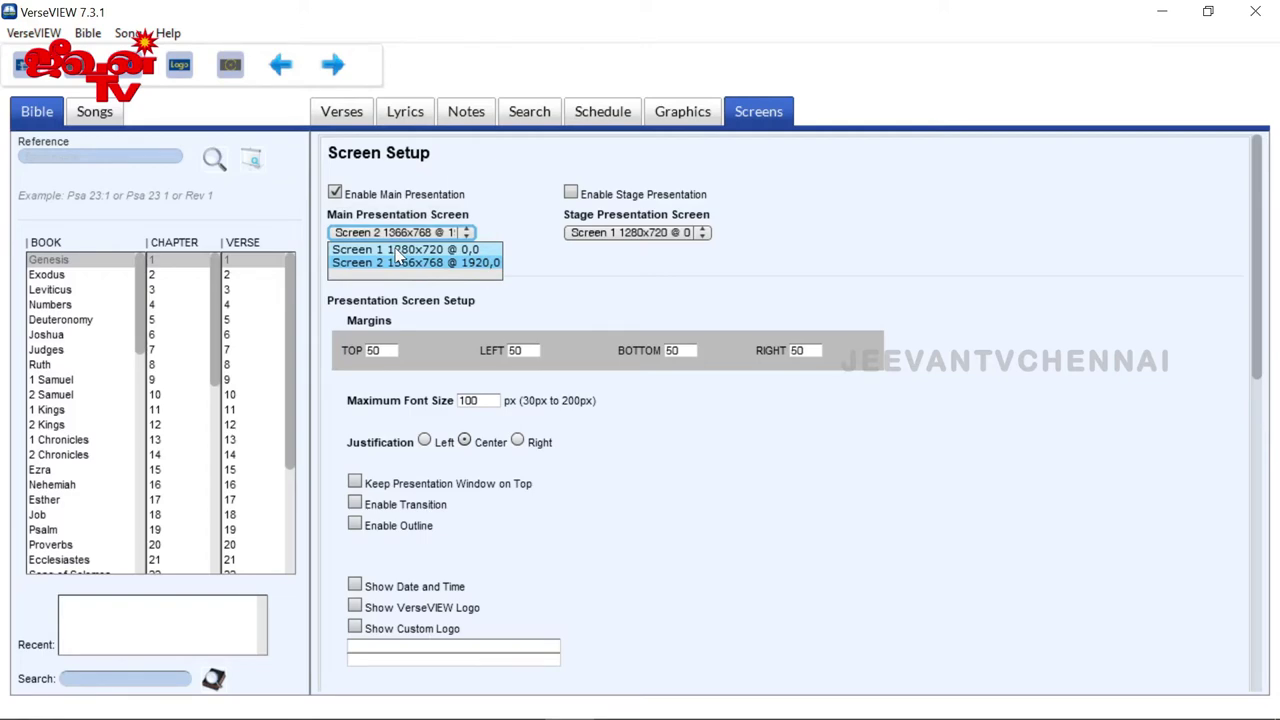
{"action": "left_click", "coordinate": [396, 250]}
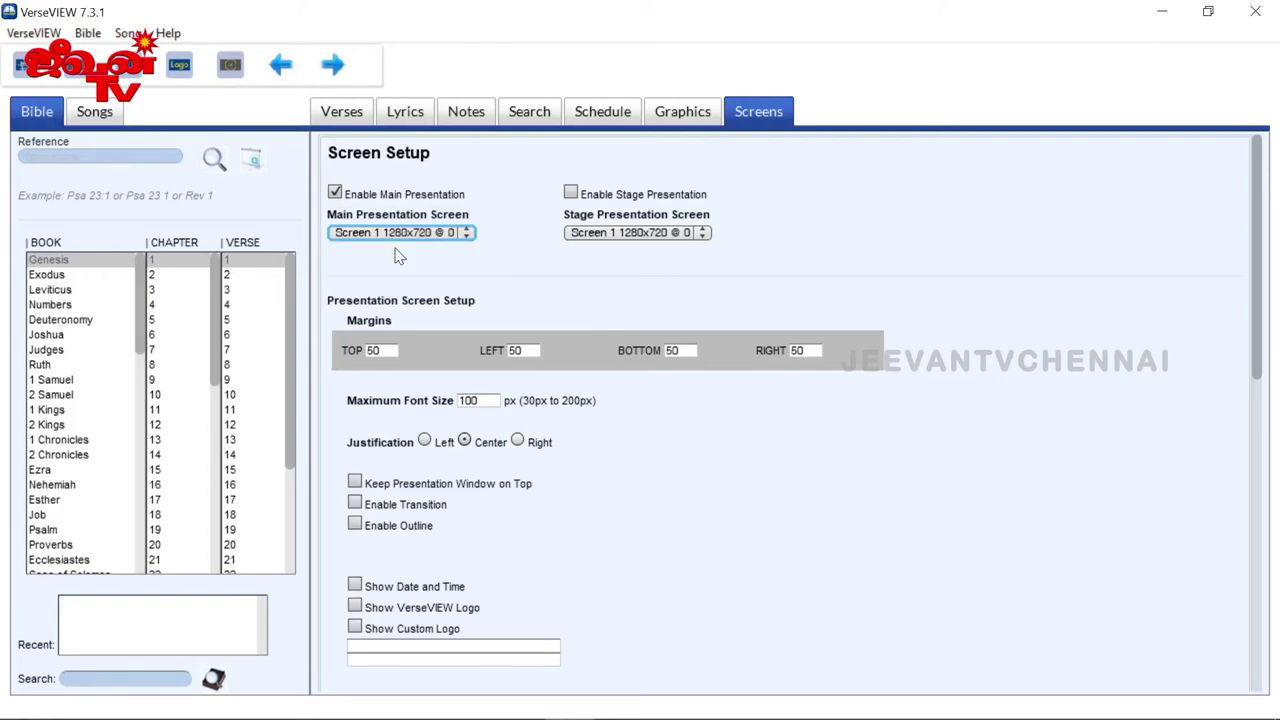
Step: Present Genesis 1:1 on the main presentation screen and close the presentation
{"action": "left_click", "coordinate": [100, 262]}
{"action": "left_click", "coordinate": [168, 262]}
{"action": "left_click", "coordinate": [228, 262]}
{"action": "left_click", "coordinate": [341, 111]}
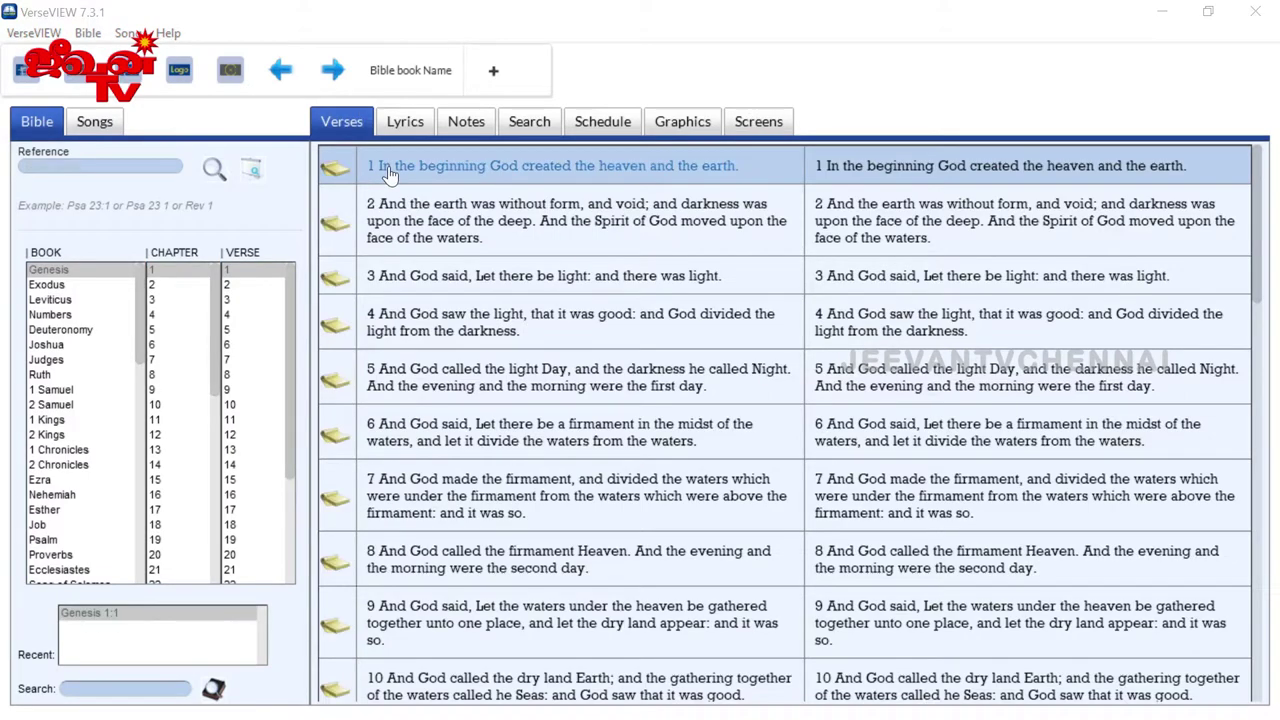
{"action": "double_click", "coordinate": [390, 175]}
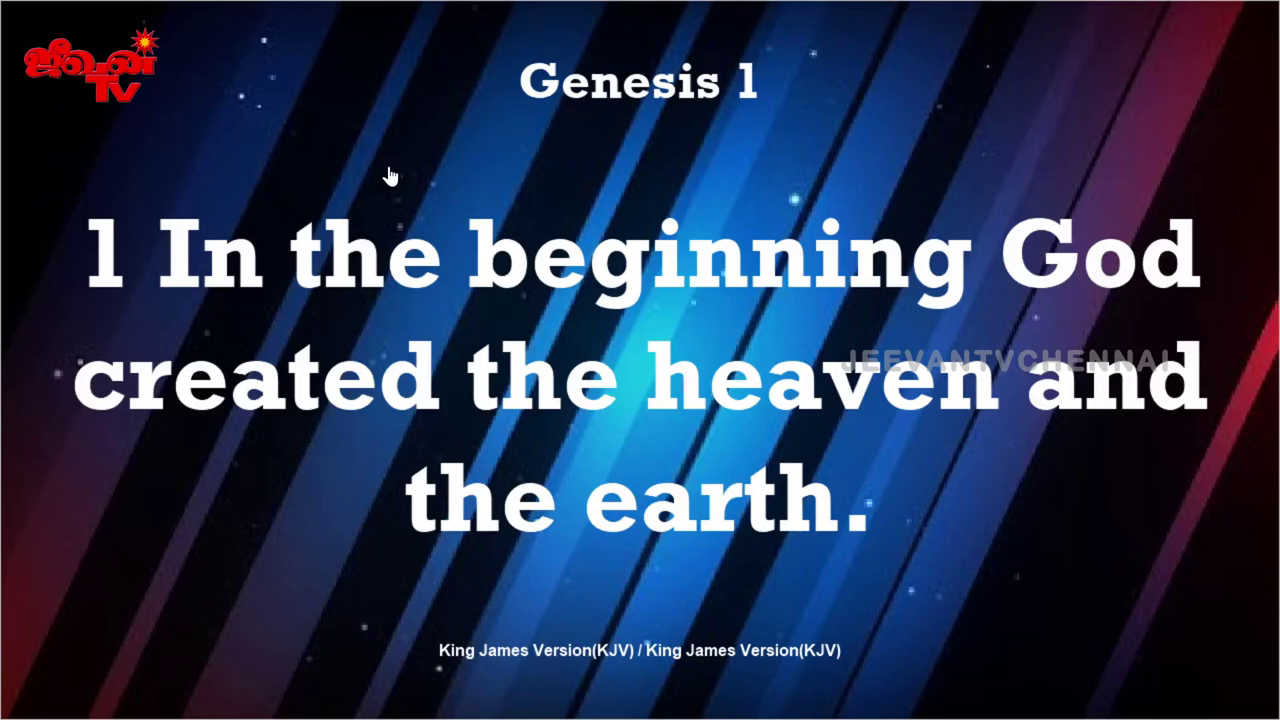
{"action": "key", "text": "Escape"}
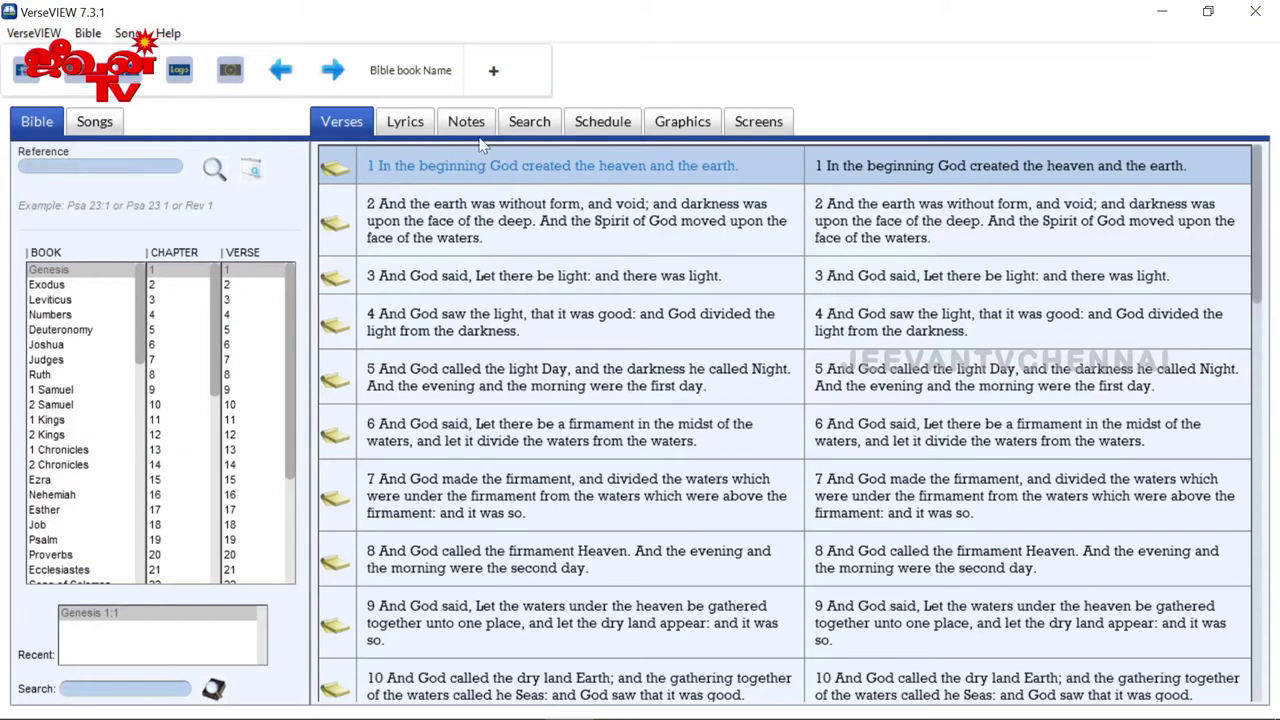
Step: Set the main presentation screen back to Screen 2 1366x768 in the screen setup
{"action": "left_click", "coordinate": [760, 121]}
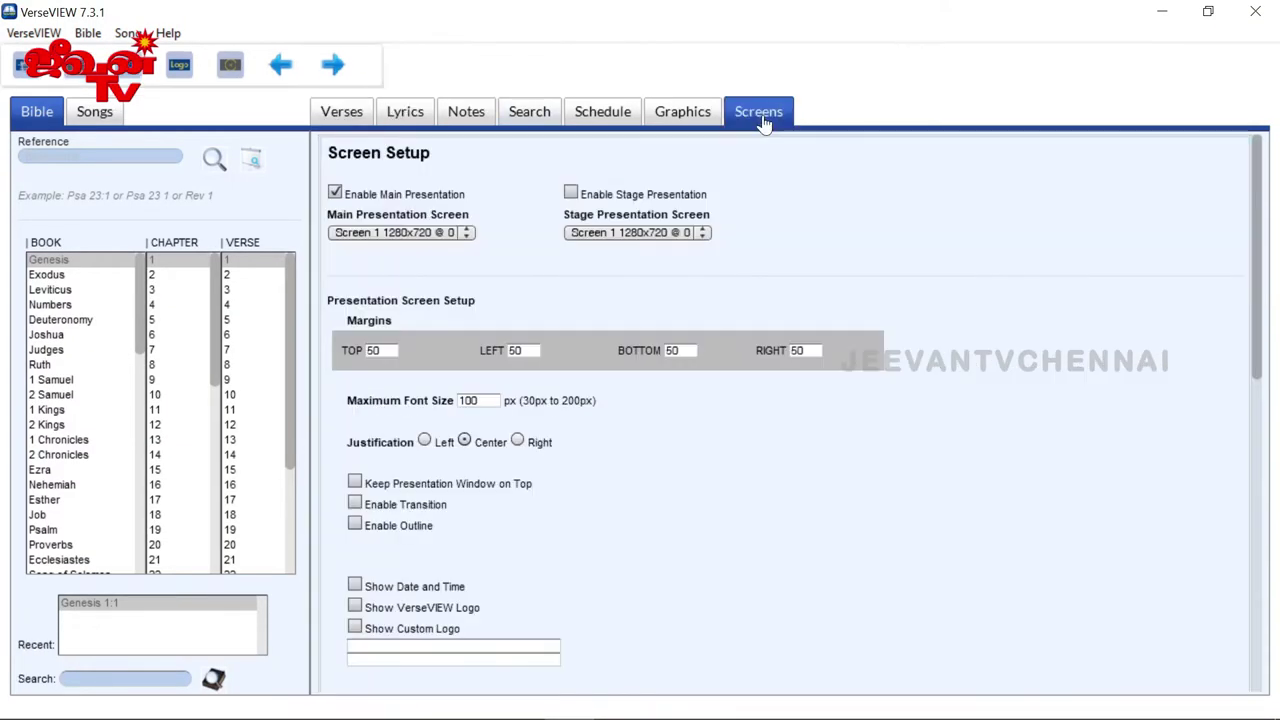
{"action": "left_click", "coordinate": [380, 234]}
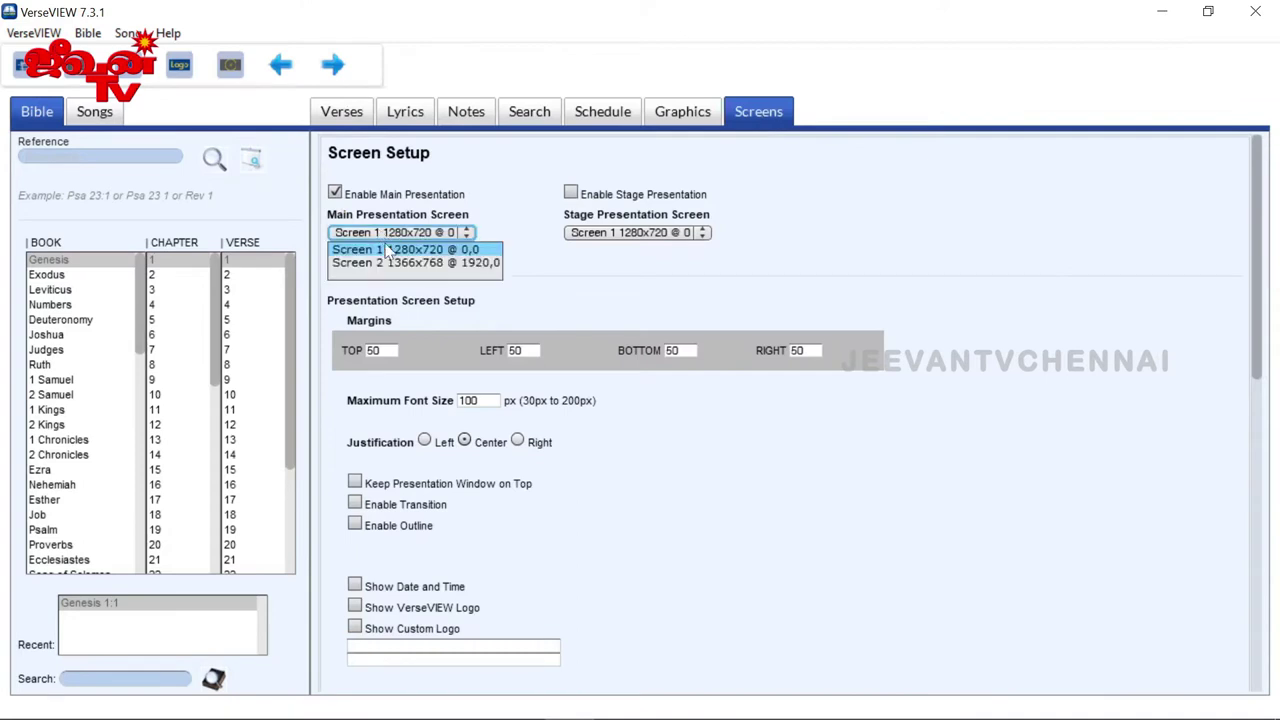
{"action": "left_click", "coordinate": [395, 263]}
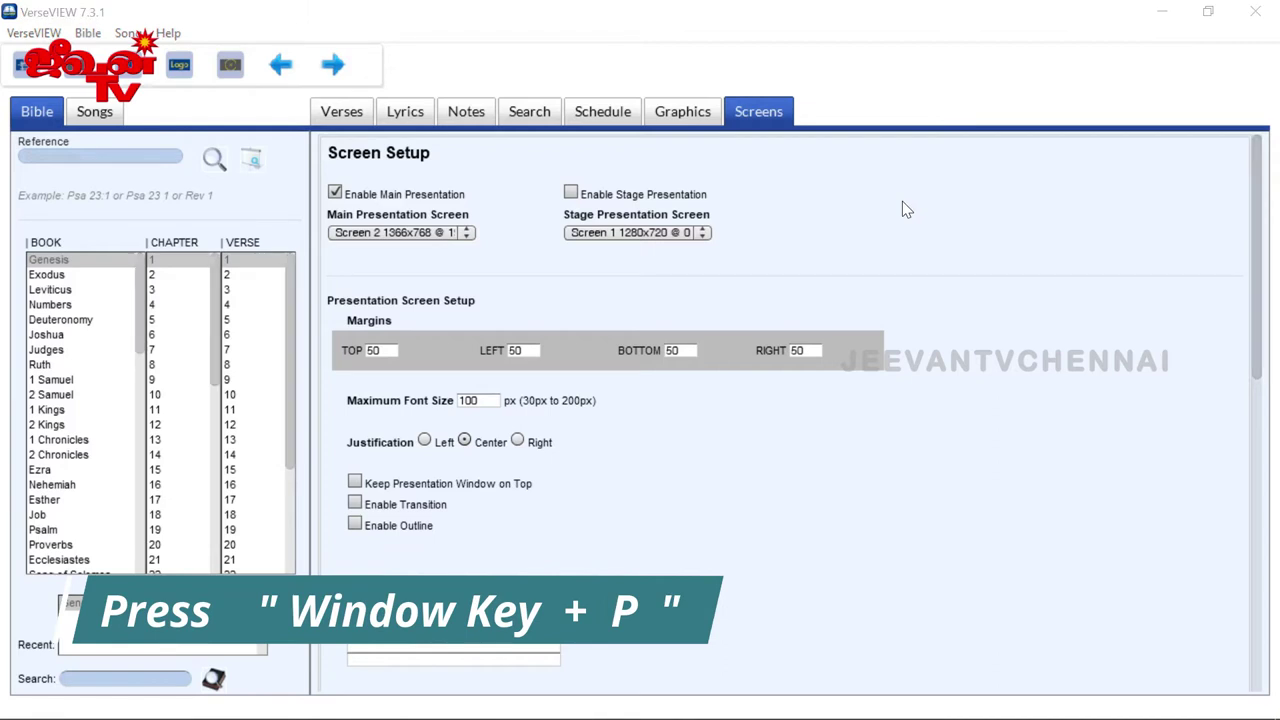
Step: Switch the Windows projection mode to Duplicate and return it to Extend
{"action": "key", "text": "super+p"}
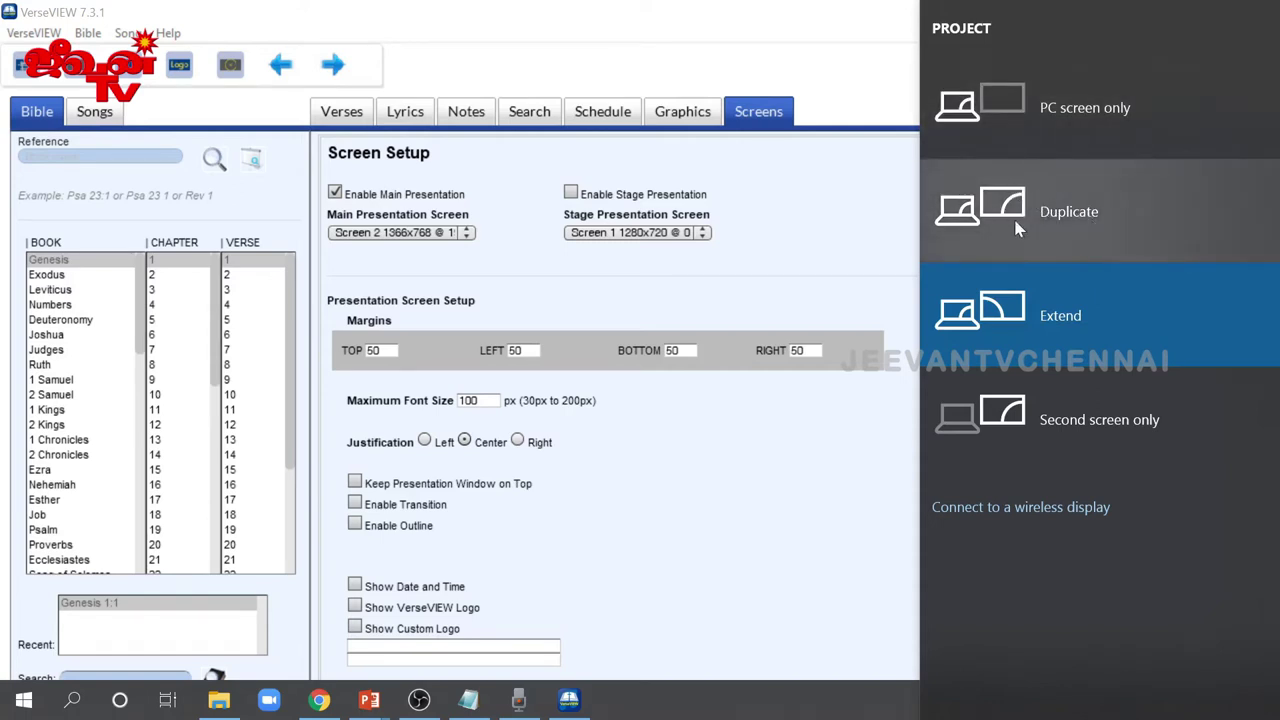
{"action": "left_click", "coordinate": [1050, 210]}
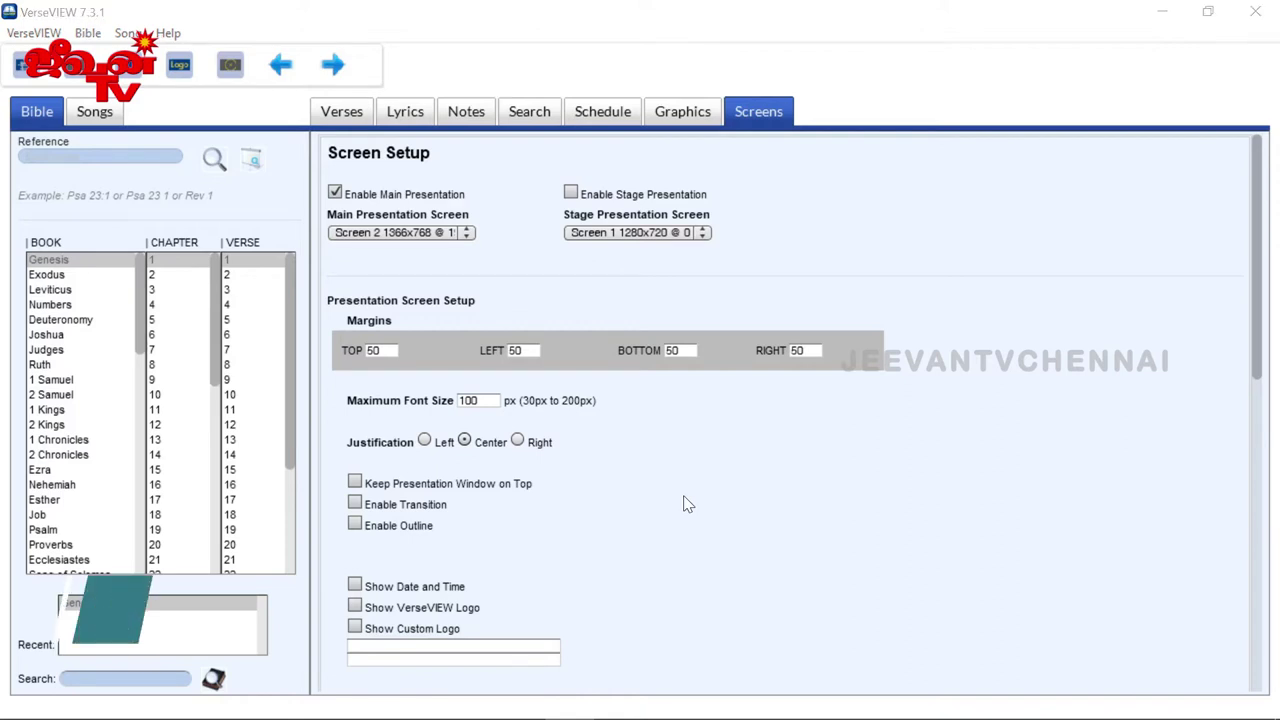
{"action": "key", "text": "super+p"}
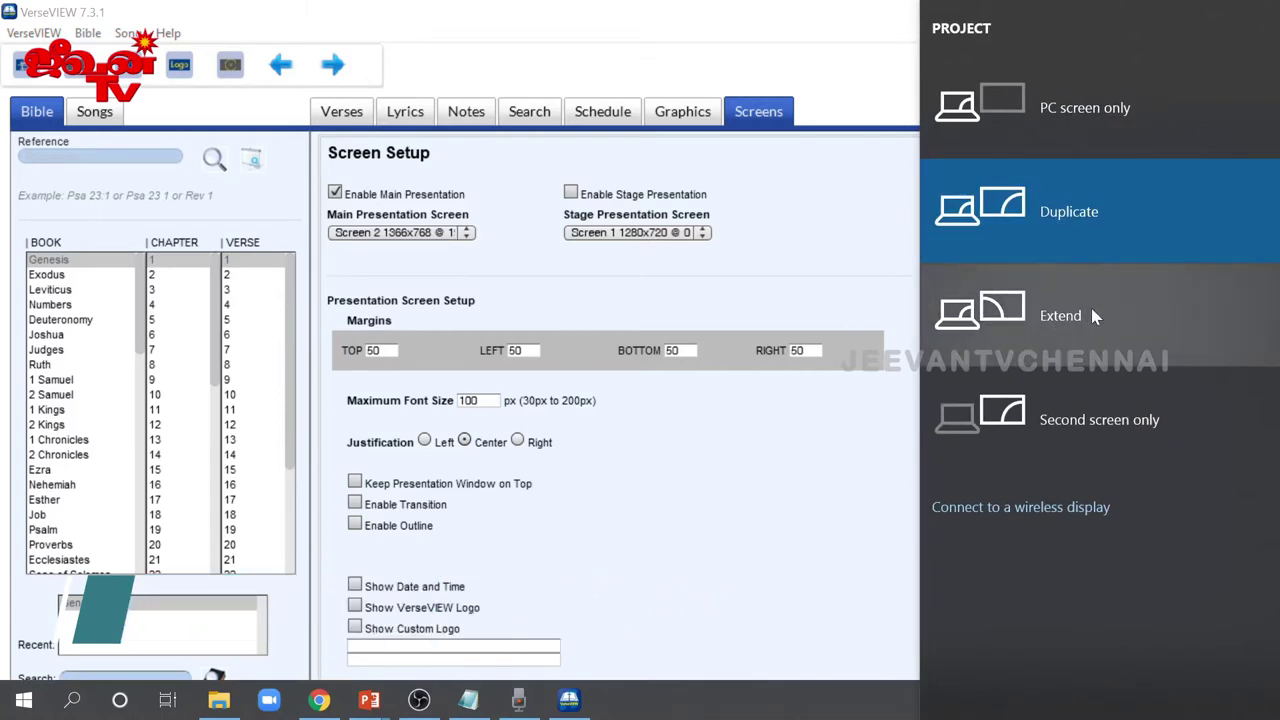
{"action": "left_click", "coordinate": [1039, 315]}
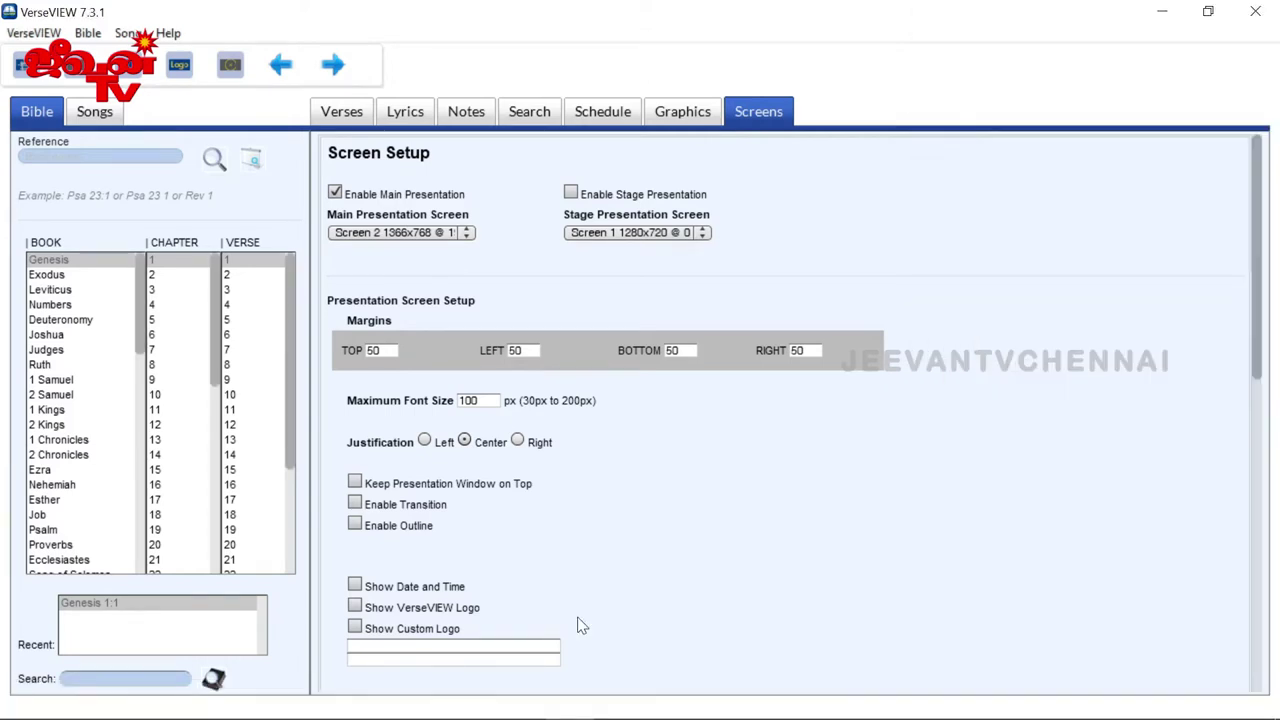
Step: Select Screen 2 1366x768 @ 1920,0 as the main presentation screen and present Genesis 1:1 on it
{"action": "left_click", "coordinate": [392, 234]}
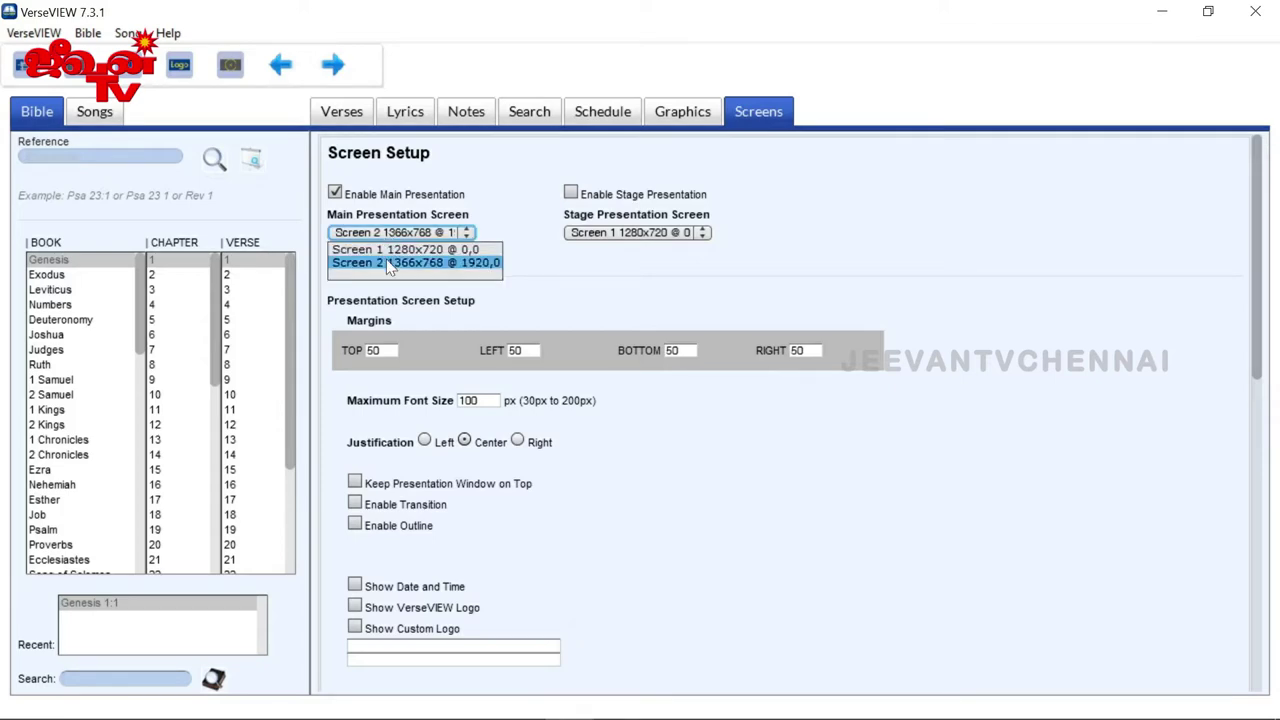
{"action": "left_click", "coordinate": [390, 263]}
{"action": "left_click", "coordinate": [341, 111]}
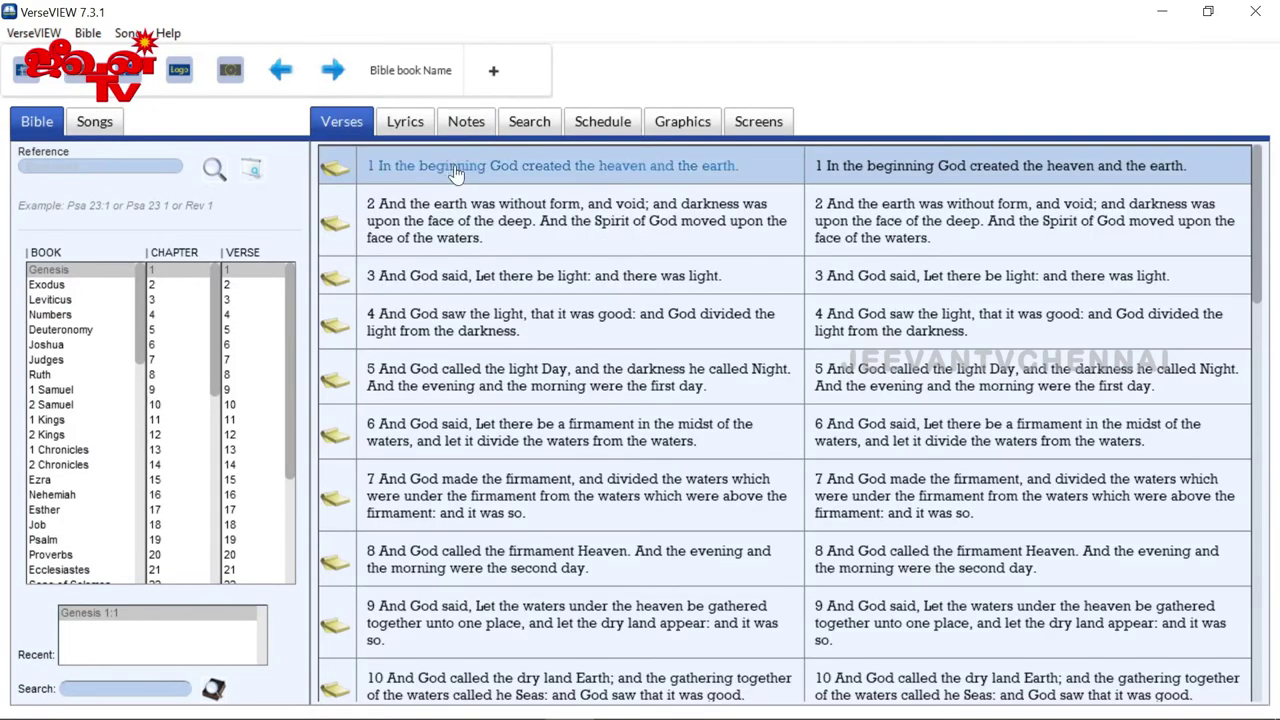
{"action": "left_click", "coordinate": [455, 172]}
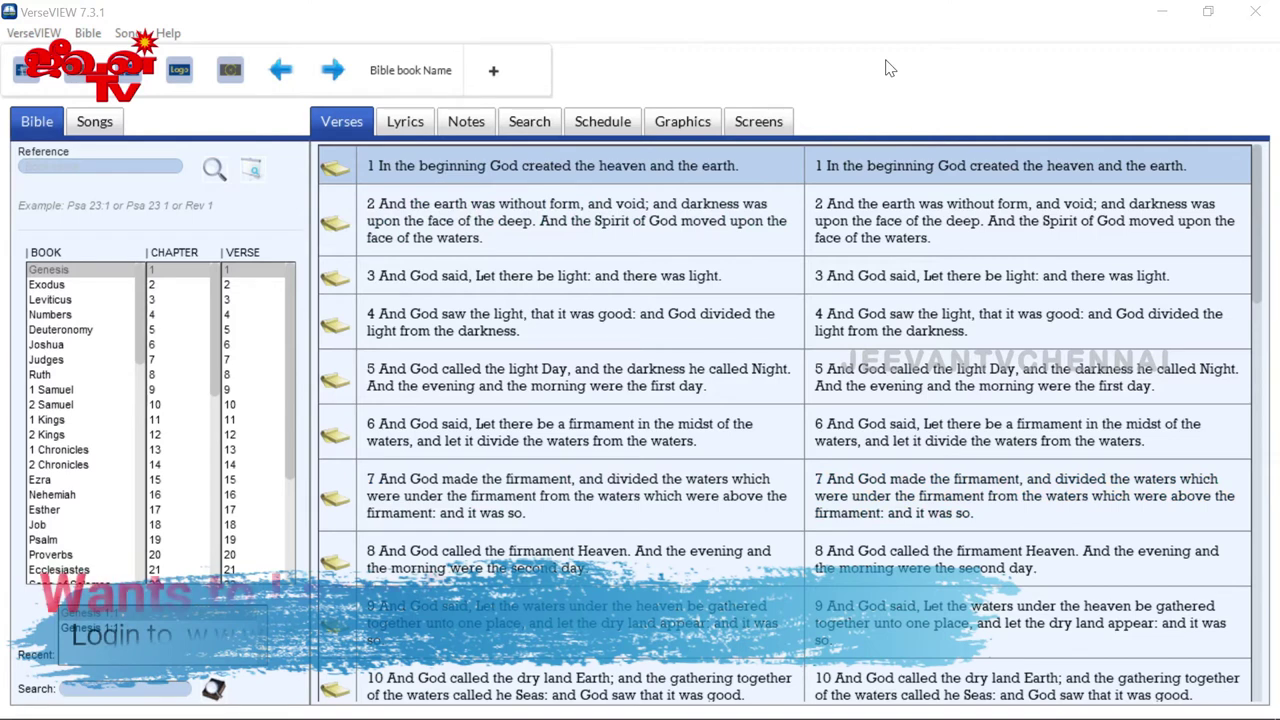
{"action": "left_click", "coordinate": [764, 121]}
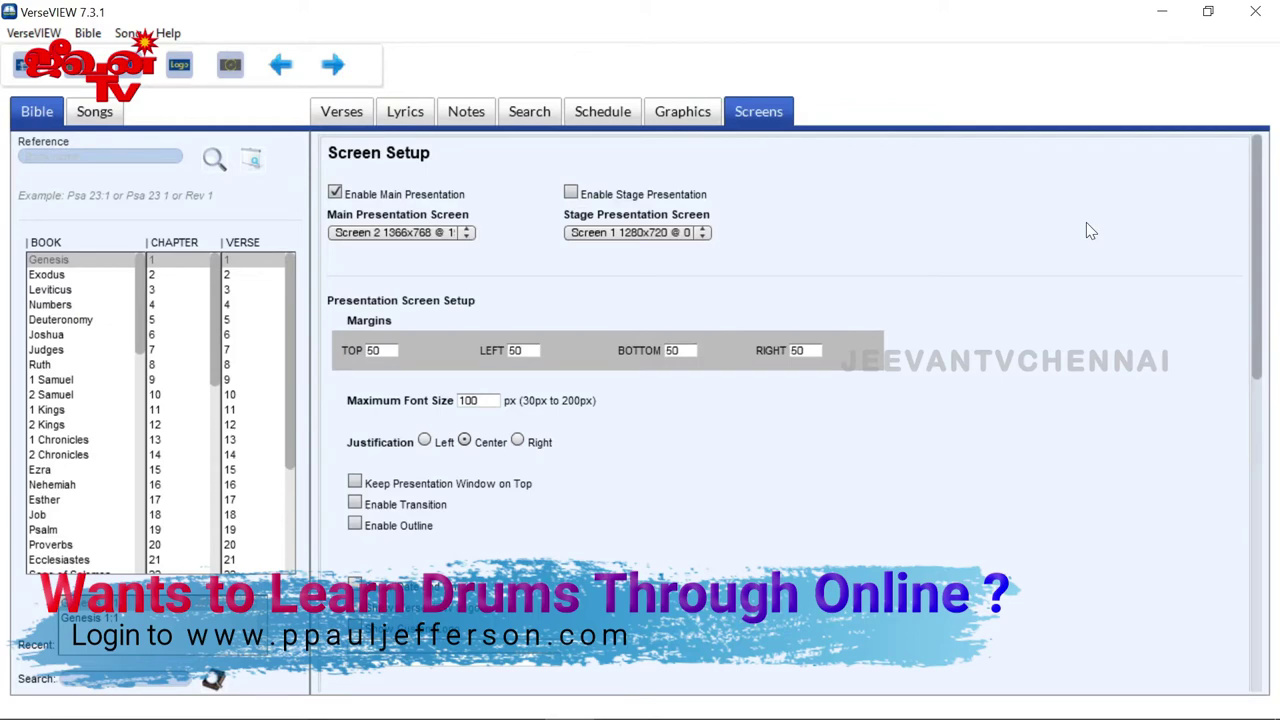
{"action": "mouse_move", "coordinate": [1258, 166]}
{"action": "left_mouse_down"}
{"action": "mouse_move", "coordinate": [1258, 200]}
{"action": "mouse_move", "coordinate": [1258, 164]}
{"action": "left_mouse_up"}
{"action": "left_click", "coordinate": [340, 114]}
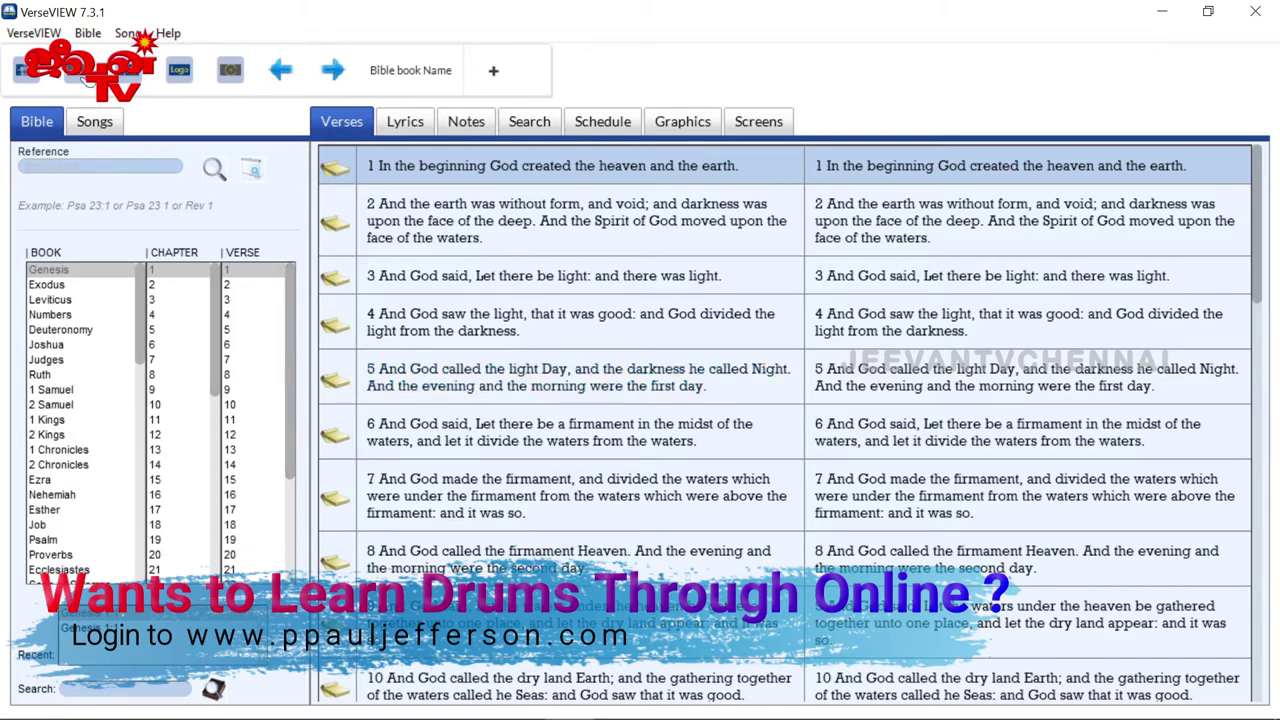
Step: Open the Bible version selection and set the primary version to Tamil
{"action": "left_click", "coordinate": [84, 33]}
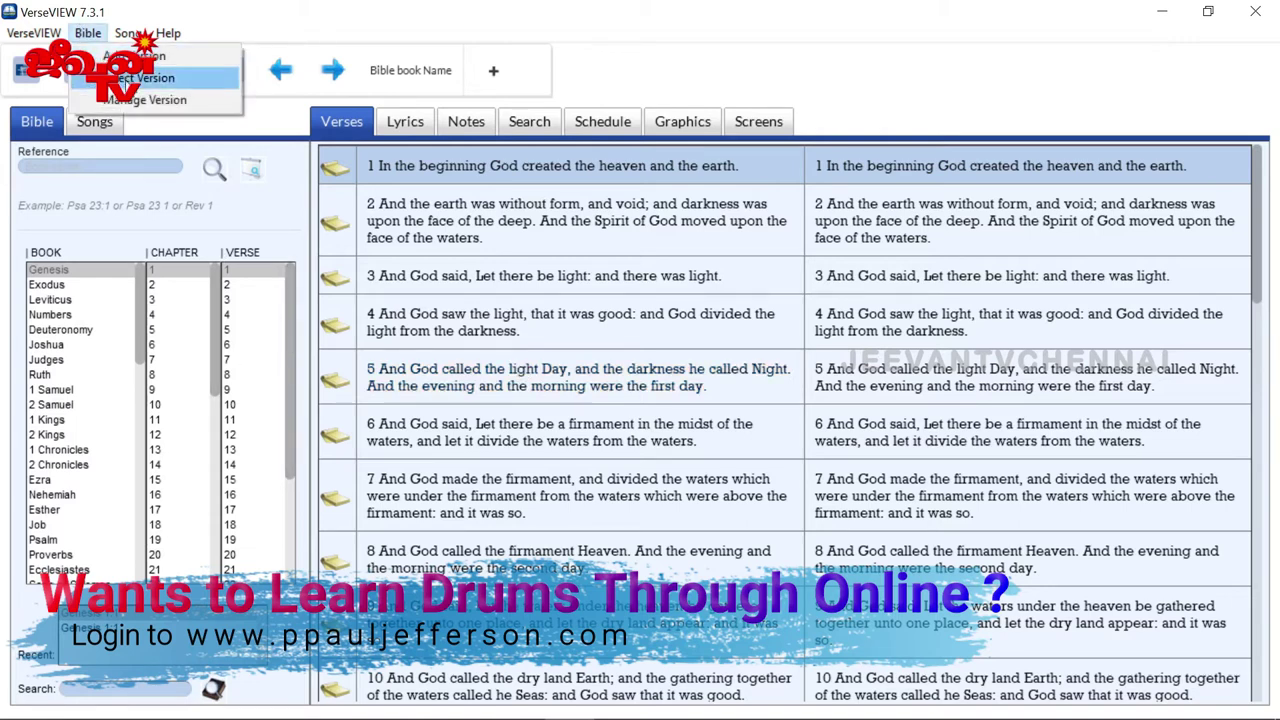
{"action": "left_click", "coordinate": [125, 78]}
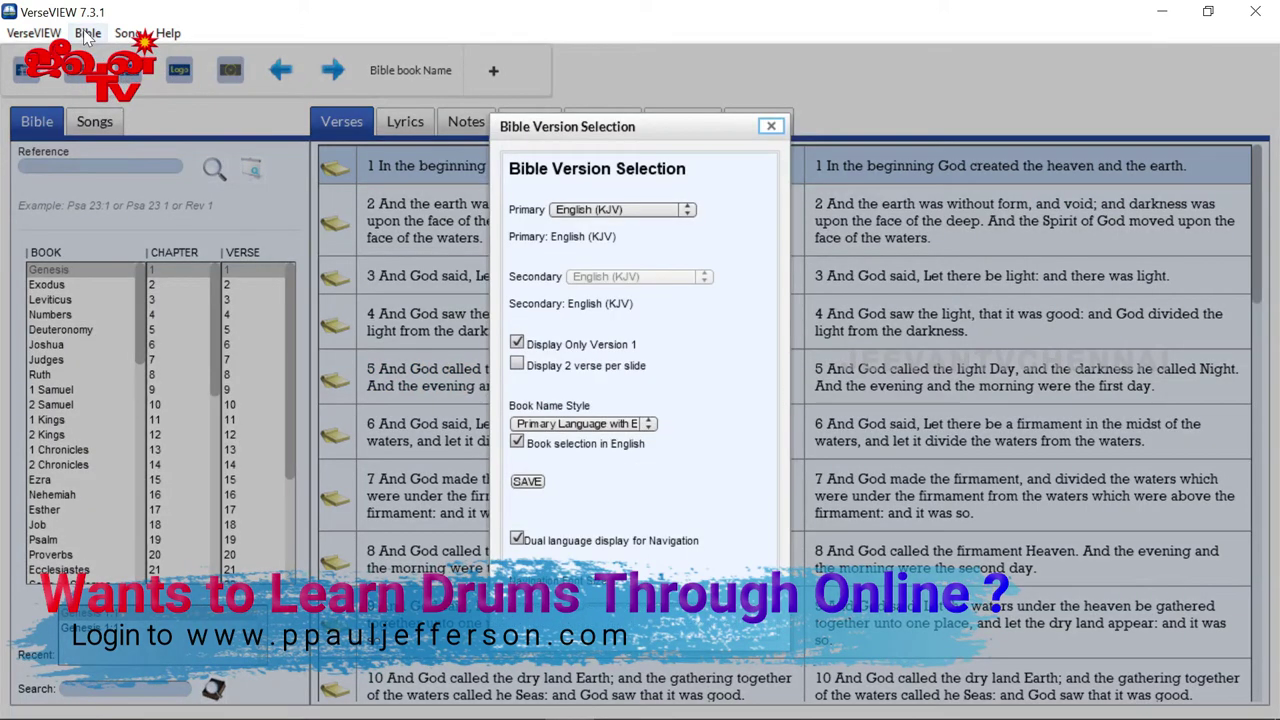
{"action": "left_click", "coordinate": [586, 217]}
{"action": "left_click", "coordinate": [588, 265]}
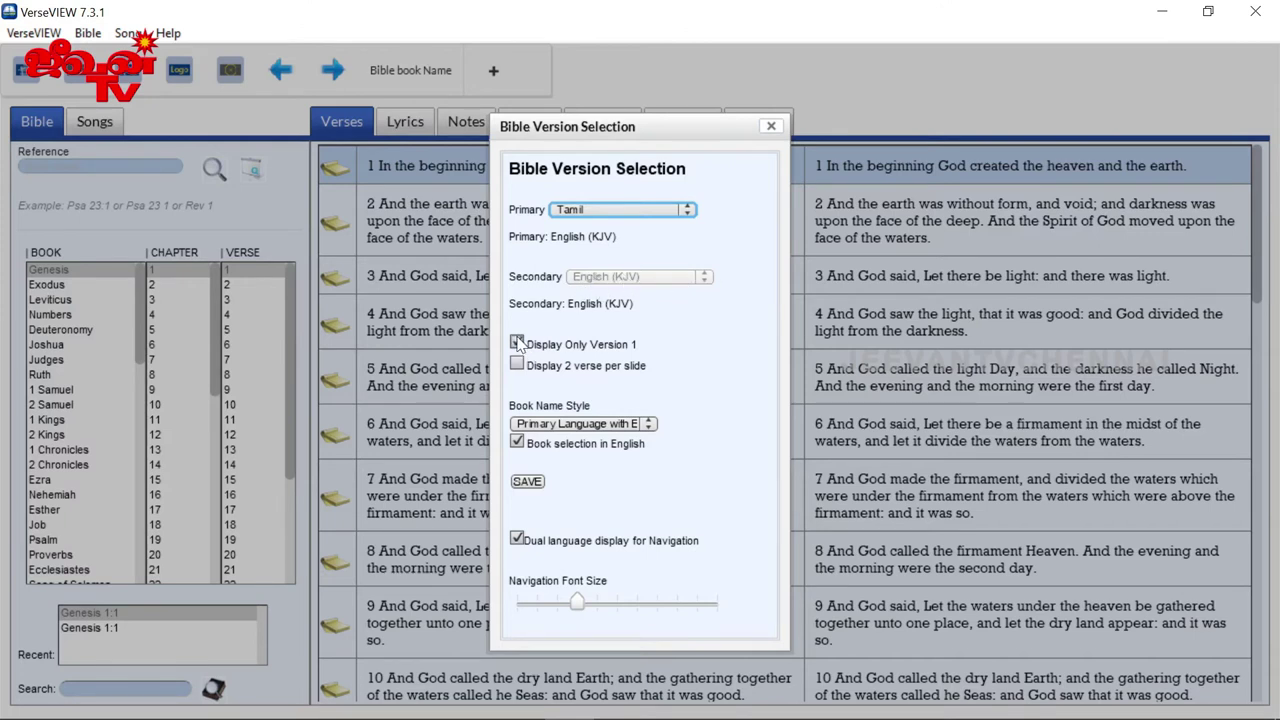
Step: Turn off displaying only version 1 and choose English (KJV) as the secondary Bible version
{"action": "left_click_drag", "start_coordinate": [564, 344], "coordinate": [632, 344]}
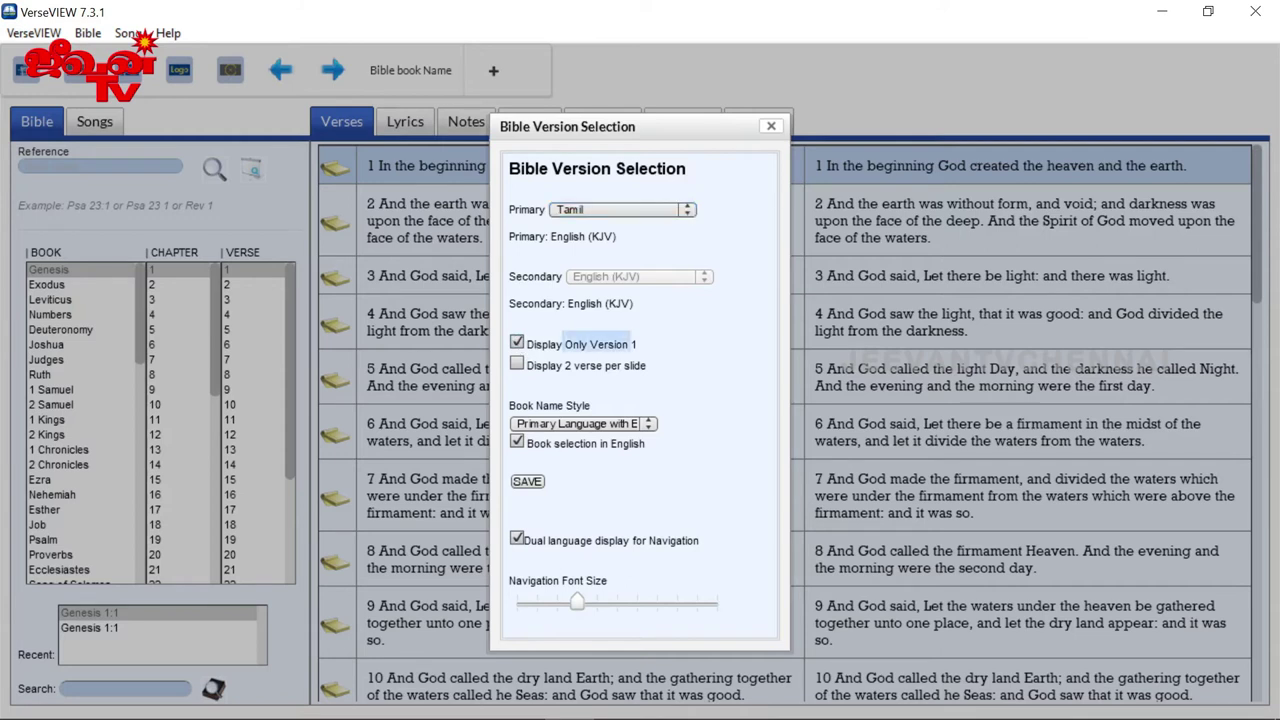
{"action": "left_click", "coordinate": [517, 343]}
{"action": "left_click", "coordinate": [601, 280]}
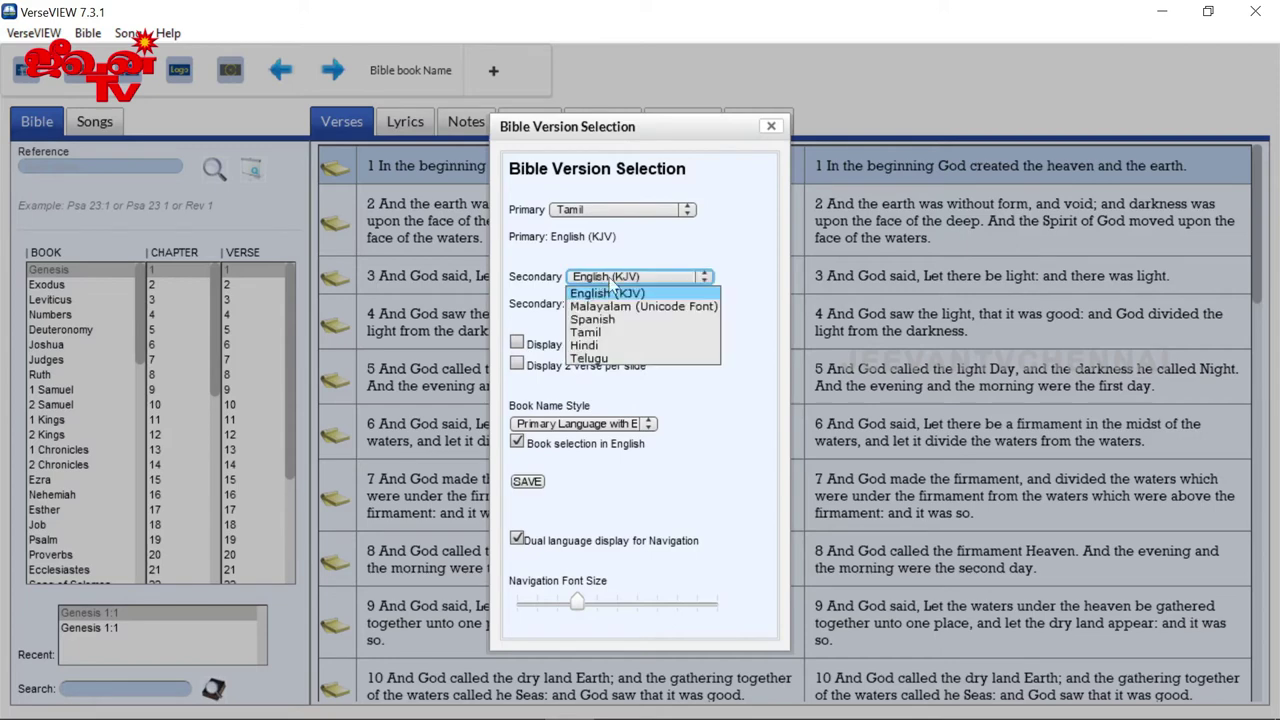
{"action": "left_click", "coordinate": [609, 293]}
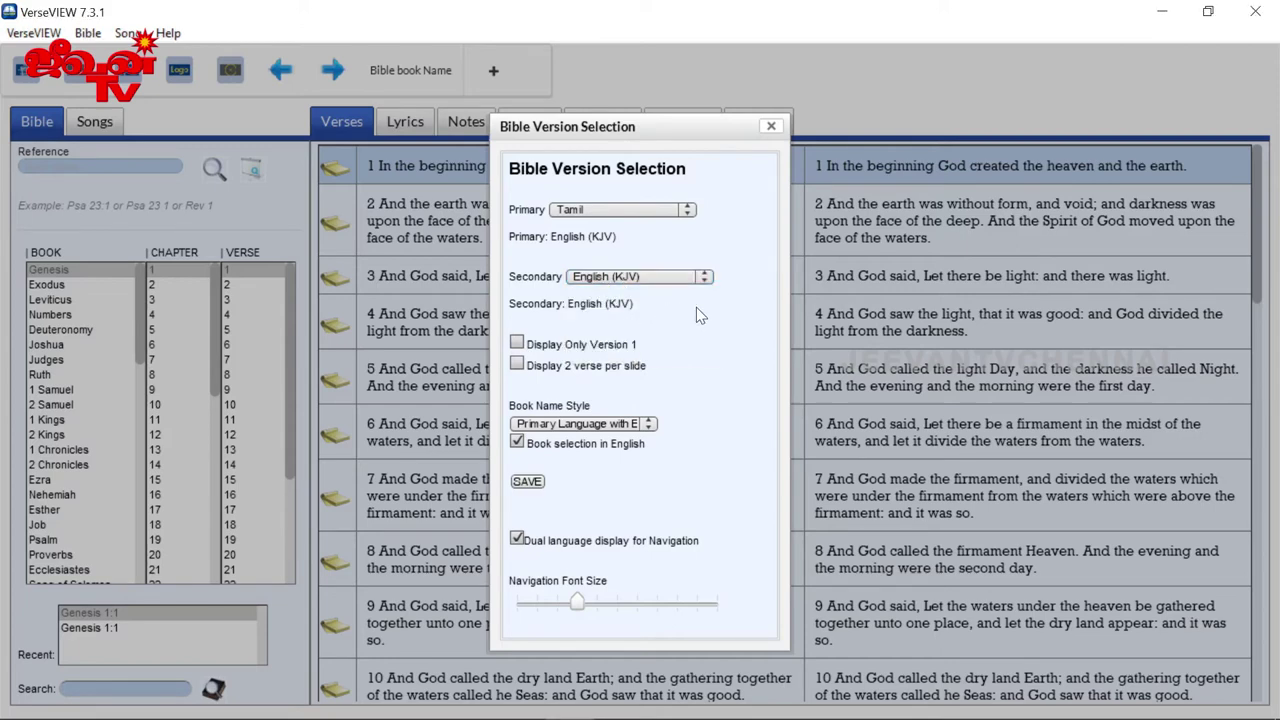
Step: Move the version selection dialog aside and change the primary Bible version to Malayalam (Unicode Font)
{"action": "left_click_drag", "start_coordinate": [650, 126], "coordinate": [457, 116]}
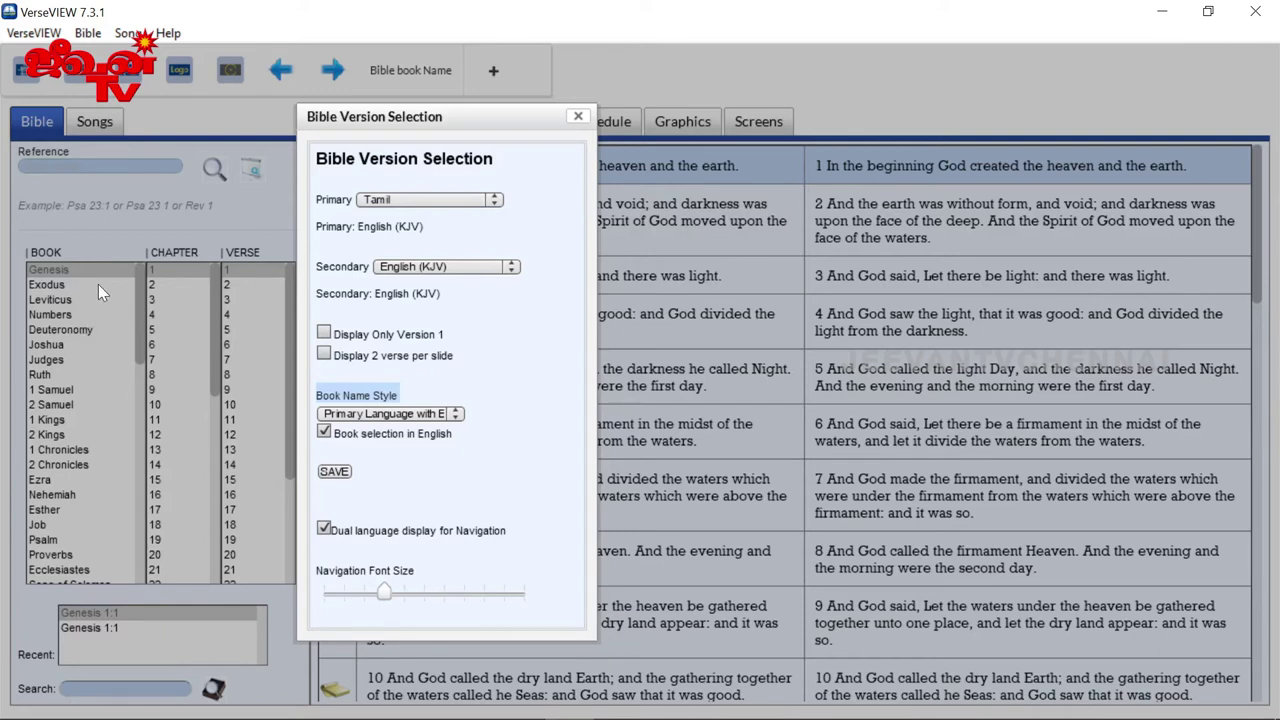
{"action": "left_click", "coordinate": [422, 200]}
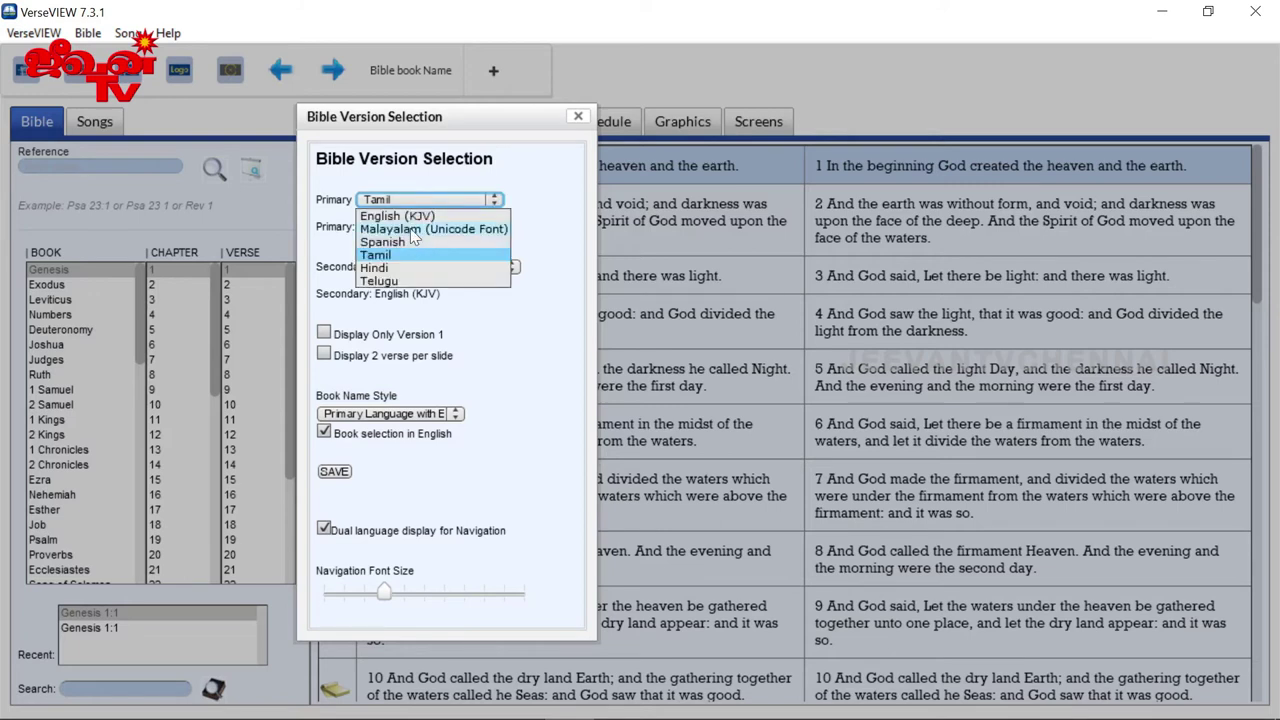
{"action": "left_click", "coordinate": [411, 230]}
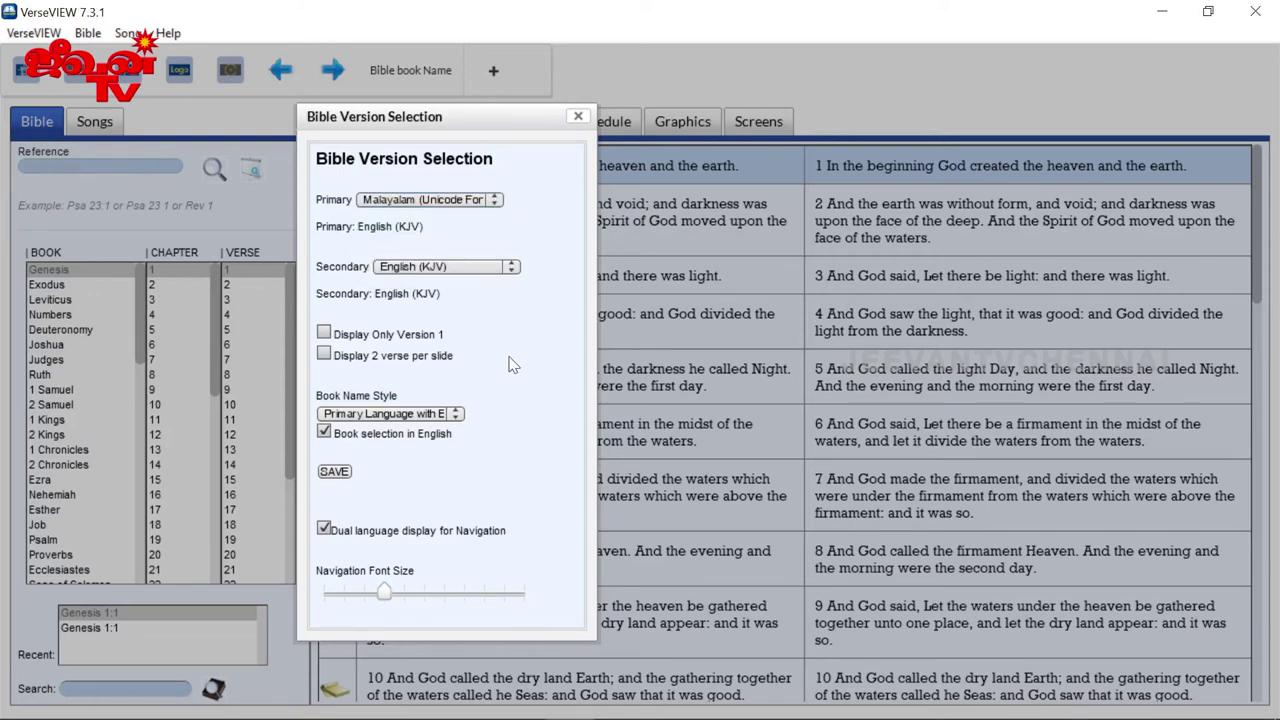
Step: Set the book name style to Primary Language, turn off book selection in English, and save the version settings
{"action": "left_click", "coordinate": [372, 418]}
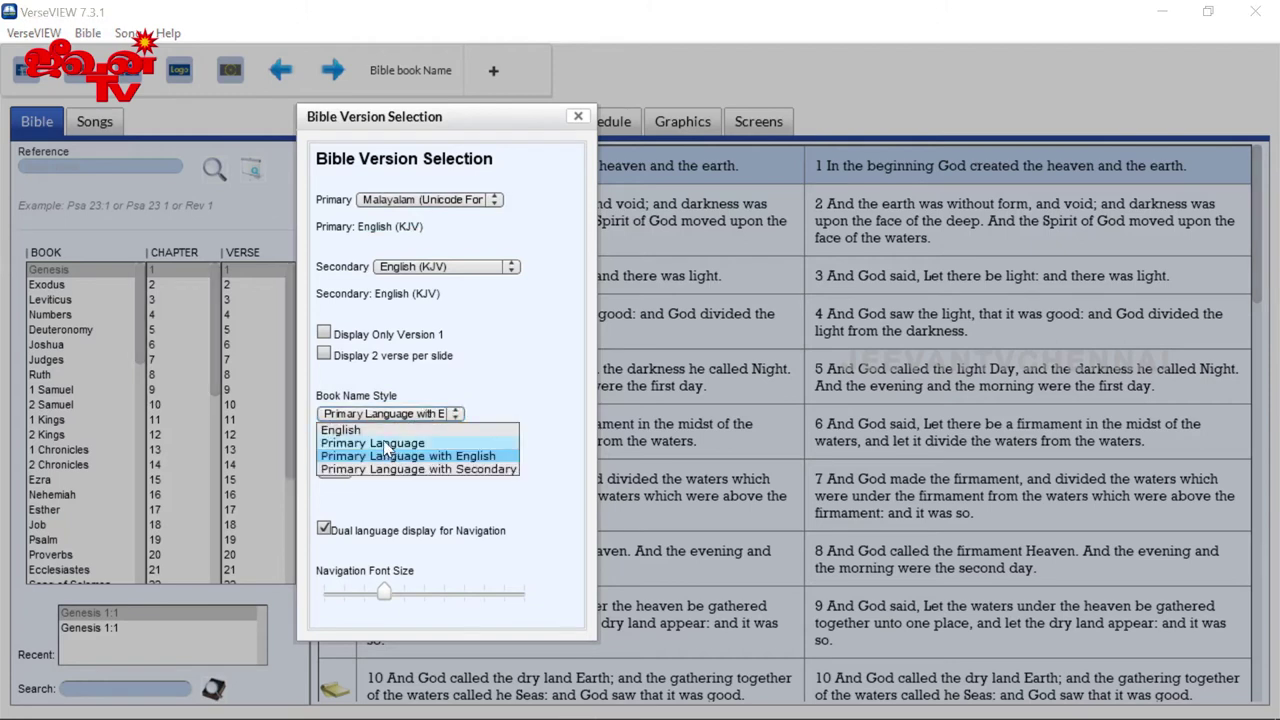
{"action": "left_click", "coordinate": [386, 444]}
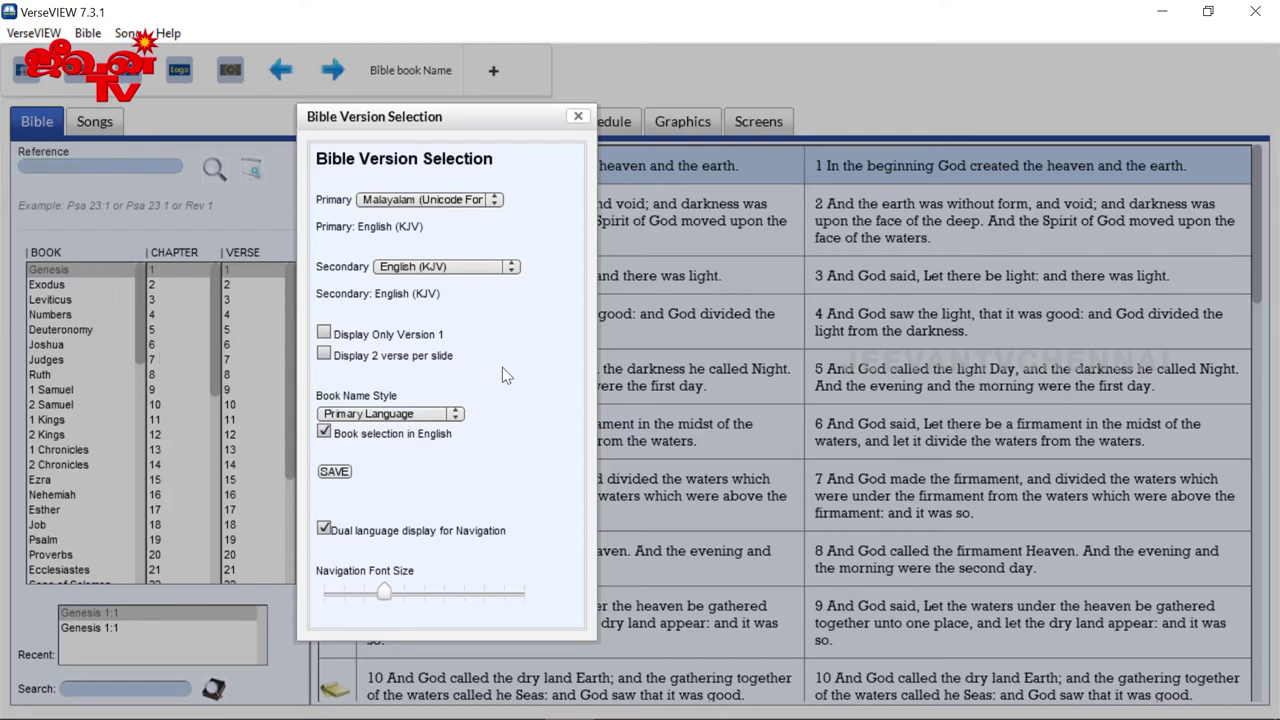
{"action": "left_click", "coordinate": [335, 468]}
{"action": "left_click", "coordinate": [325, 435]}
{"action": "left_click", "coordinate": [335, 472]}
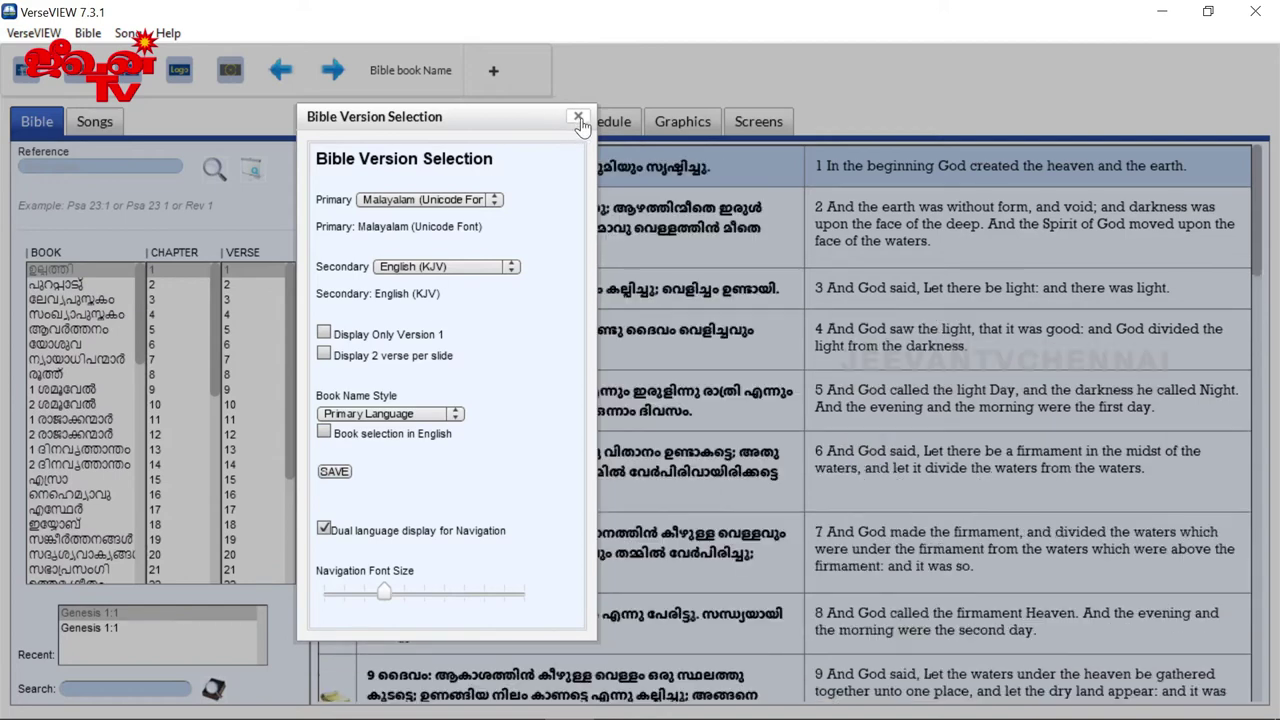
{"action": "left_click", "coordinate": [578, 119]}
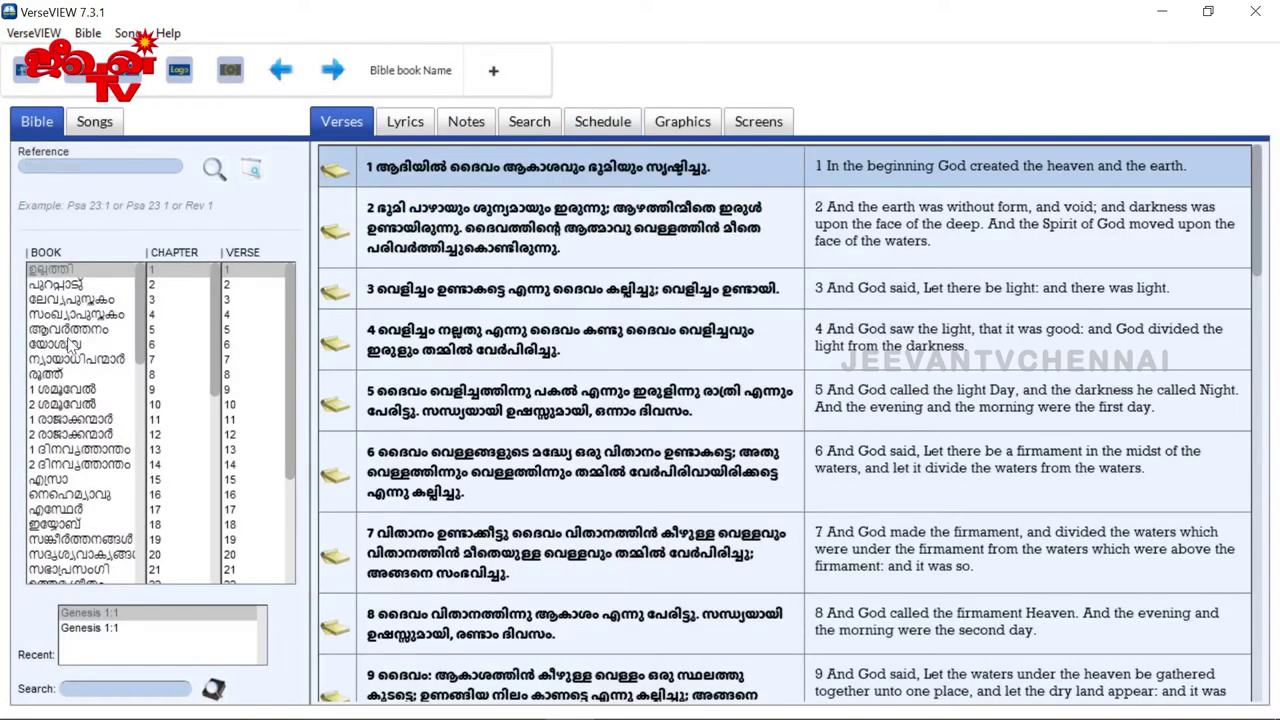
Step: Open the book of Numbers from the Malayalam book list and present chapter 1, verse 1
{"action": "left_click", "coordinate": [70, 285]}
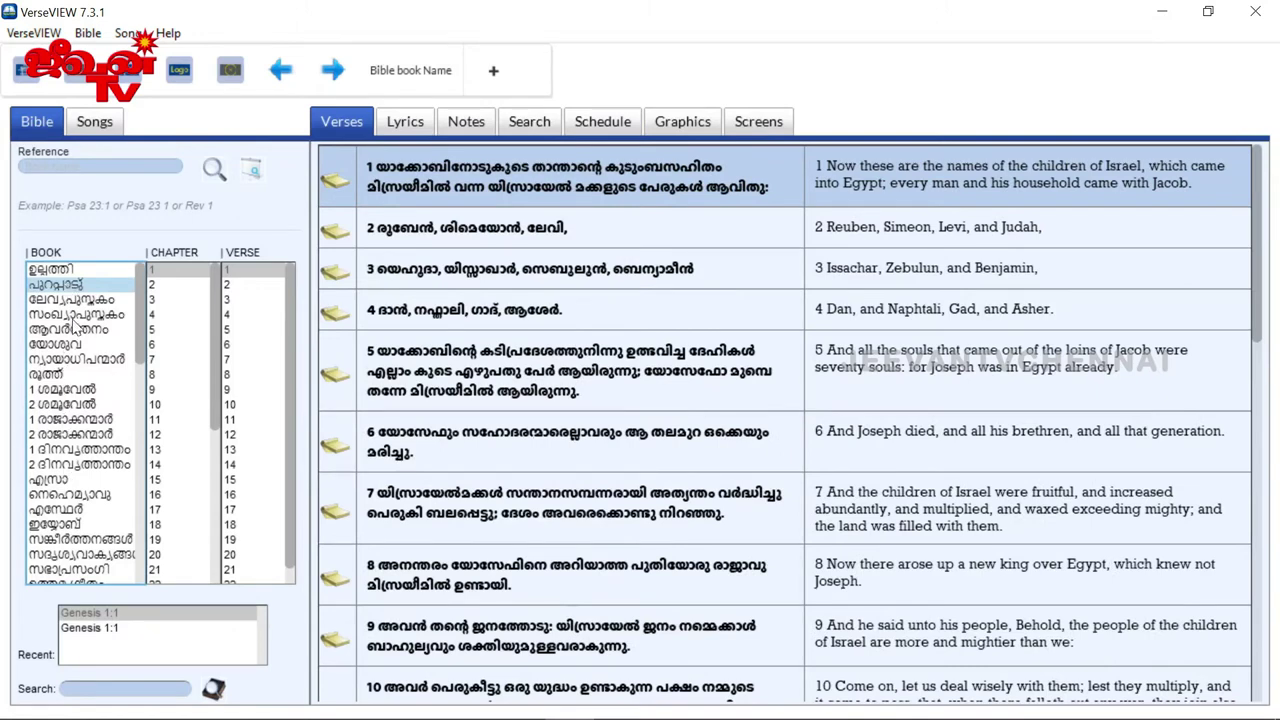
{"action": "left_click", "coordinate": [71, 316]}
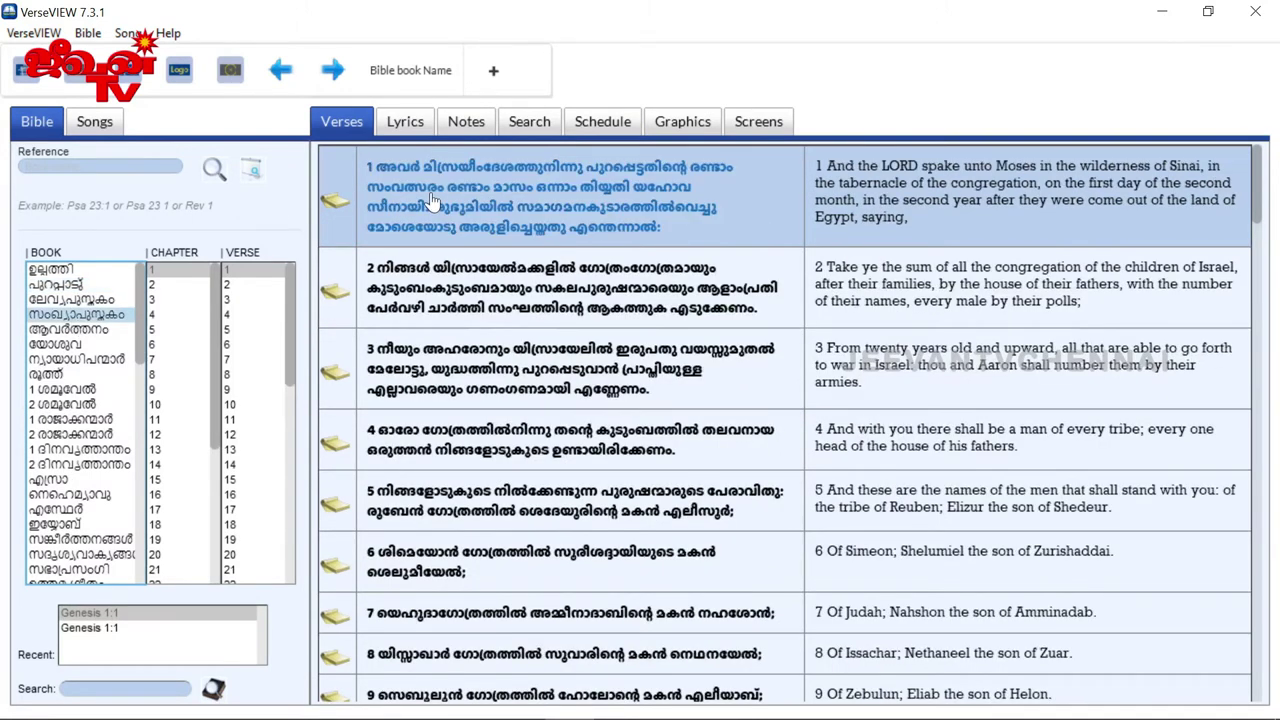
{"action": "double_click", "coordinate": [512, 195]}
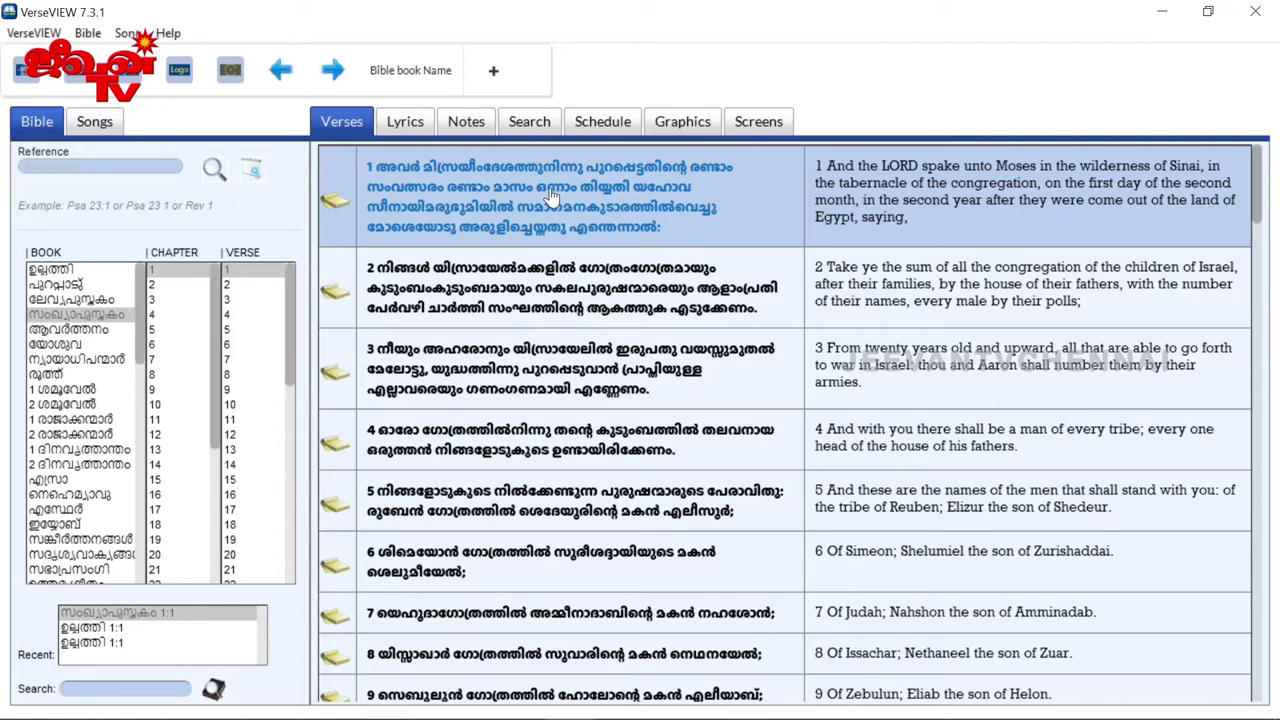
Step: Open the Bible version selection and choose Tamil as the primary version
{"action": "left_click", "coordinate": [87, 33]}
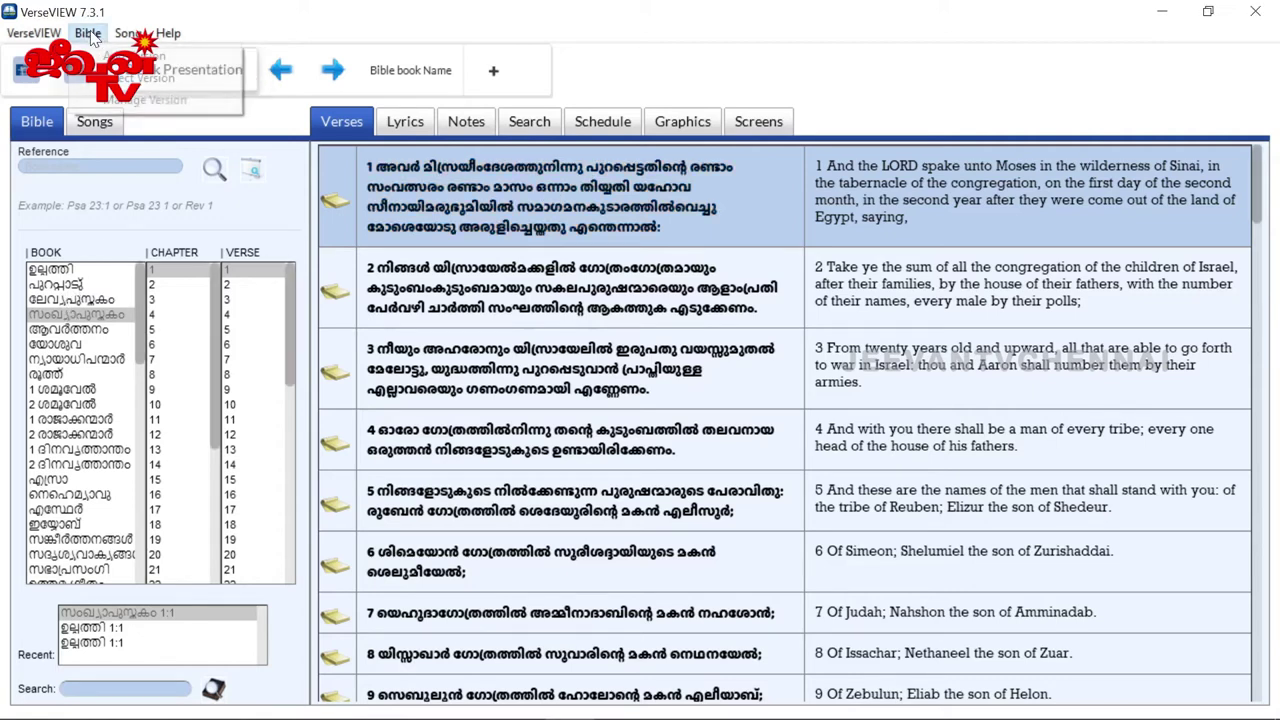
{"action": "left_click", "coordinate": [123, 78]}
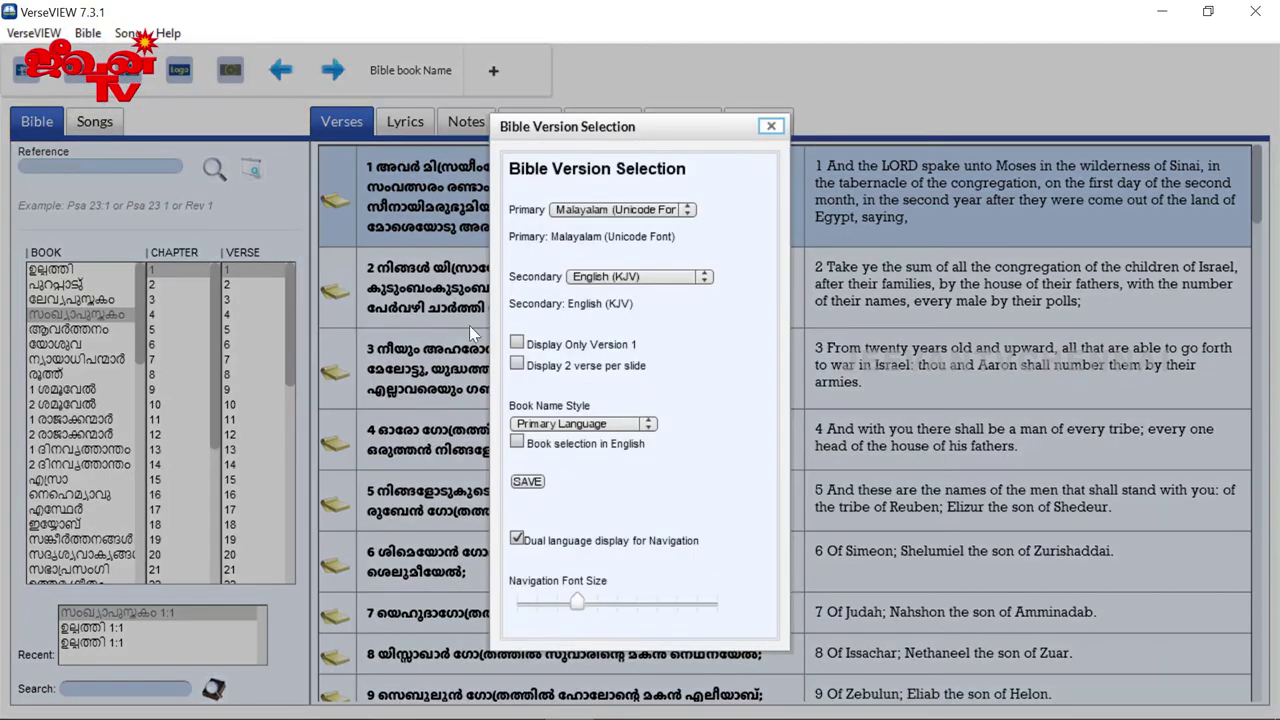
{"action": "left_click", "coordinate": [588, 210]}
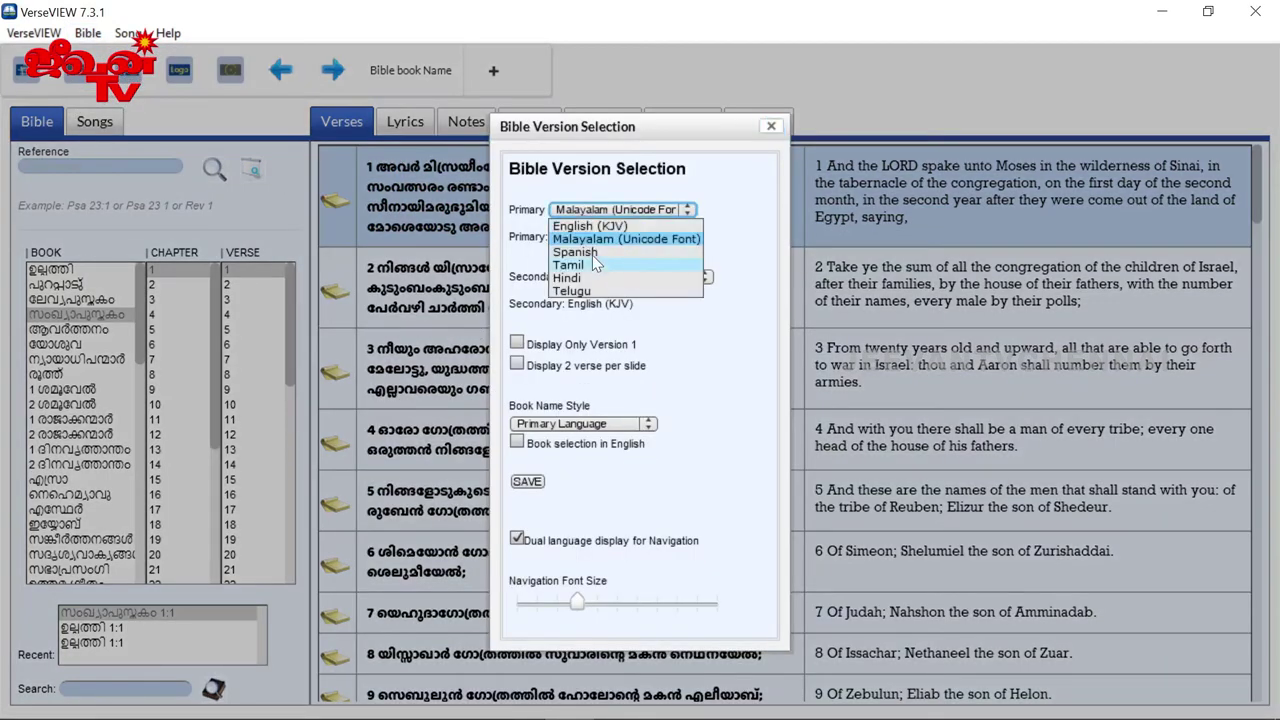
{"action": "left_click", "coordinate": [590, 265]}
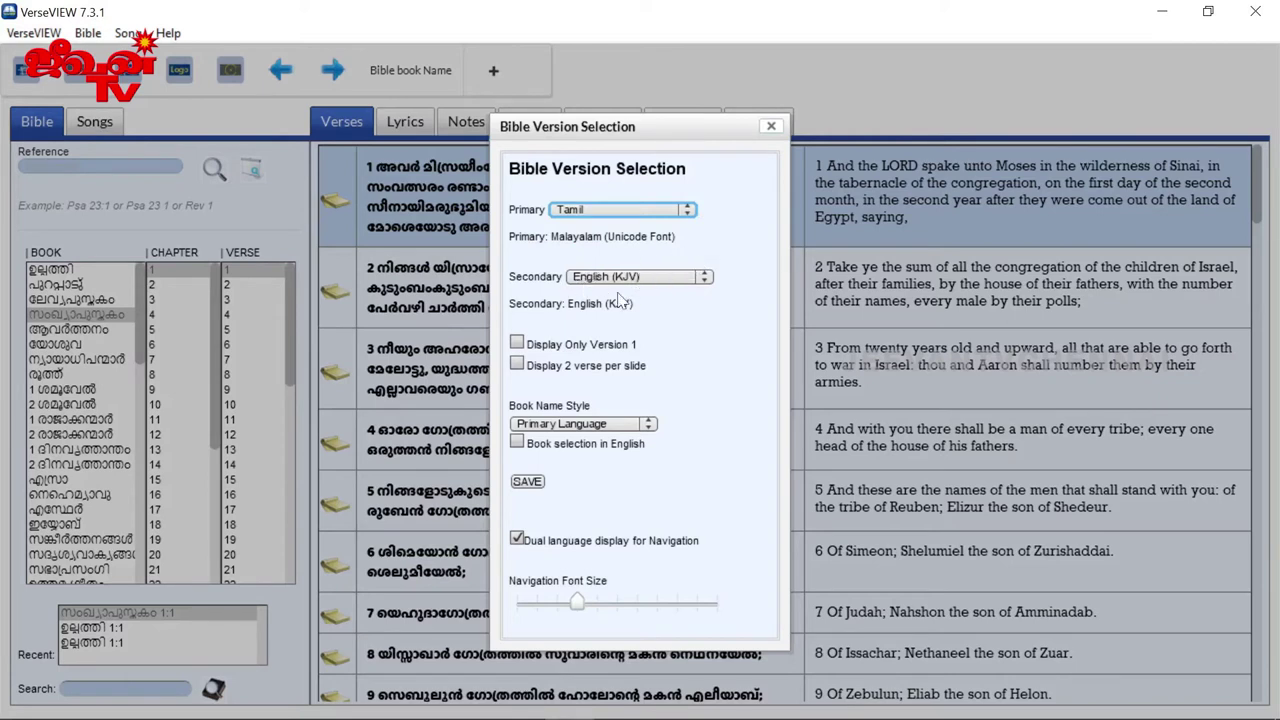
Step: Set the book name style to Primary Language with English, save the version settings and close the dialog
{"action": "left_click", "coordinate": [580, 424]}
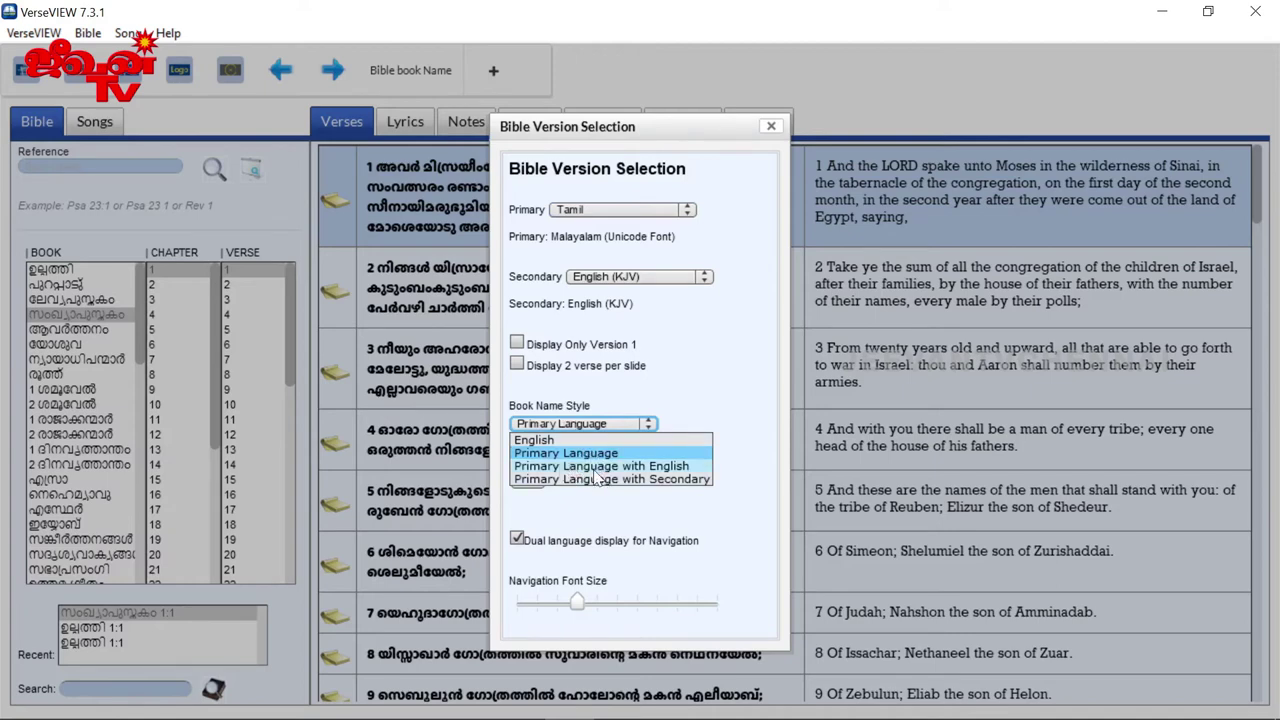
{"action": "left_click", "coordinate": [595, 468]}
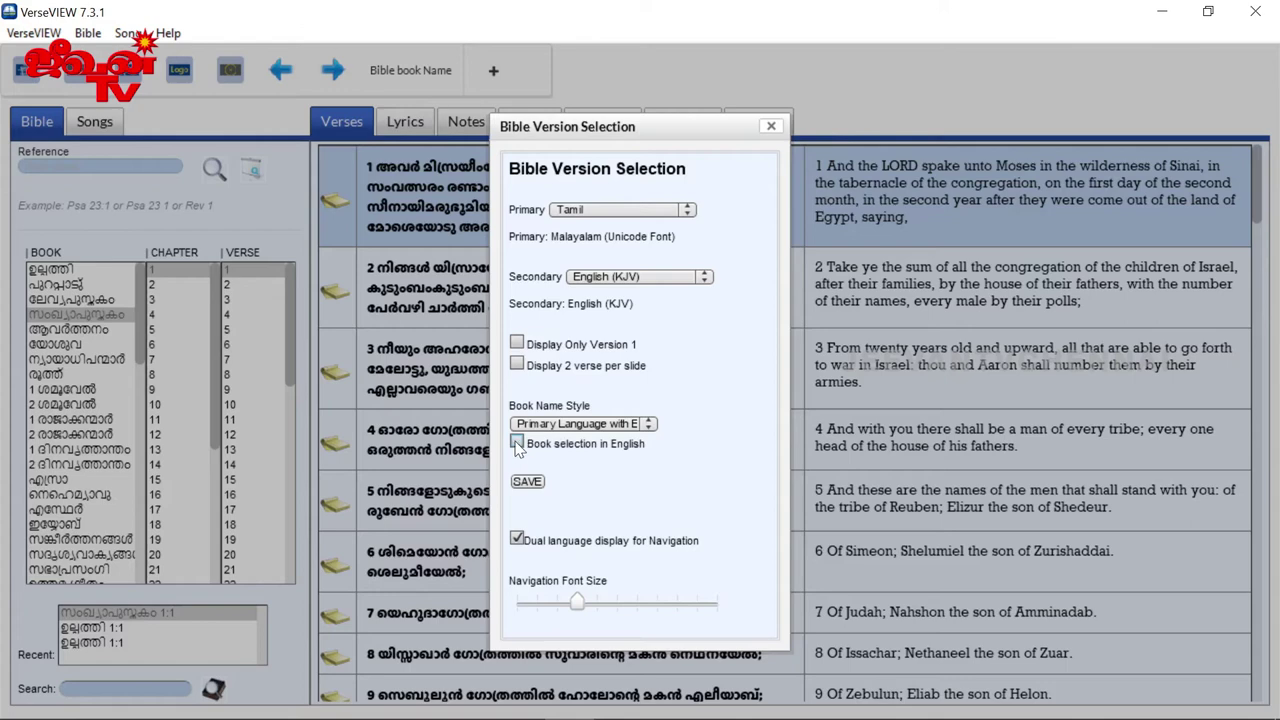
{"action": "left_click", "coordinate": [525, 483]}
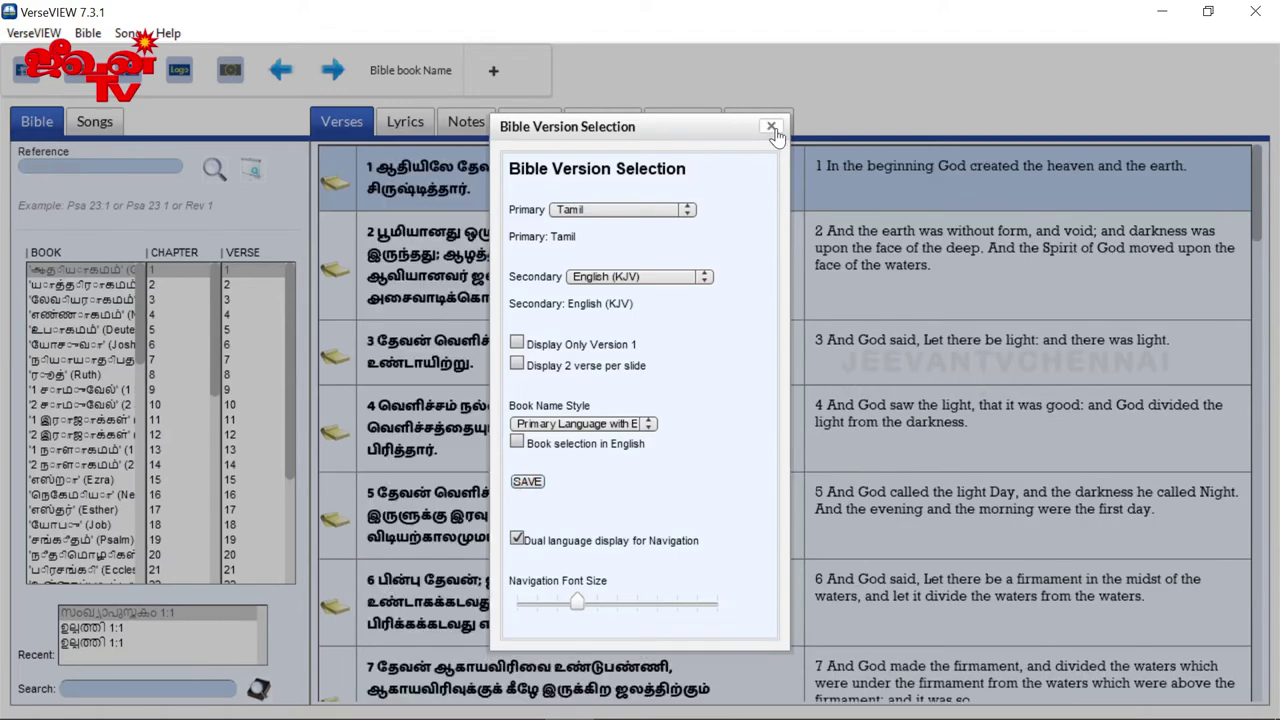
{"action": "left_click", "coordinate": [771, 128]}
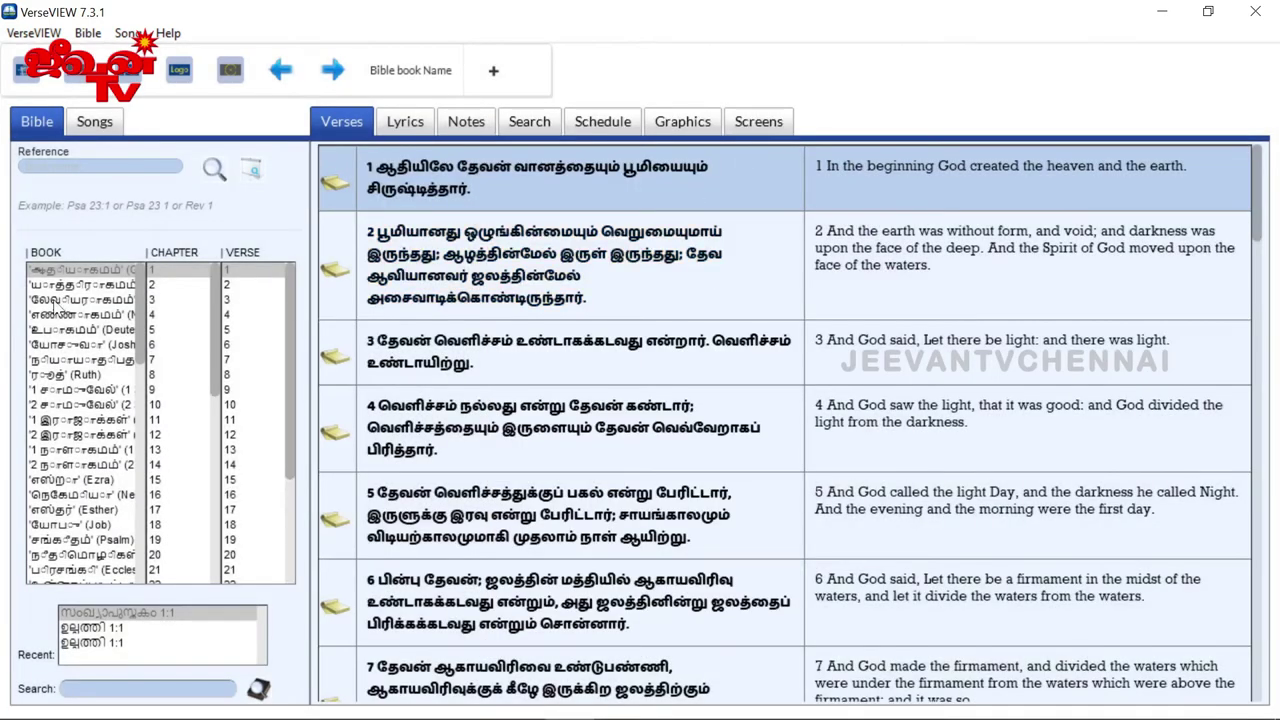
Step: Look through the Tamil book list and present Genesis chapter 1, verse 1
{"action": "left_click_drag", "start_coordinate": [150, 316], "coordinate": [138, 534]}
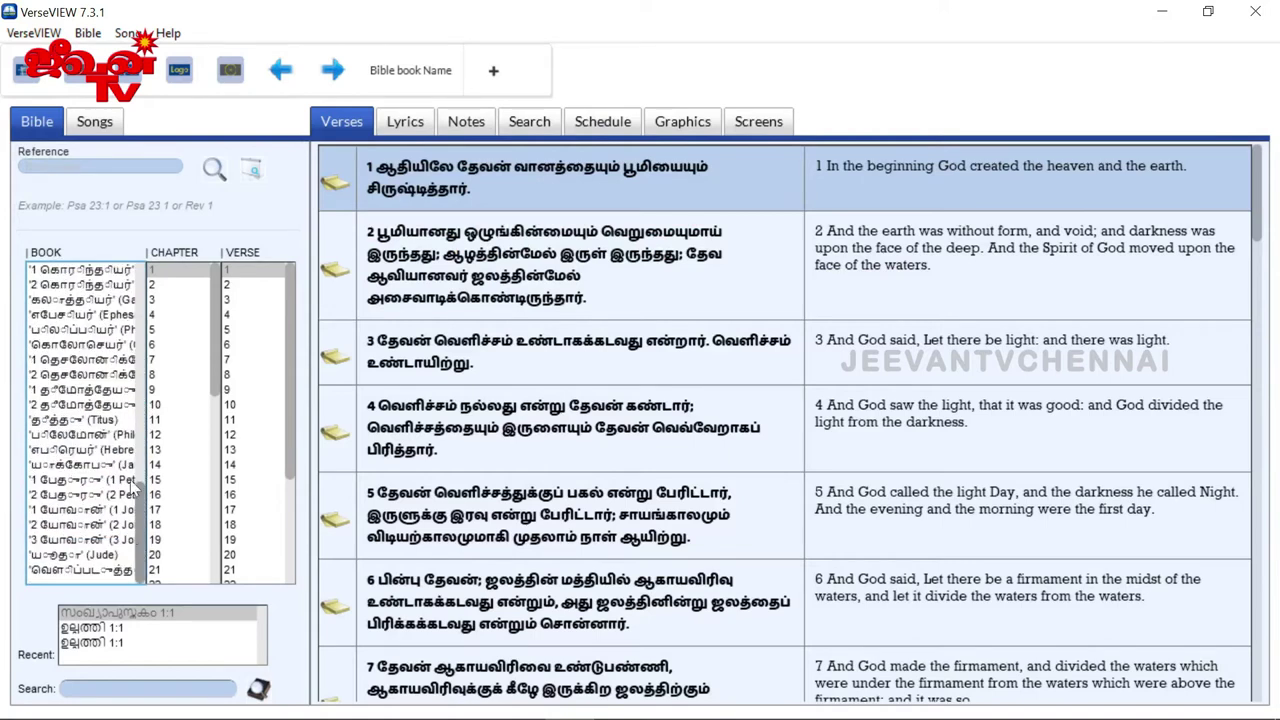
{"action": "left_click", "coordinate": [432, 190]}
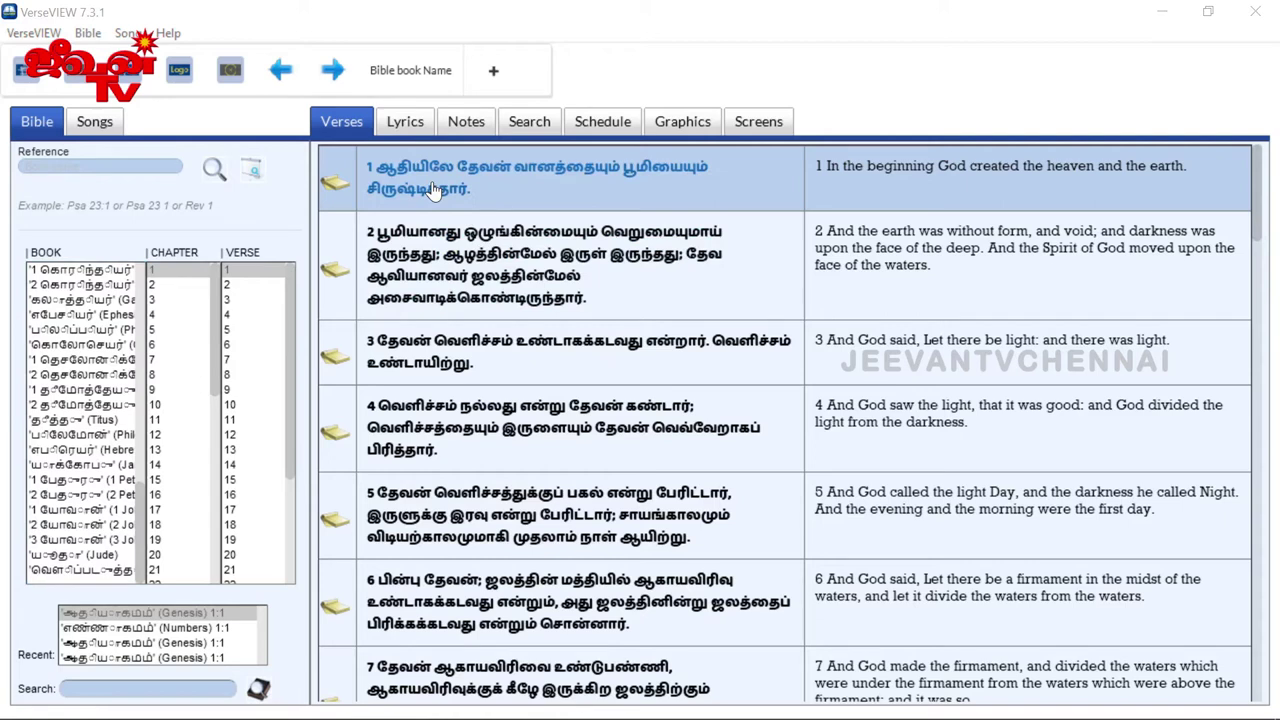
Step: Change the main presentation screen to Screen 1 (1280x720) and save the presentation screen setup
{"action": "left_click", "coordinate": [760, 124]}
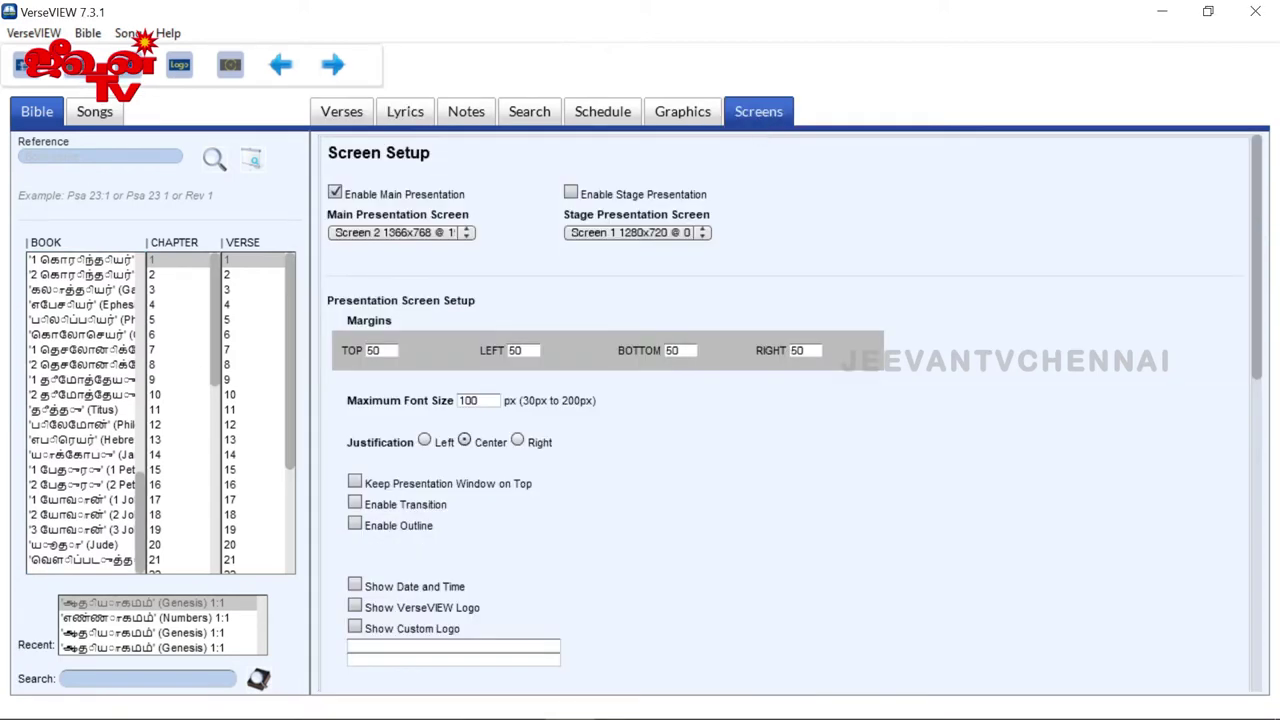
{"action": "left_click", "coordinate": [362, 233]}
{"action": "left_click", "coordinate": [367, 251]}
{"action": "scroll", "coordinate": [886, 527], "scroll_direction": "down", "scroll_amount": 3}
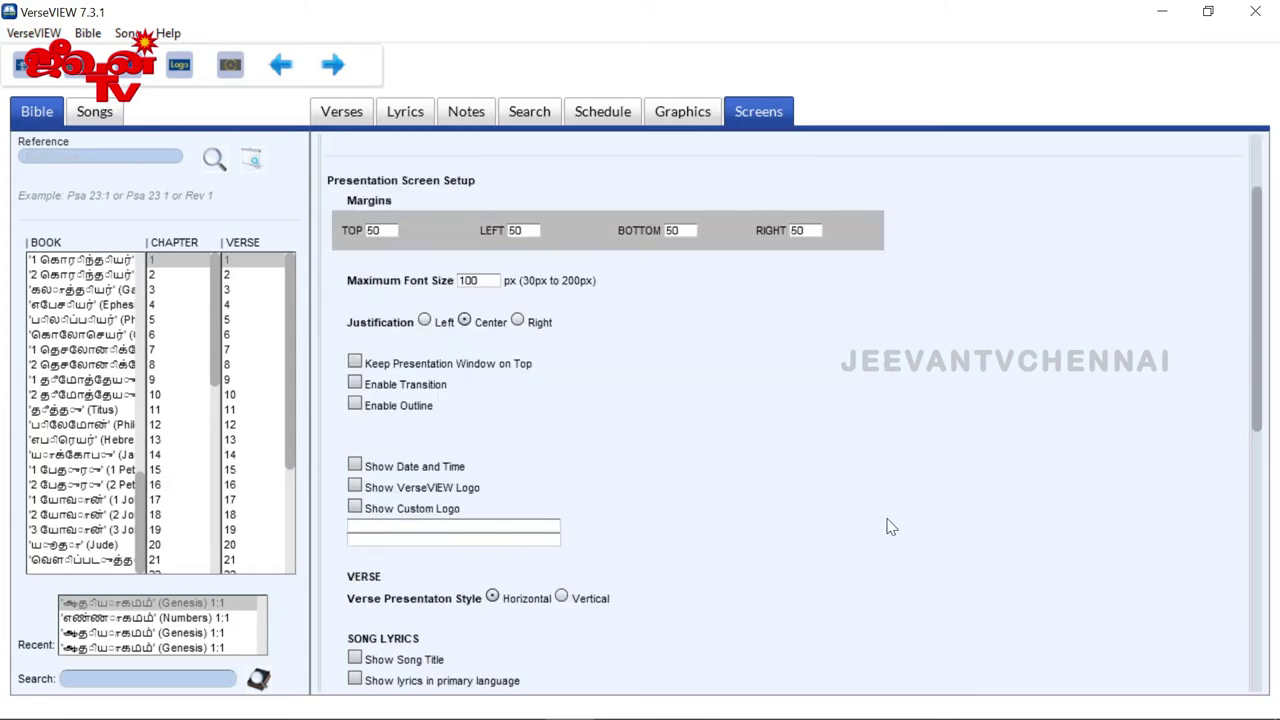
{"action": "scroll", "coordinate": [890, 527], "scroll_direction": "down", "scroll_amount": 3}
{"action": "scroll", "coordinate": [680, 443], "scroll_direction": "up", "scroll_amount": 6}
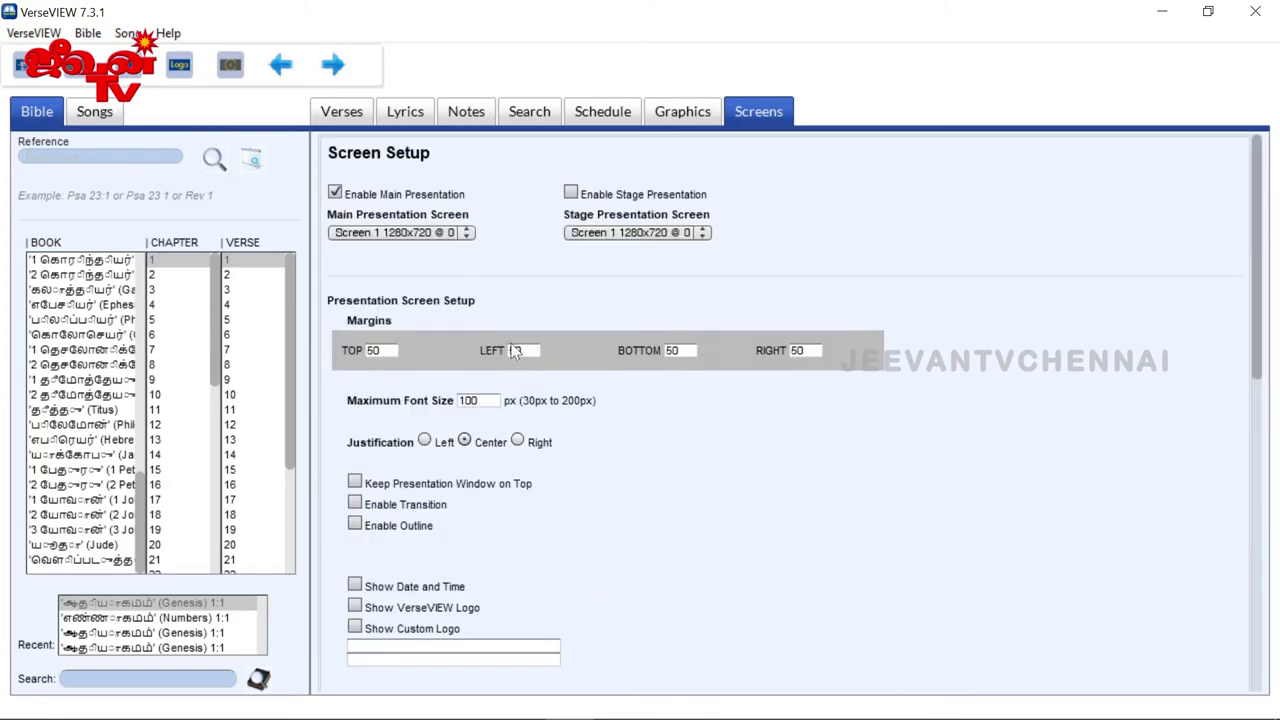
{"action": "key", "text": "Tab"}
{"action": "scroll", "coordinate": [748, 483], "scroll_direction": "down", "scroll_amount": 6}
{"action": "scroll", "coordinate": [752, 484], "scroll_direction": "down", "scroll_amount": 6}
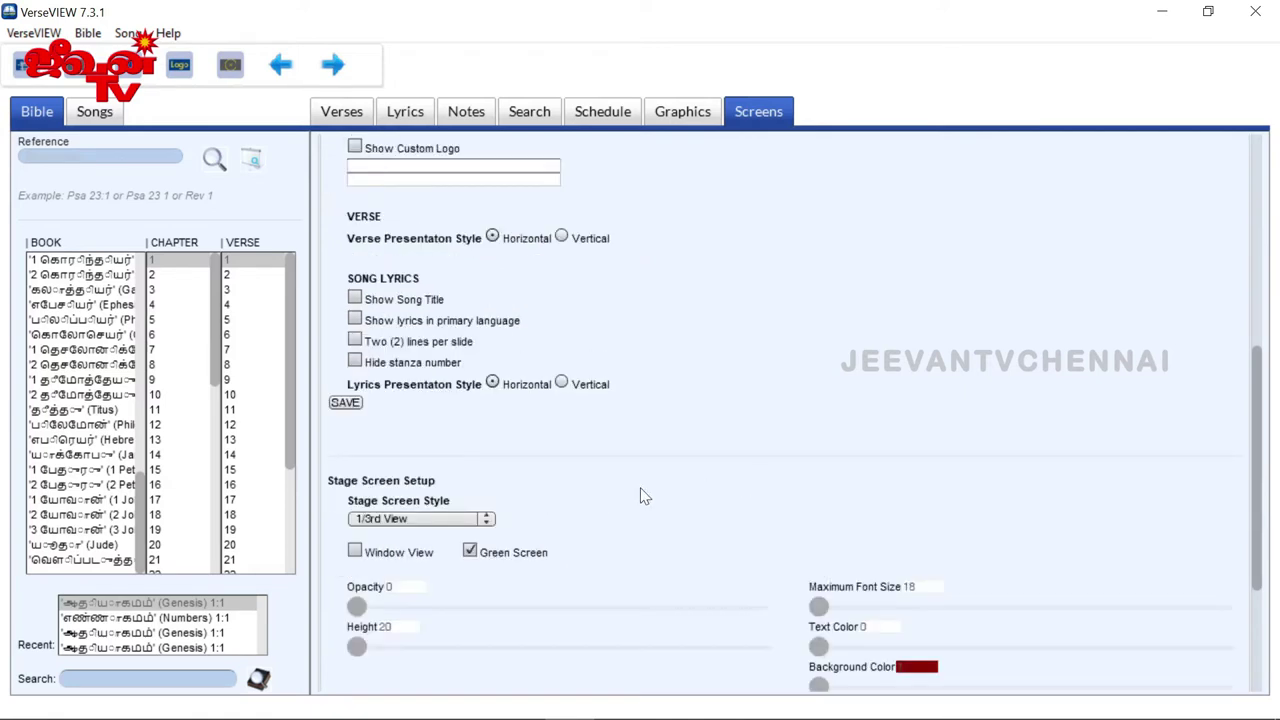
{"action": "left_click", "coordinate": [345, 403]}
Step: Go back to the verse list and present Genesis 1:1 on the newly chosen main screen
{"action": "left_click", "coordinate": [341, 111]}
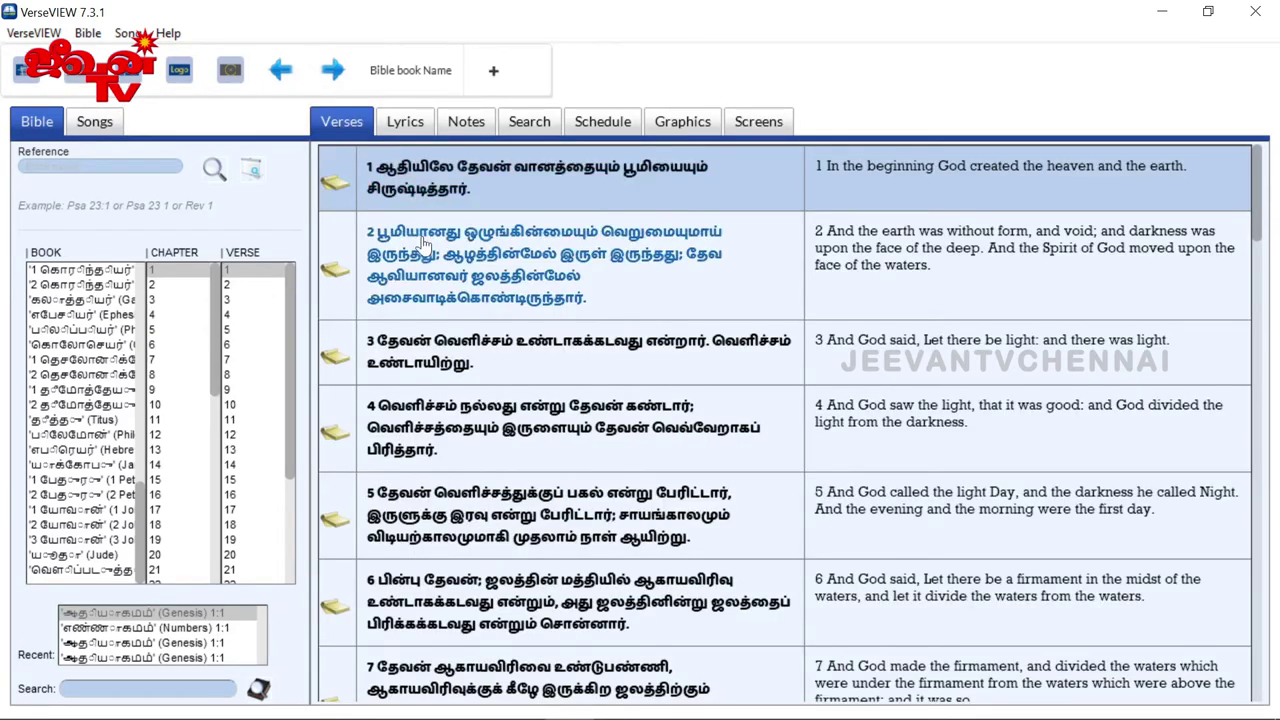
{"action": "double_click", "coordinate": [408, 192]}
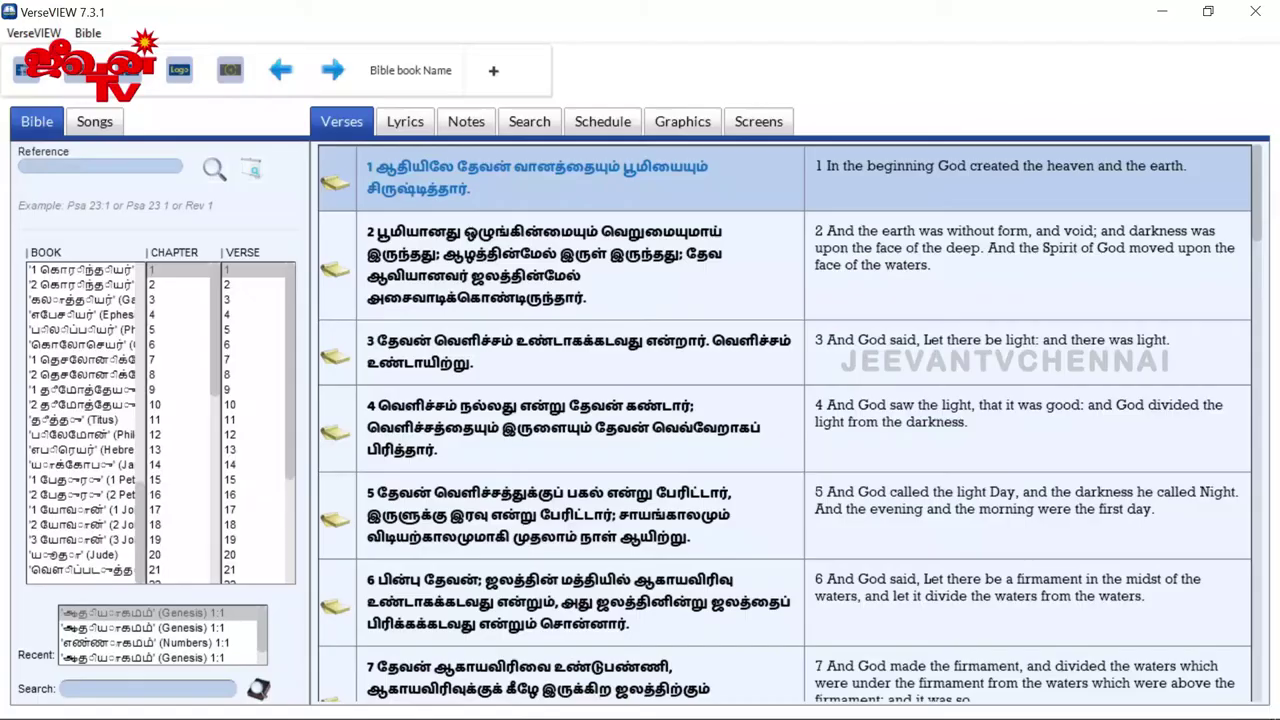
Step: Preview the dark still backgrounds in the graphics settings and set the purple lake image with the tree as the background
{"action": "left_click", "coordinate": [684, 122]}
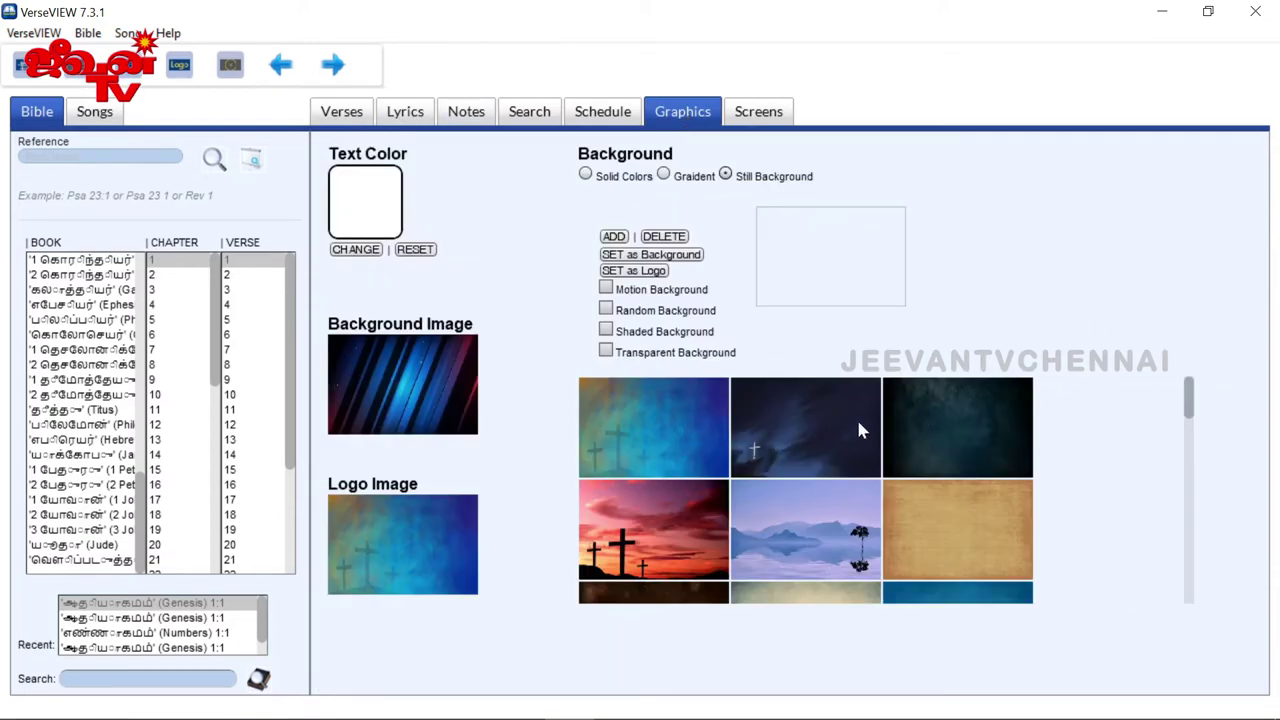
{"action": "left_click", "coordinate": [956, 429]}
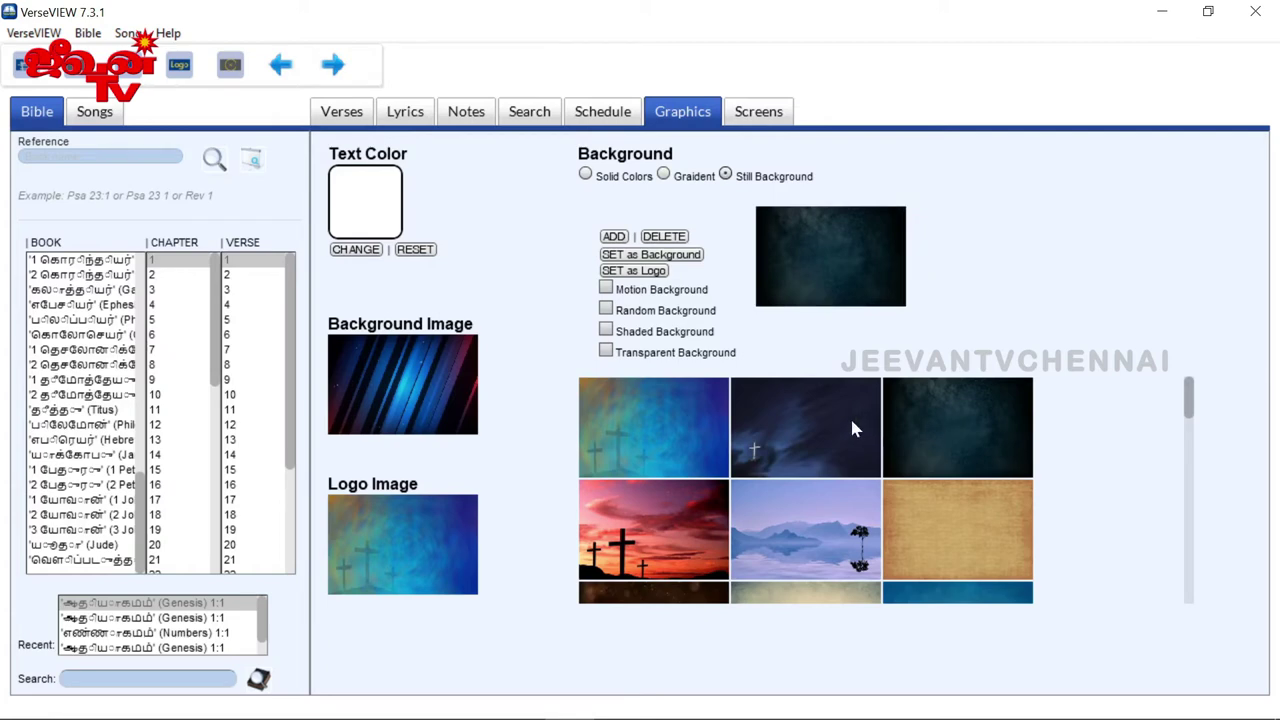
{"action": "left_click", "coordinate": [811, 420]}
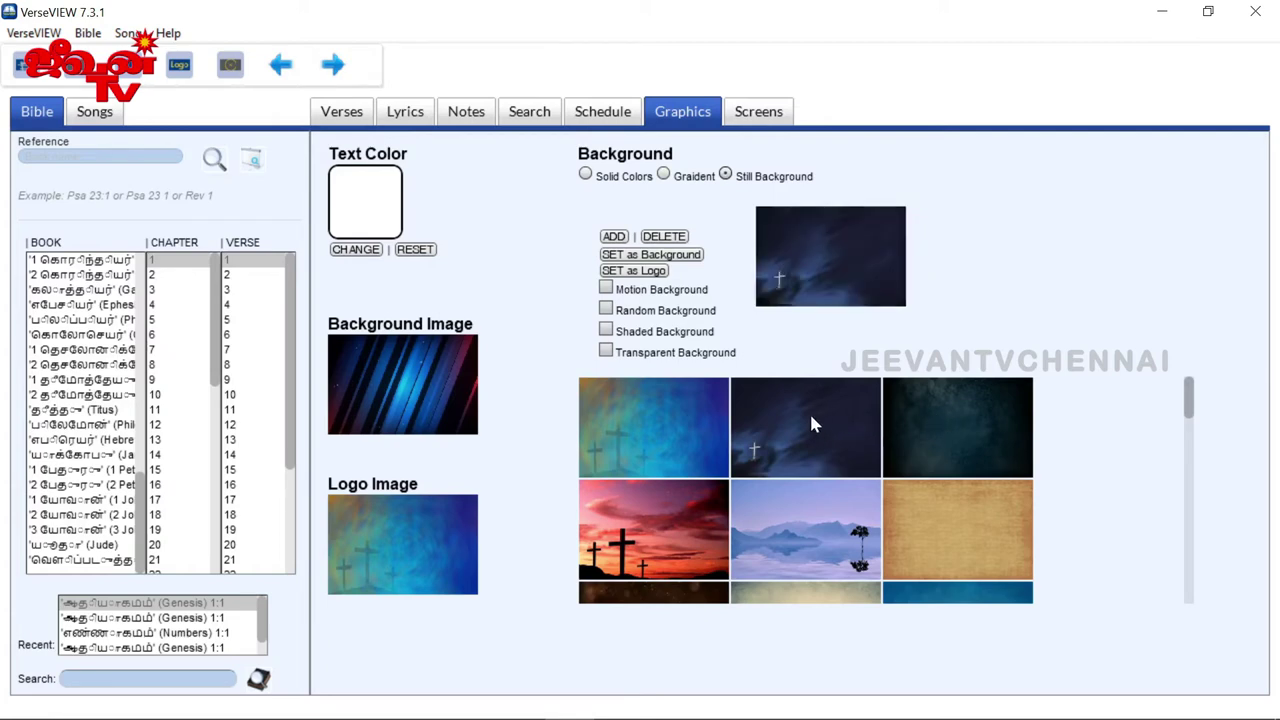
{"action": "double_click", "coordinate": [781, 524]}
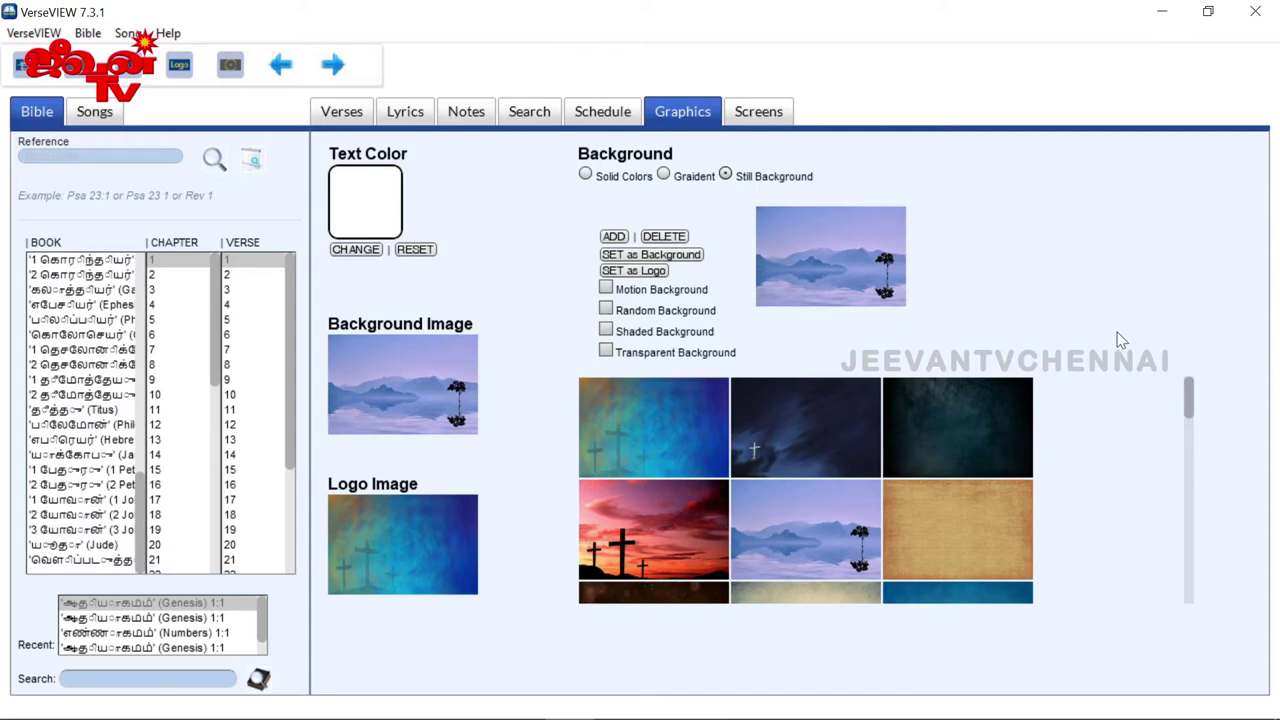
Step: Turn on Shaded Background, try combining it with Transparent Background, and leave only the shading enabled
{"action": "left_click", "coordinate": [606, 331]}
{"action": "left_click", "coordinate": [606, 352]}
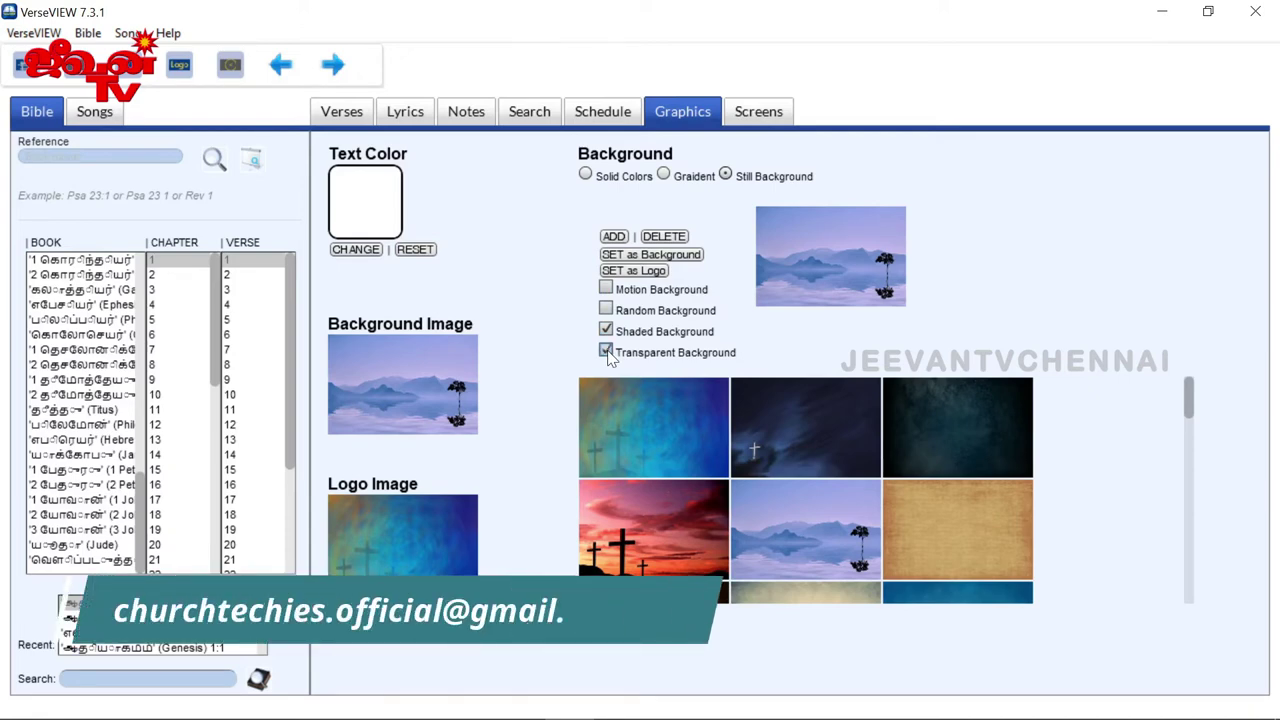
{"action": "left_click", "coordinate": [606, 352]}
{"action": "left_click", "coordinate": [606, 352]}
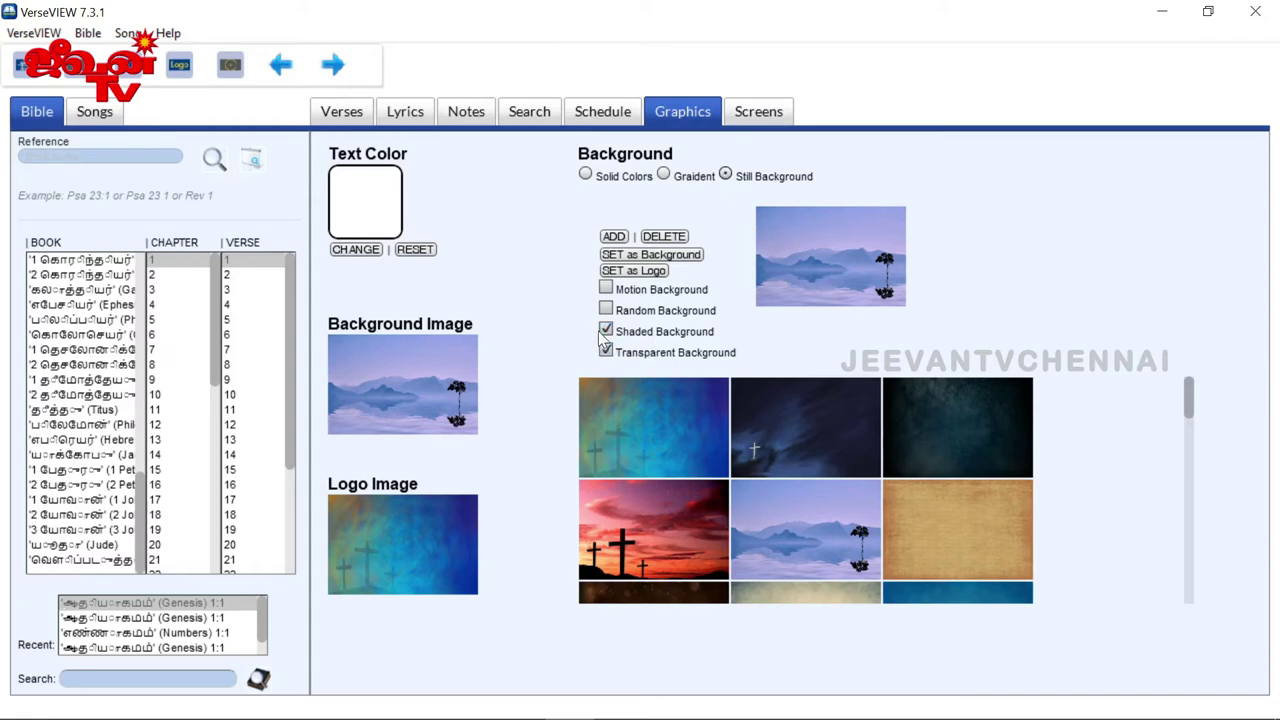
{"action": "left_click", "coordinate": [606, 331]}
{"action": "left_click", "coordinate": [606, 333]}
{"action": "left_click", "coordinate": [606, 352]}
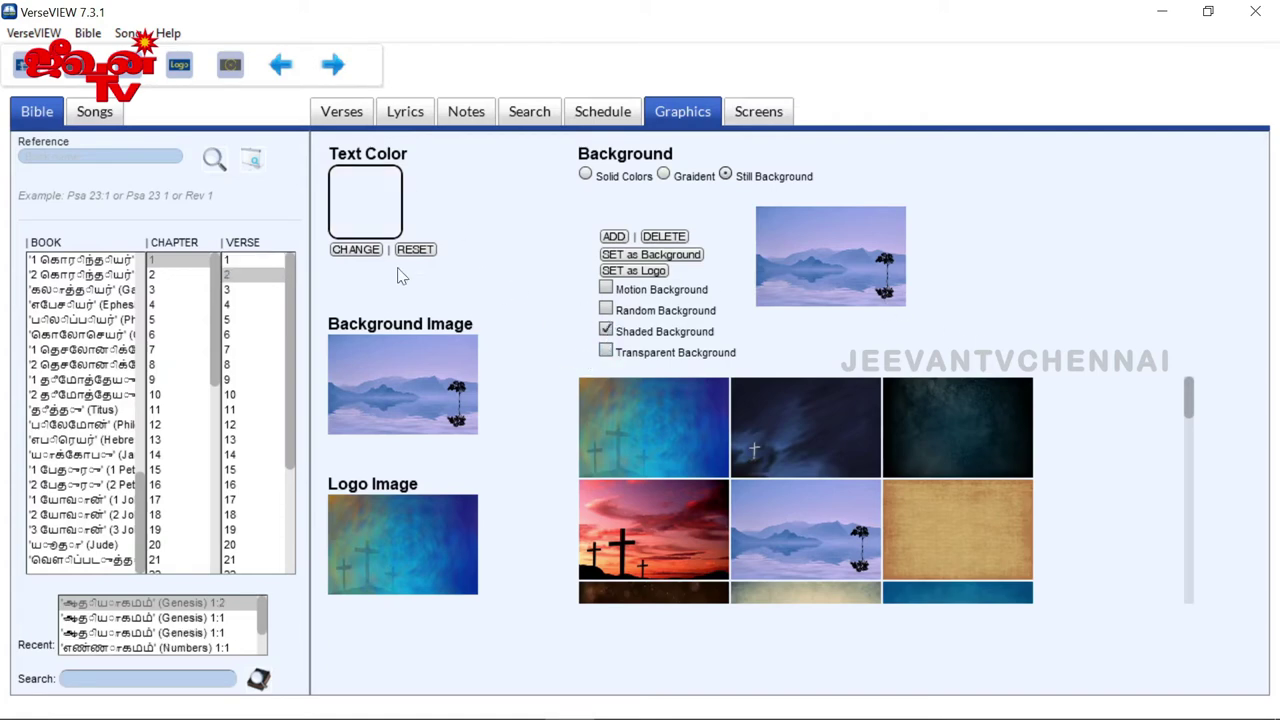
Step: Change the verse text colors to dark red for the primary language and teal for the secondary language
{"action": "left_click", "coordinate": [356, 250]}
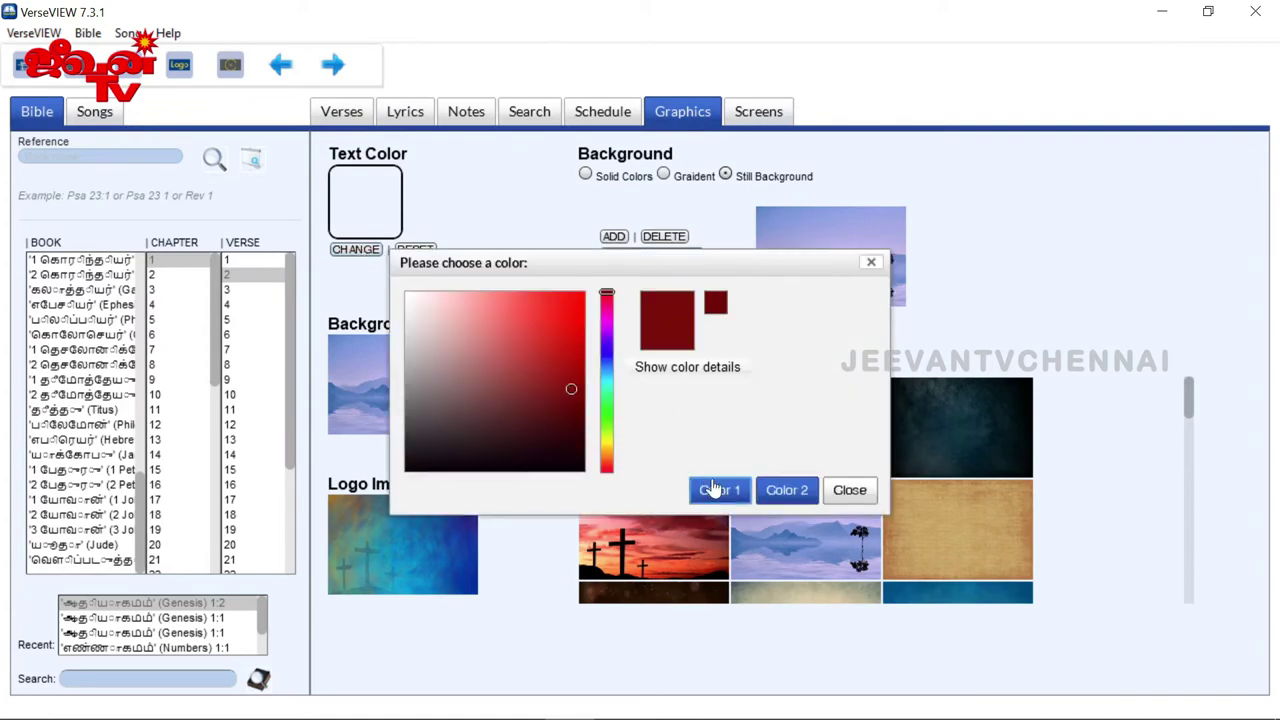
{"action": "left_click", "coordinate": [581, 342]}
{"action": "left_click", "coordinate": [607, 320]}
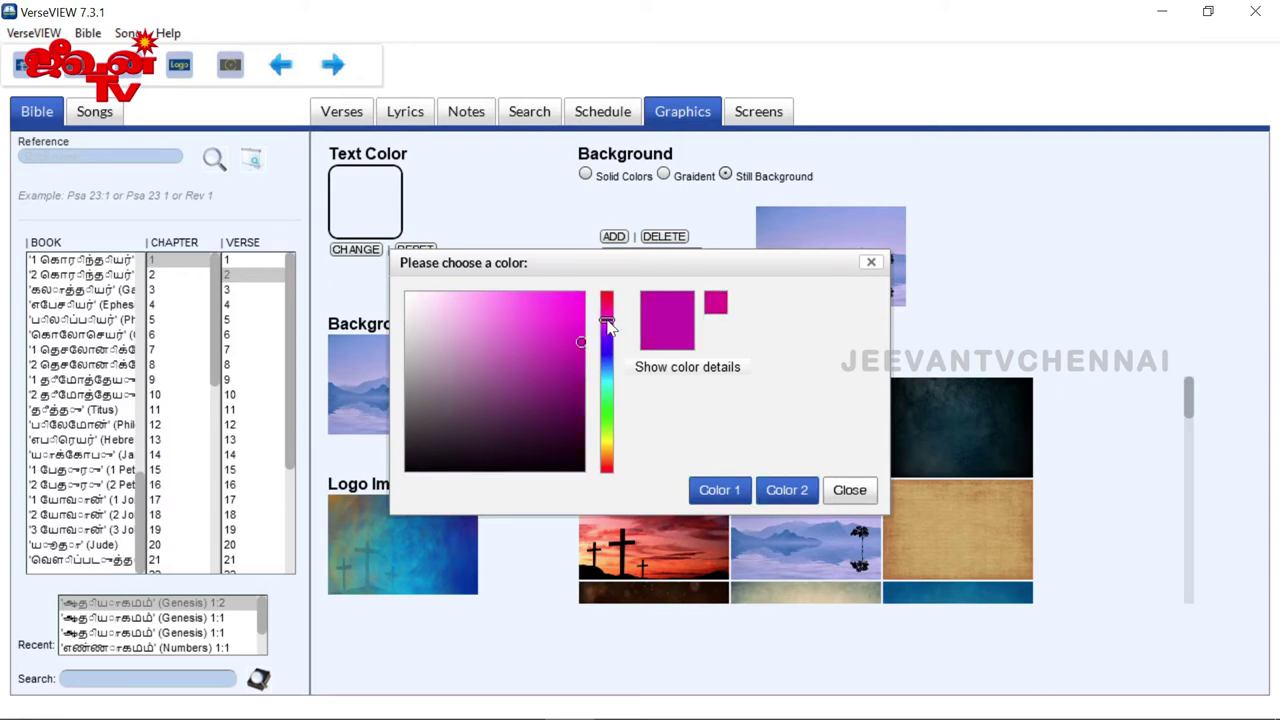
{"action": "left_click", "coordinate": [609, 385]}
{"action": "left_click", "coordinate": [850, 490]}
Step: Present Genesis 1:2 to check the shaded background and text colors, and close the presentation
{"action": "left_click", "coordinate": [341, 111]}
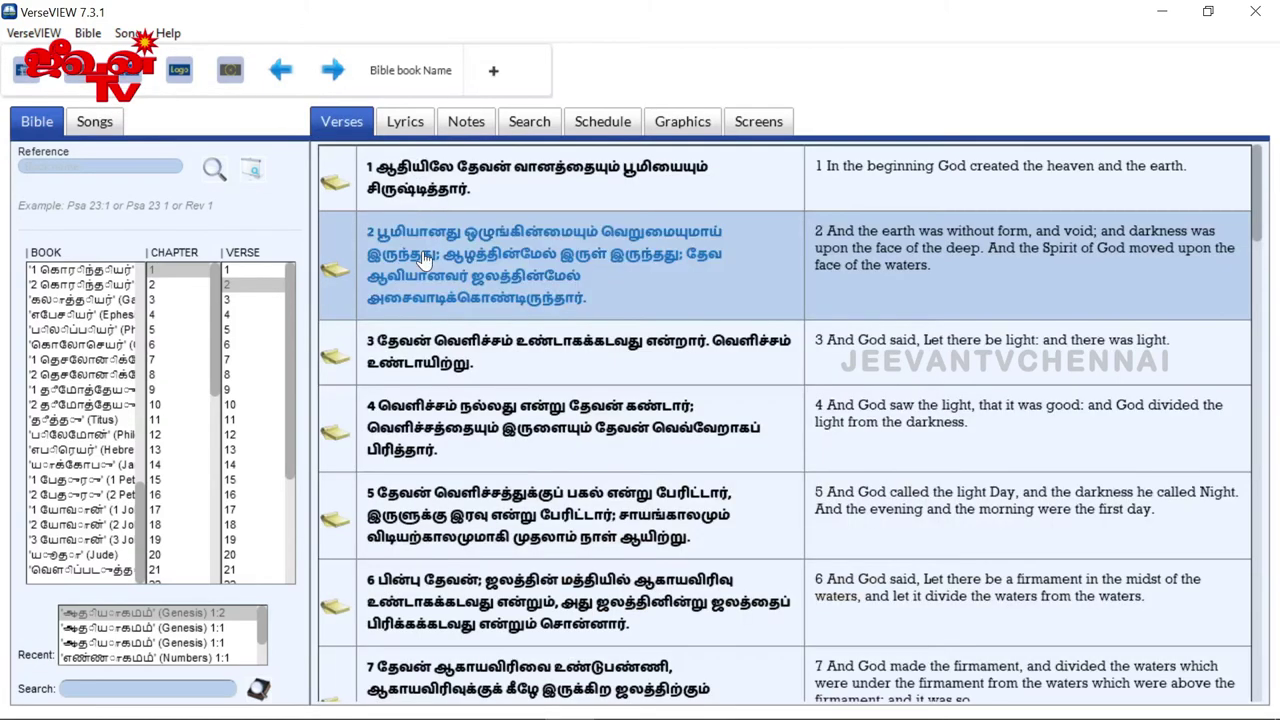
{"action": "double_click", "coordinate": [478, 397]}
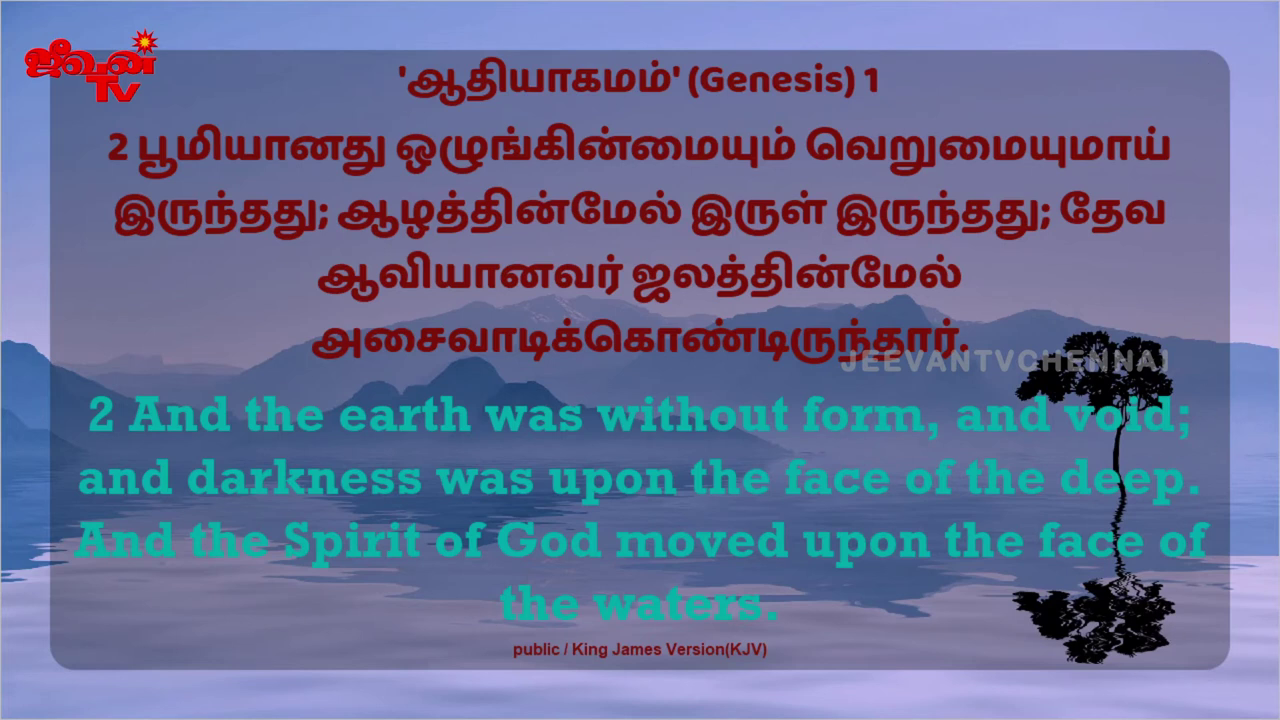
{"action": "key", "text": "Escape"}
Step: Set the blue-green still image with the three crosses as the presentation background
{"action": "left_click", "coordinate": [688, 118]}
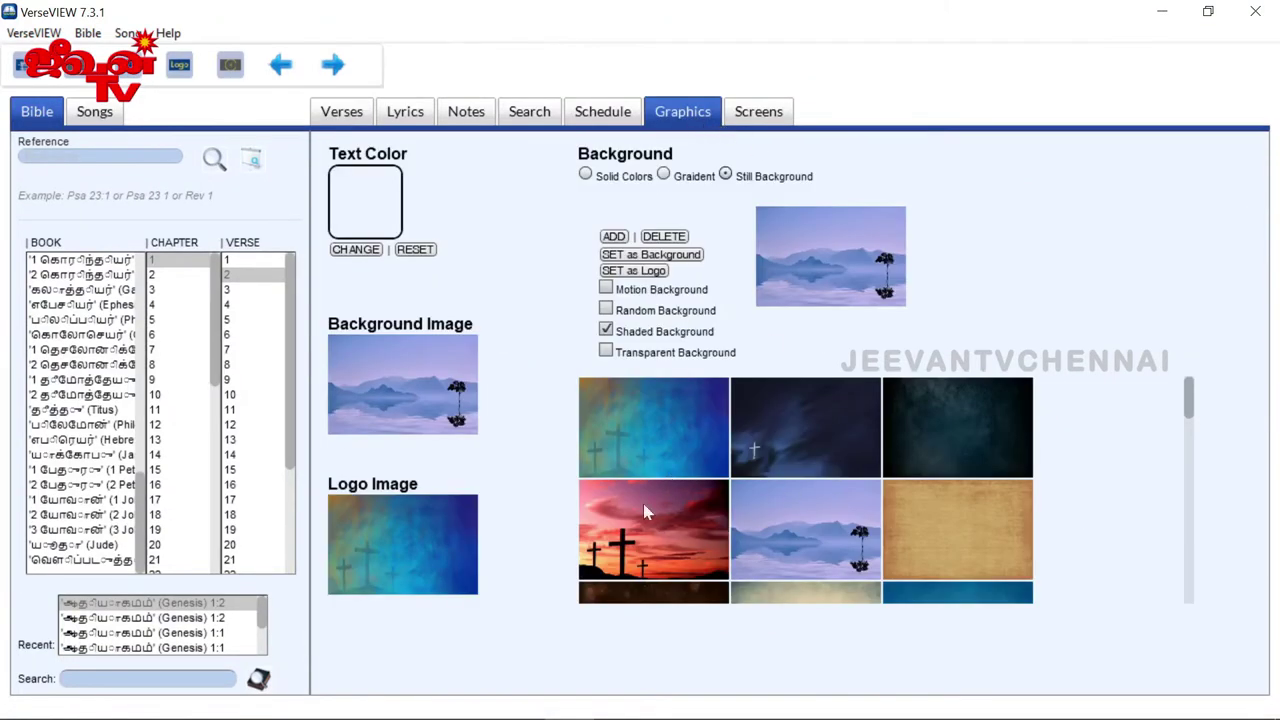
{"action": "mouse_move", "coordinate": [1188, 400]}
{"action": "left_mouse_down"}
{"action": "mouse_move", "coordinate": [1198, 435]}
{"action": "mouse_move", "coordinate": [1190, 390]}
{"action": "left_mouse_up"}
{"action": "left_click", "coordinate": [662, 418]}
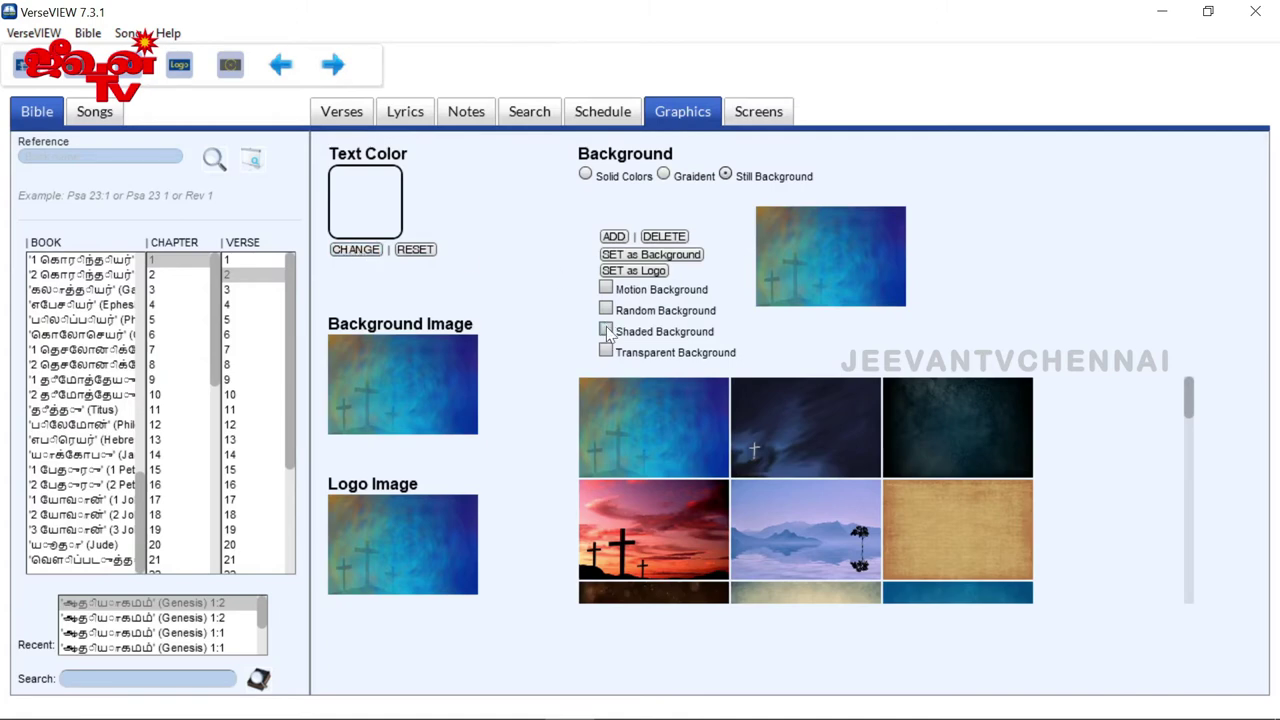
Step: Change the text colors to a near-white shade and close the color picker
{"action": "left_click", "coordinate": [355, 249]}
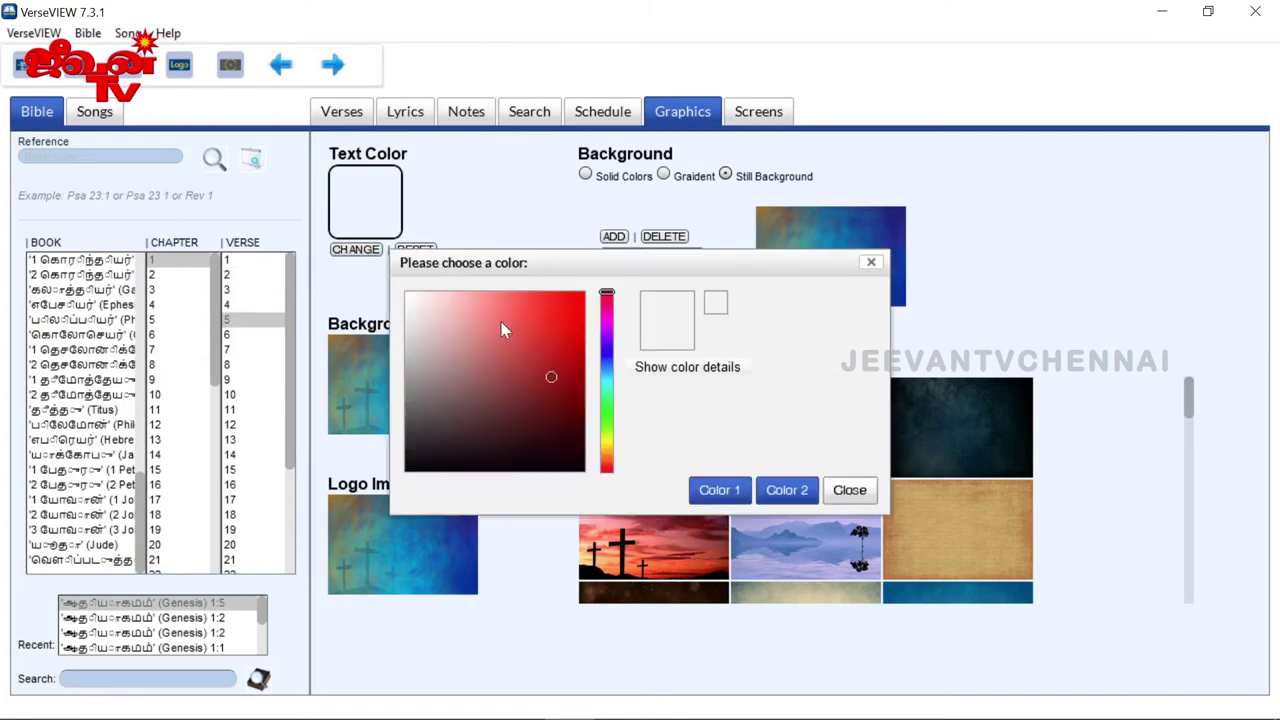
{"action": "left_click", "coordinate": [411, 306]}
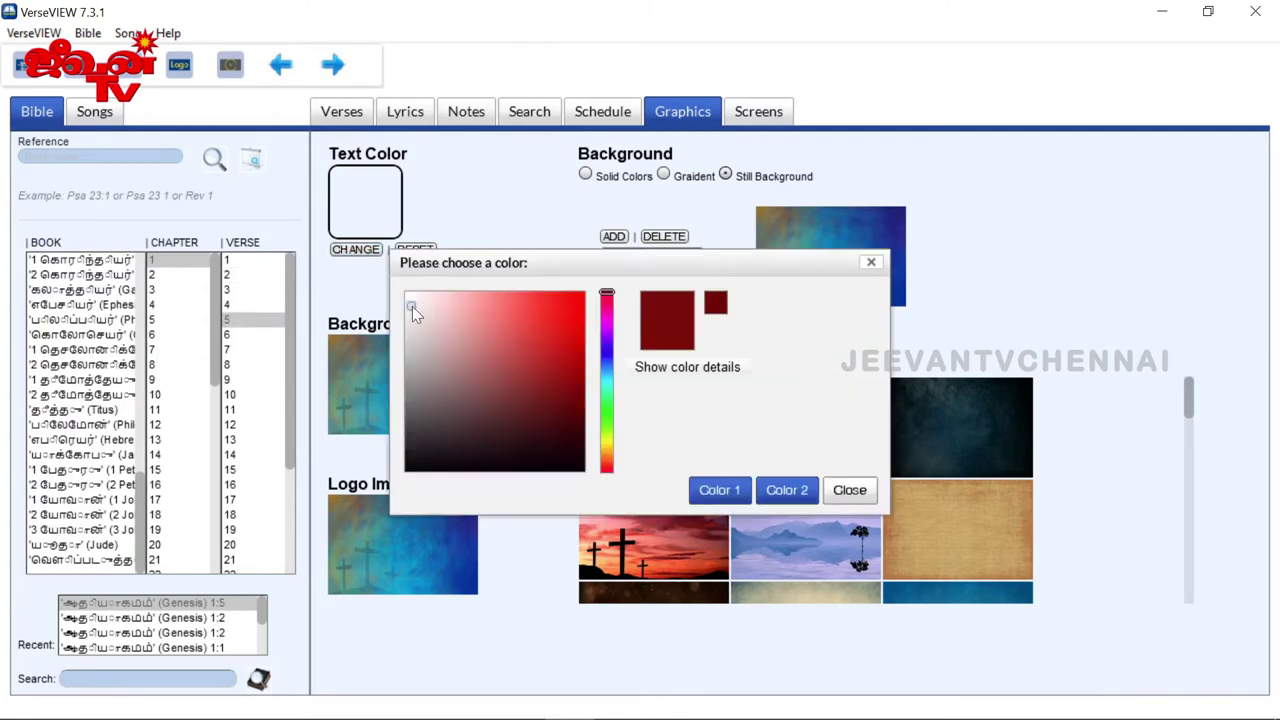
{"action": "left_click", "coordinate": [717, 498]}
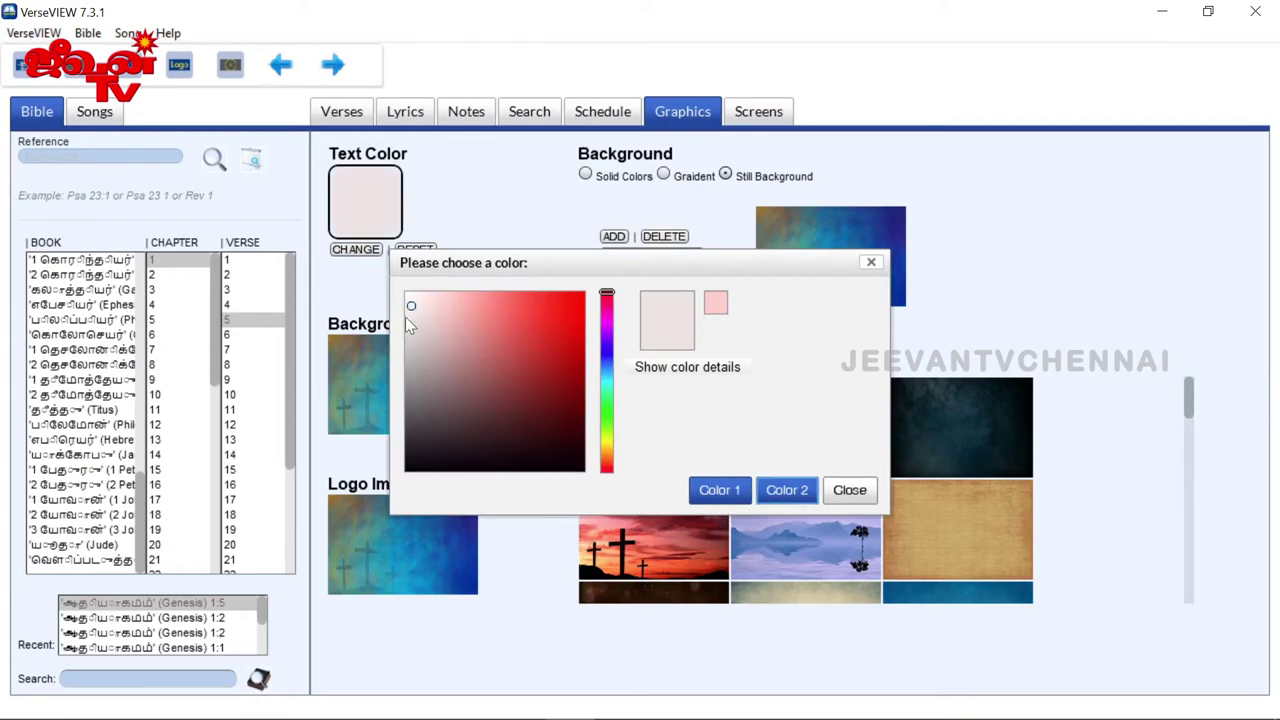
{"action": "left_click", "coordinate": [860, 500]}
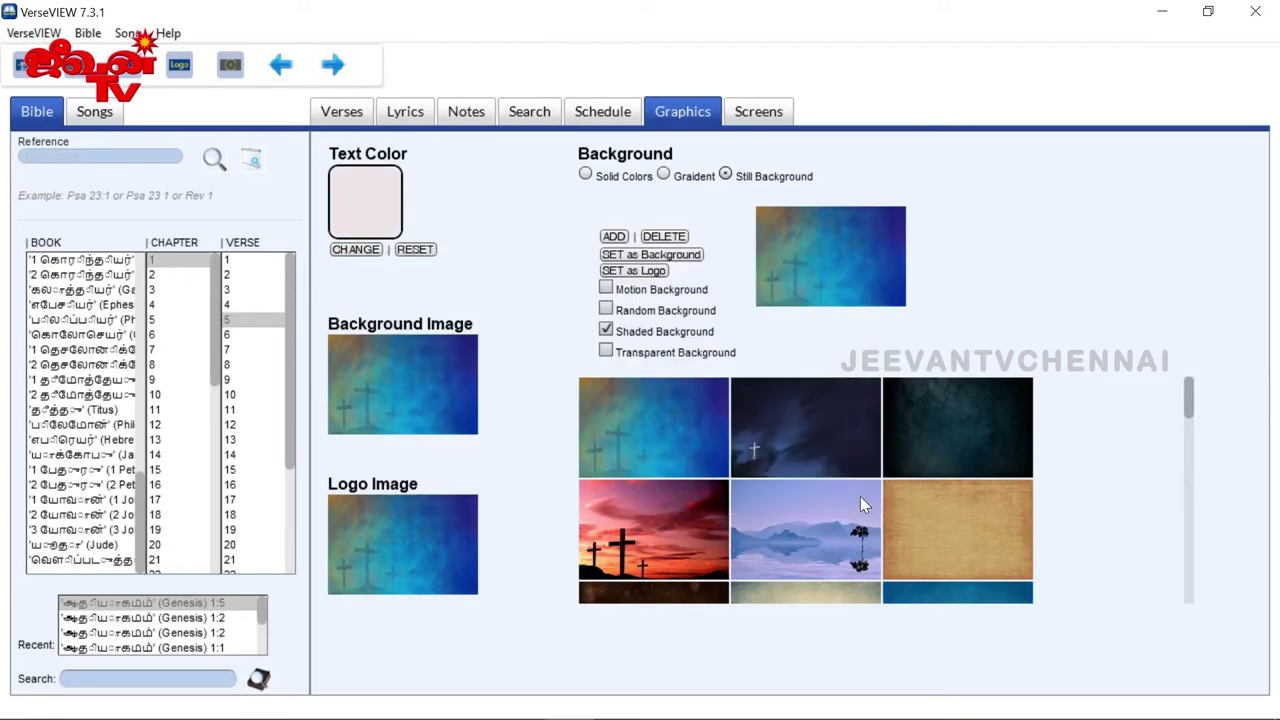
Step: Present Genesis 1:2 with the crosses background and light text, and return to the graphics settings
{"action": "left_click", "coordinate": [338, 112]}
{"action": "double_click", "coordinate": [968, 202]}
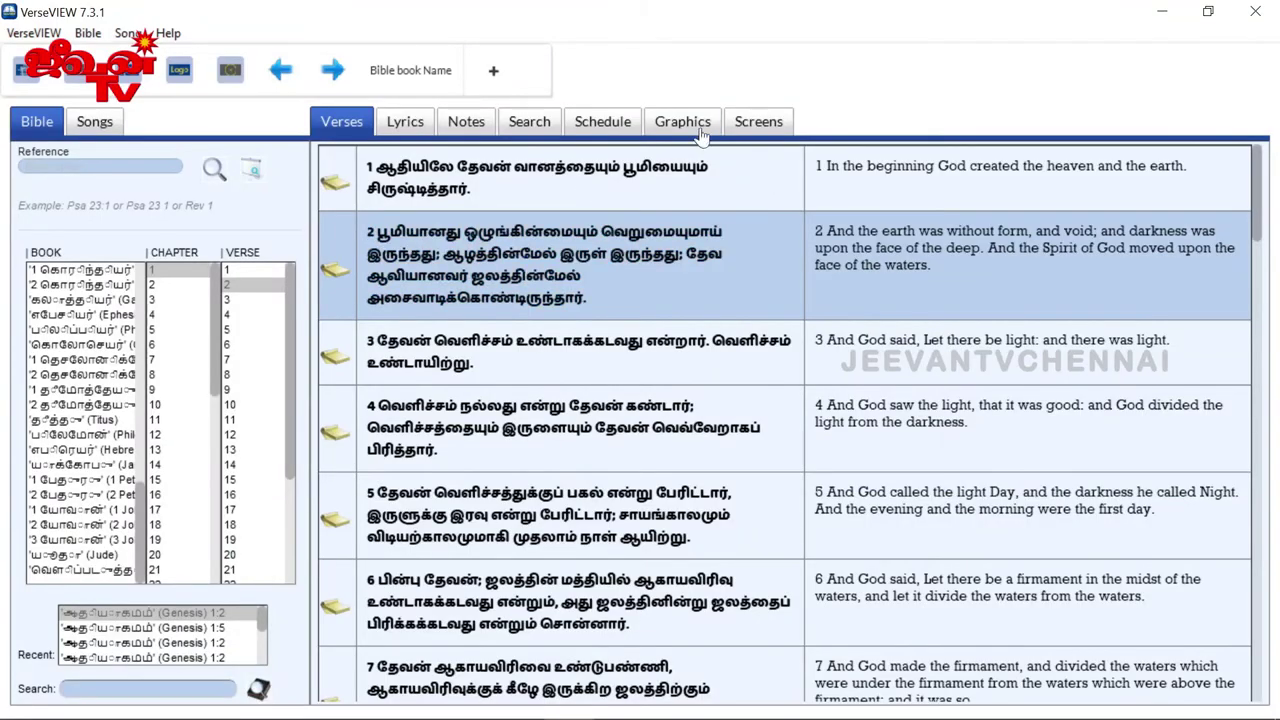
{"action": "left_click", "coordinate": [682, 113]}
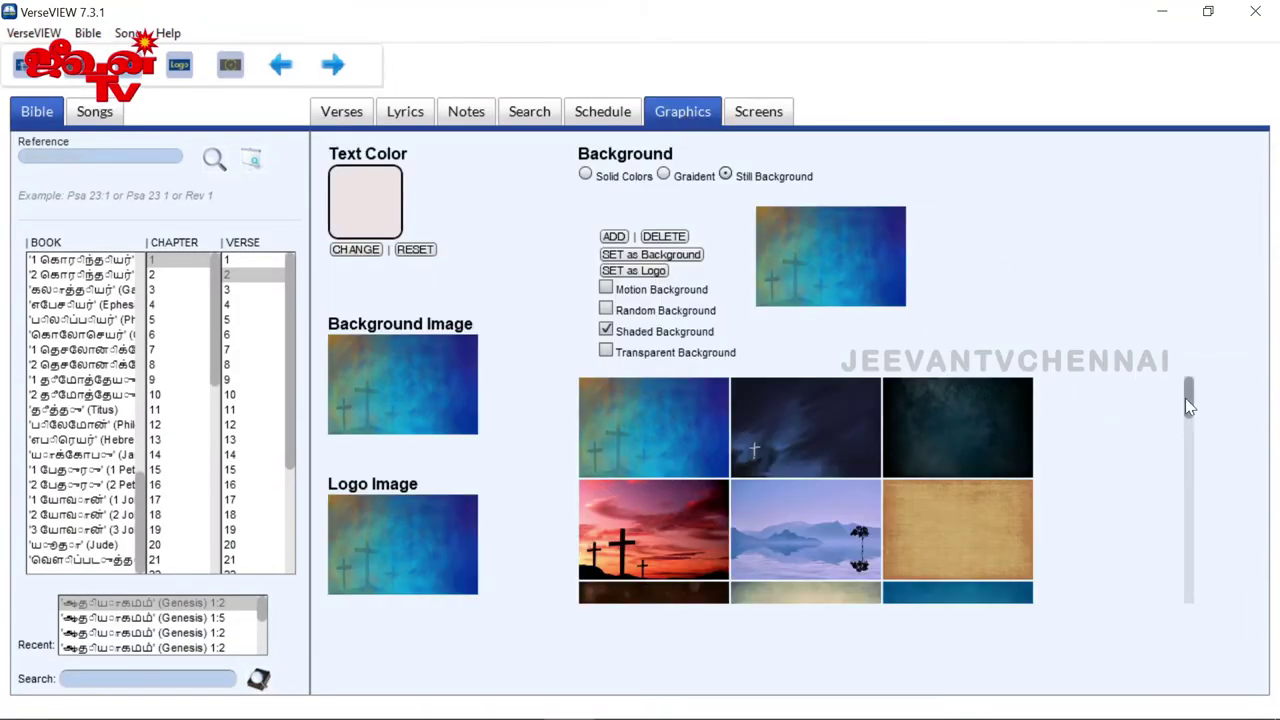
Step: Add the purple starry death_valley_sky wallpaper from the Camera Roll folder in Pictures to the still backgrounds
{"action": "left_click", "coordinate": [614, 237]}
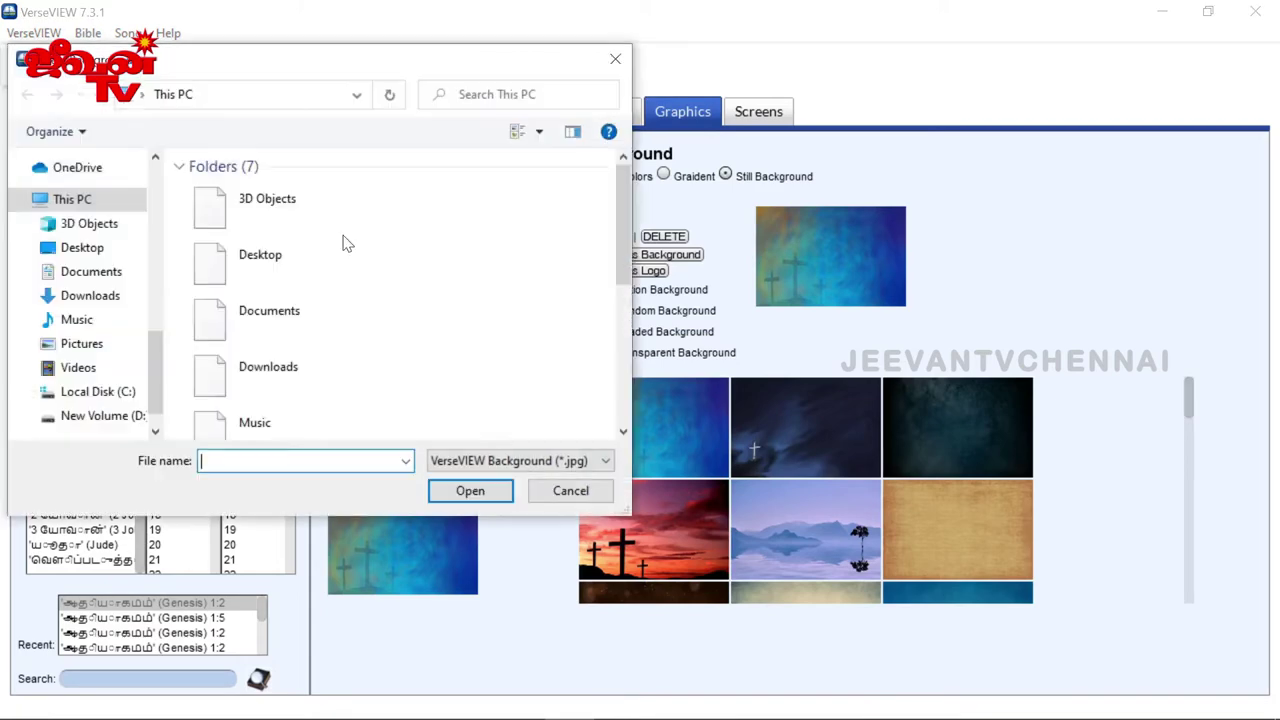
{"action": "scroll", "coordinate": [272, 372], "scroll_direction": "down", "scroll_amount": 2}
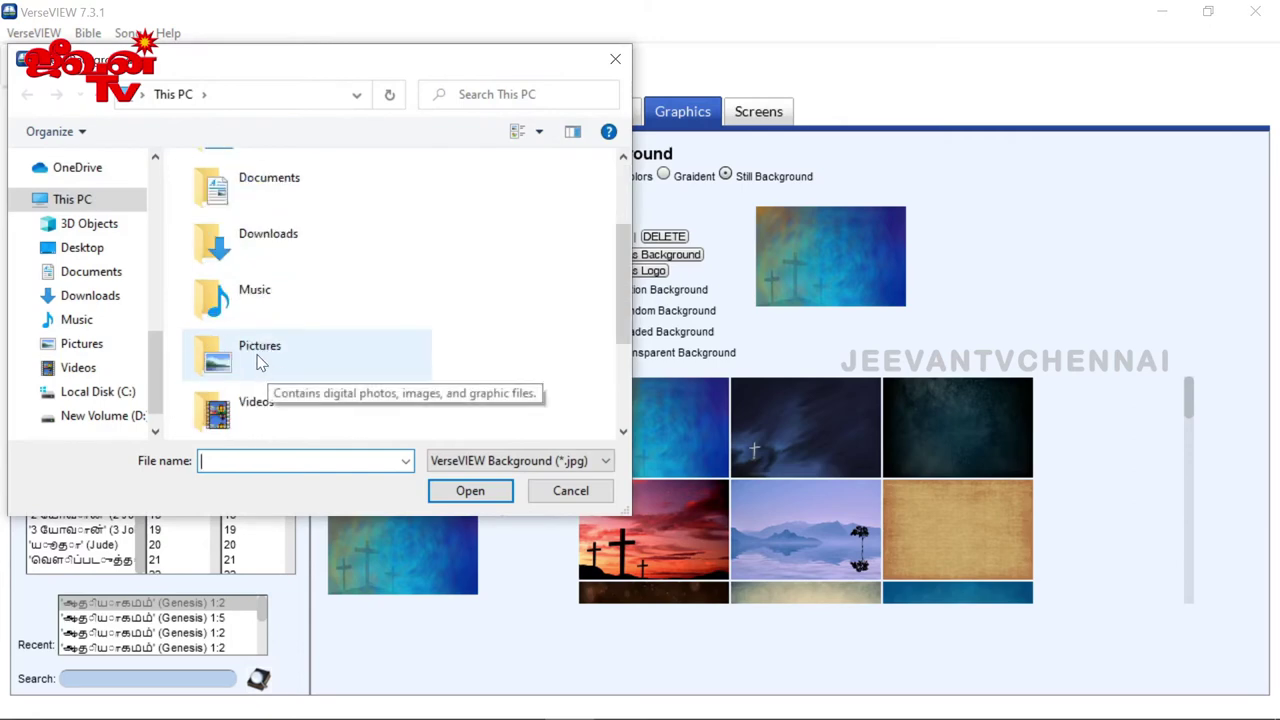
{"action": "double_click", "coordinate": [256, 352]}
{"action": "double_click", "coordinate": [233, 206]}
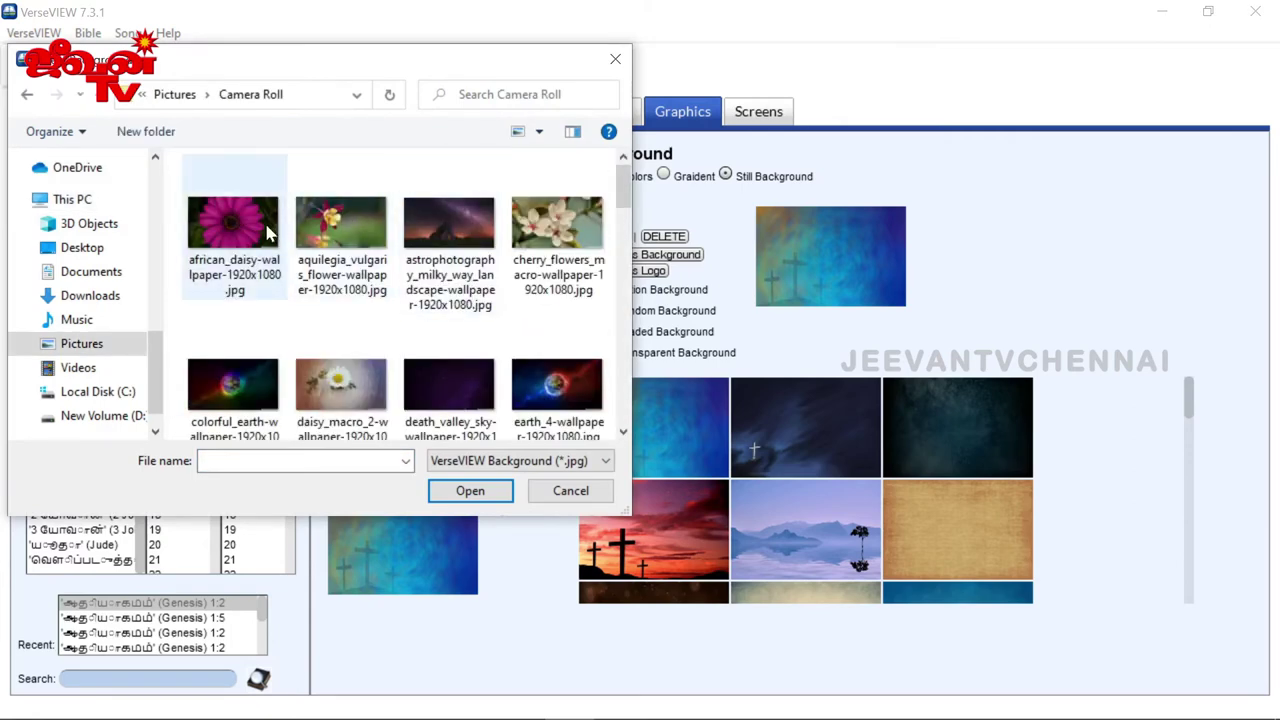
{"action": "left_click", "coordinate": [427, 225]}
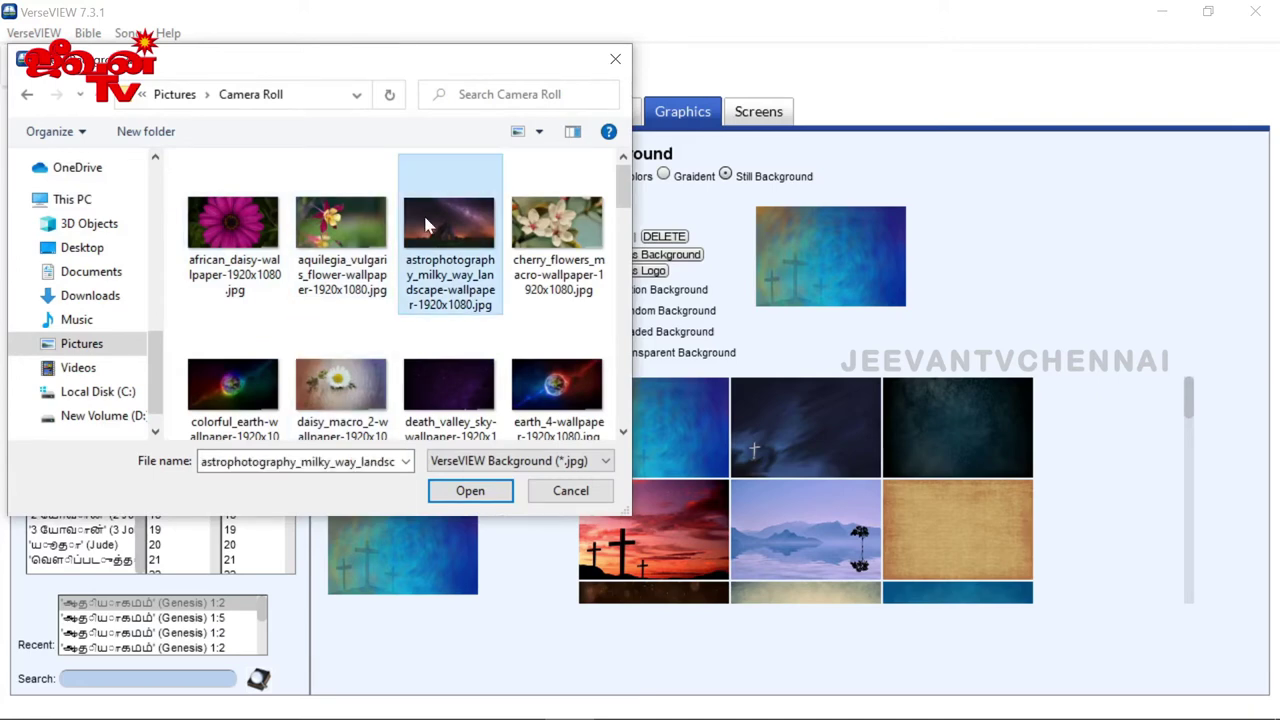
{"action": "double_click", "coordinate": [455, 377]}
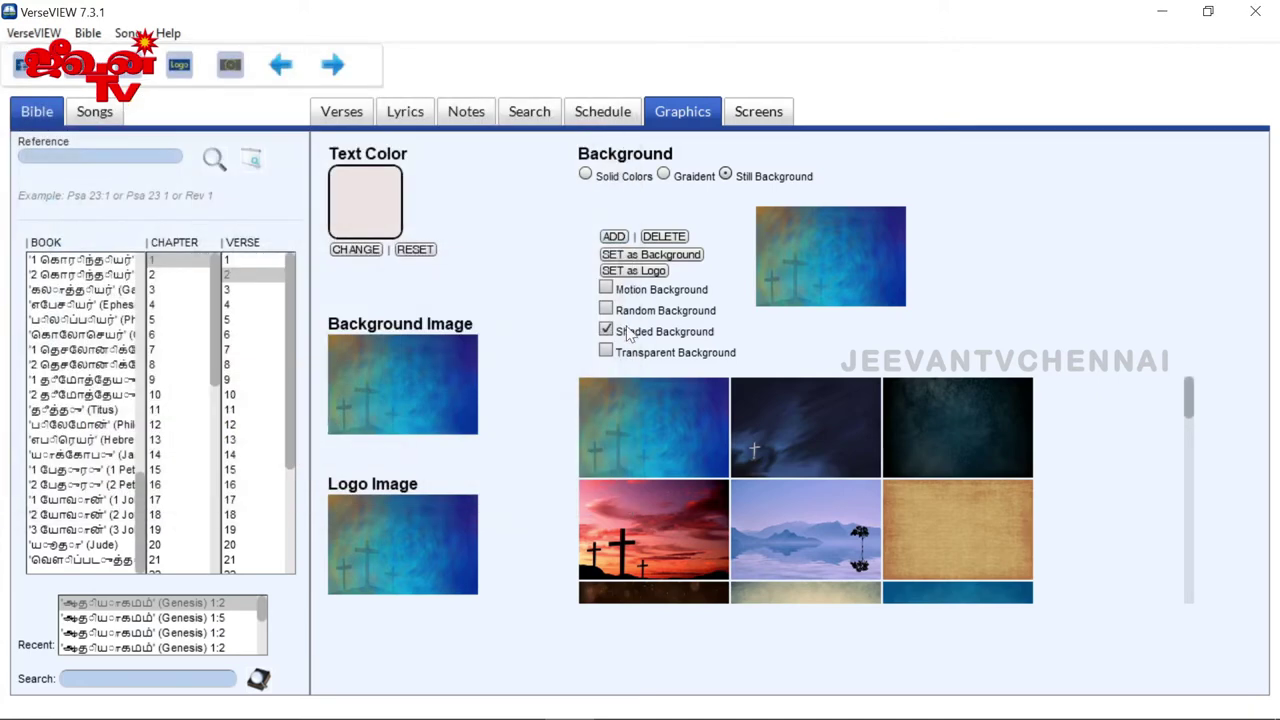
Step: Set the purple starry sky image as both the presentation background and the logo image
{"action": "left_click_drag", "start_coordinate": [1192, 405], "coordinate": [1186, 605]}
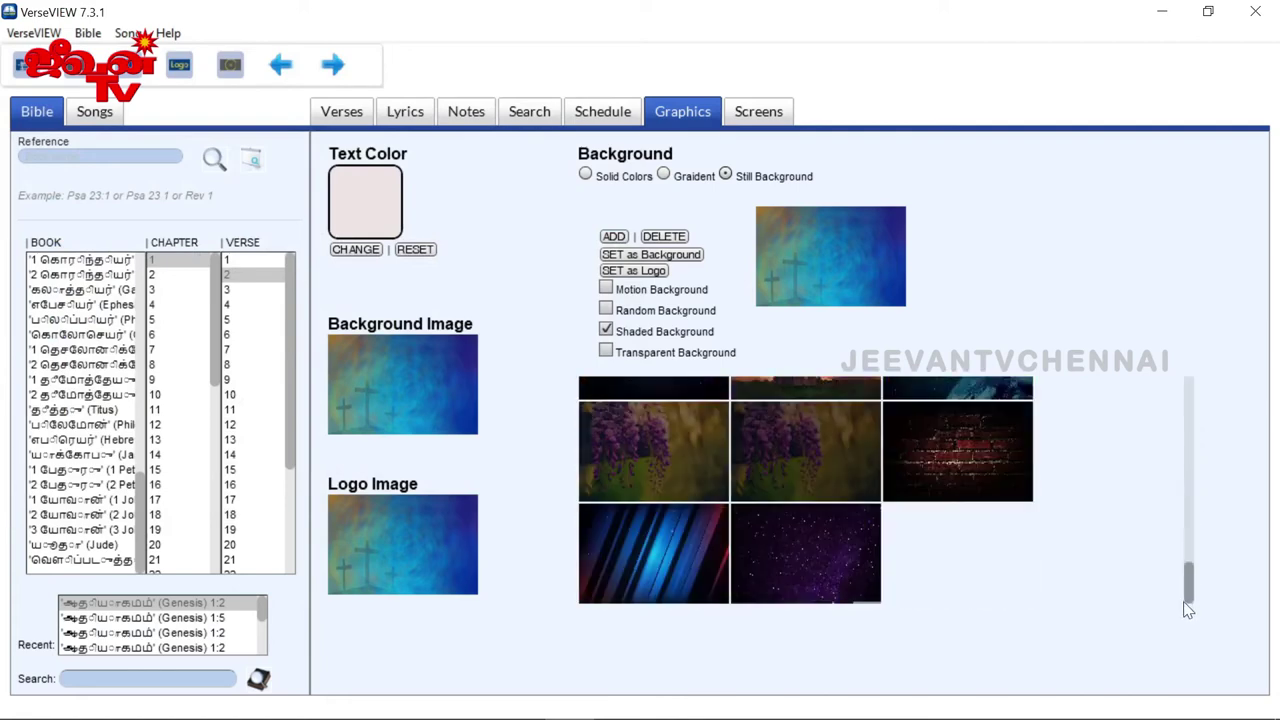
{"action": "left_click", "coordinate": [818, 551]}
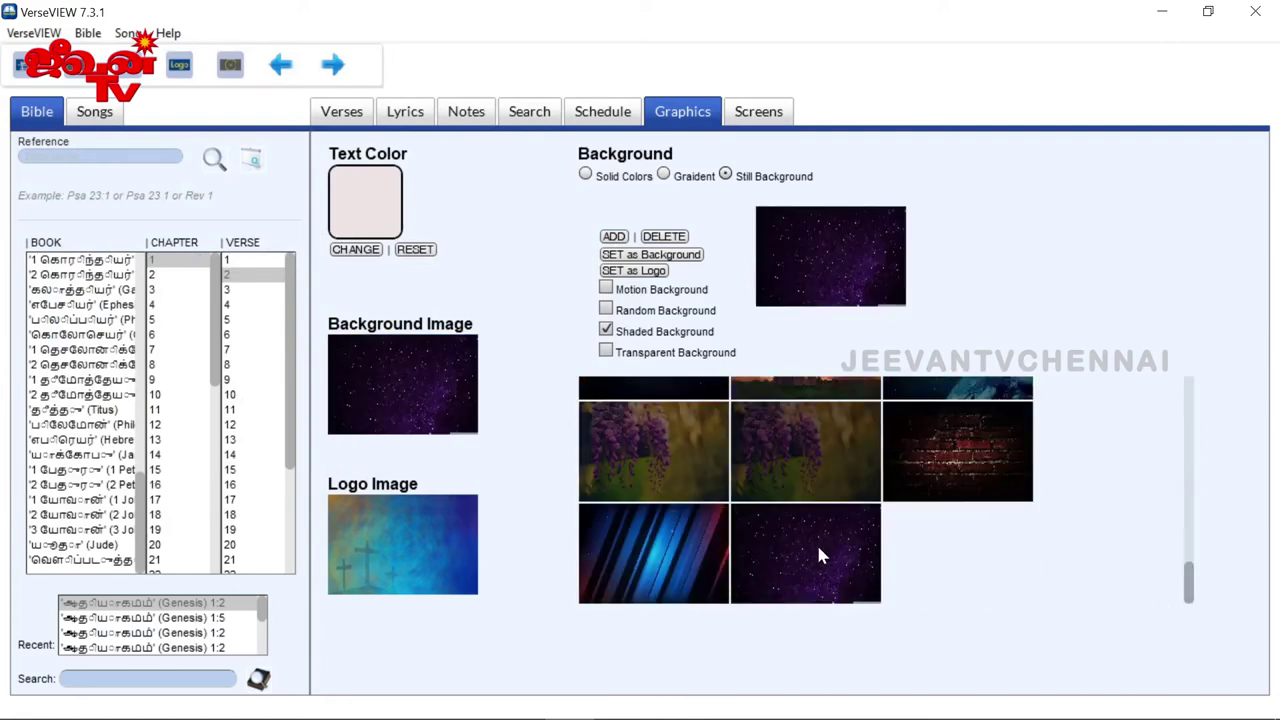
{"action": "left_click", "coordinate": [680, 257]}
{"action": "left_click_drag", "start_coordinate": [1192, 594], "coordinate": [1177, 371]}
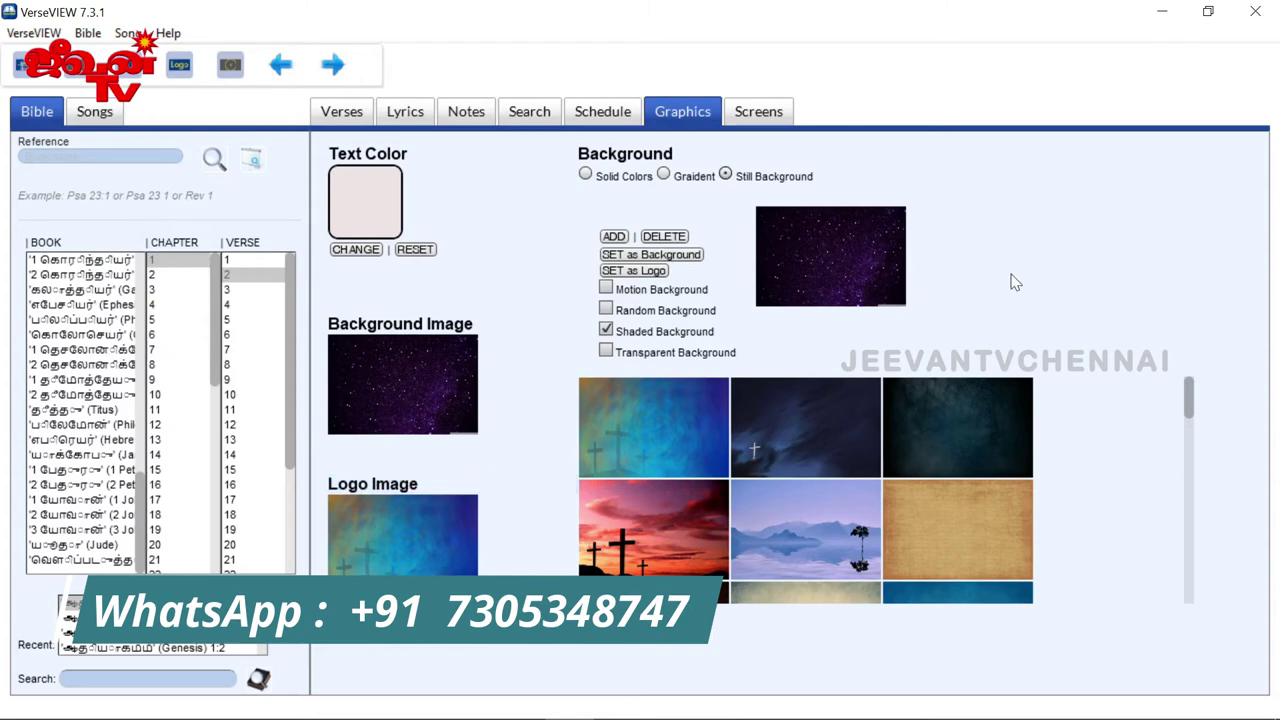
{"action": "left_click", "coordinate": [643, 275]}
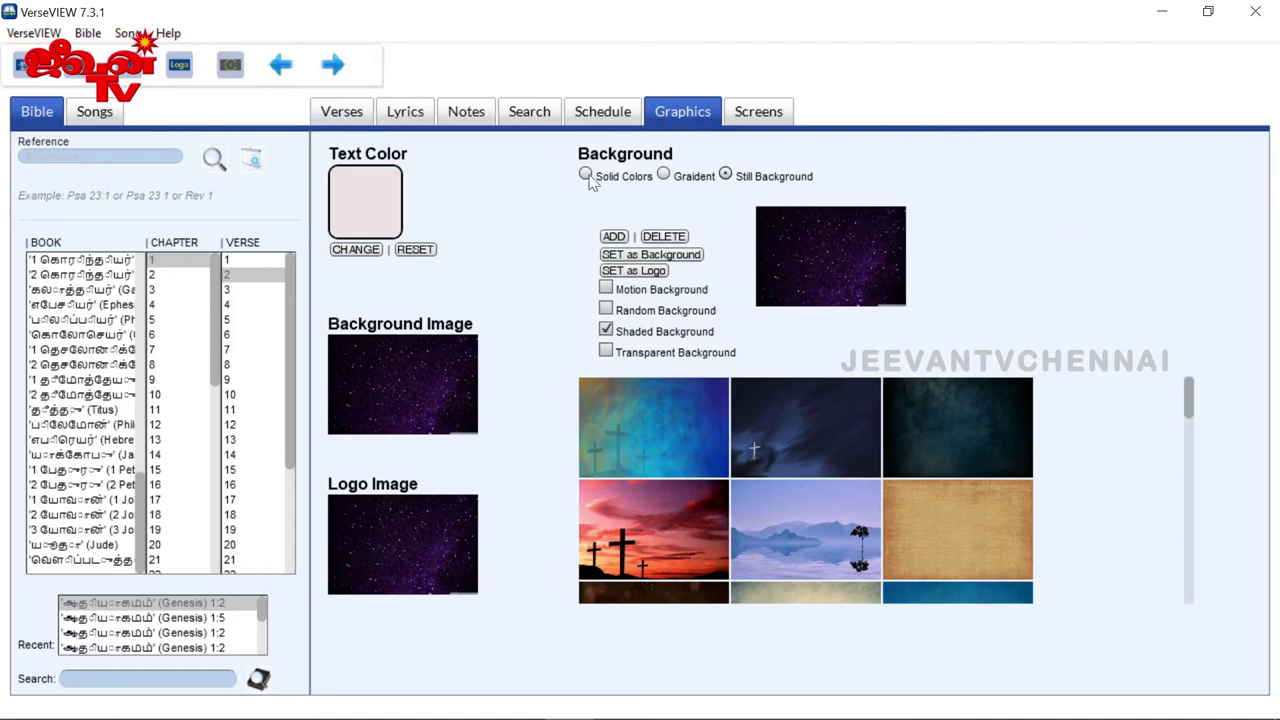
Step: Display the logo screen and close it, and present Genesis 1:4 from the verse list
{"action": "left_click", "coordinate": [180, 66]}
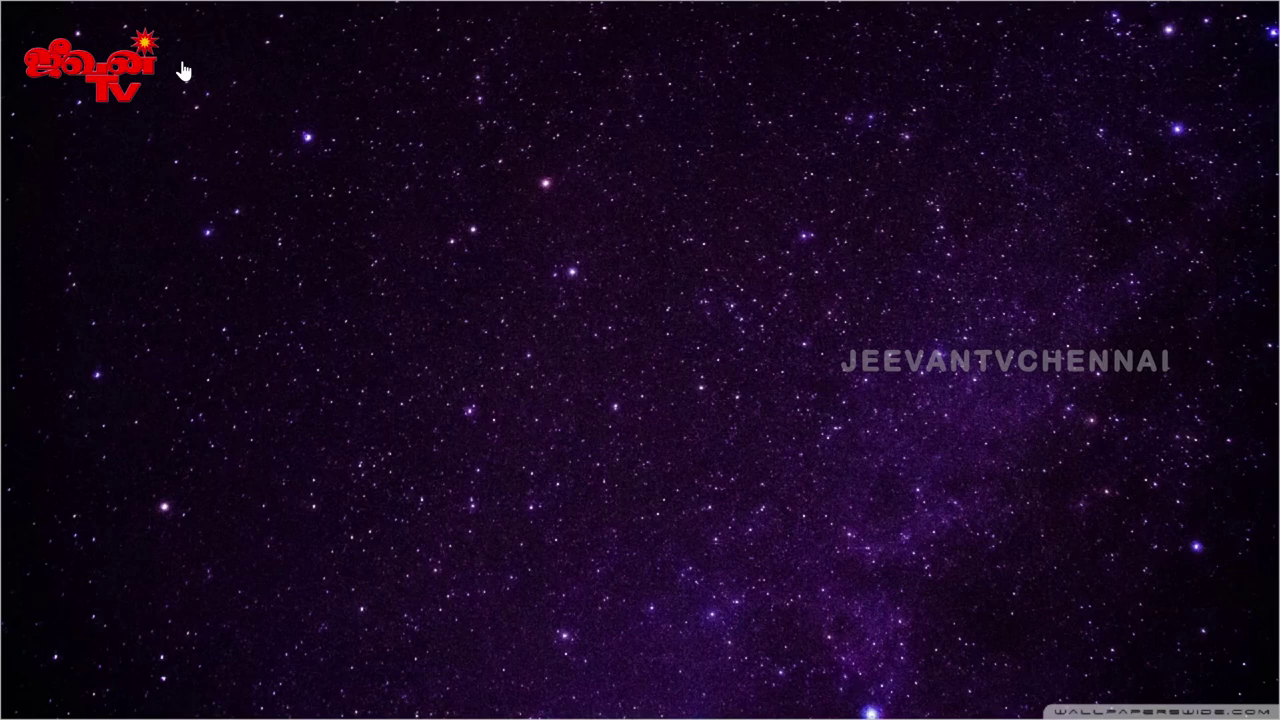
{"action": "key", "text": "Escape"}
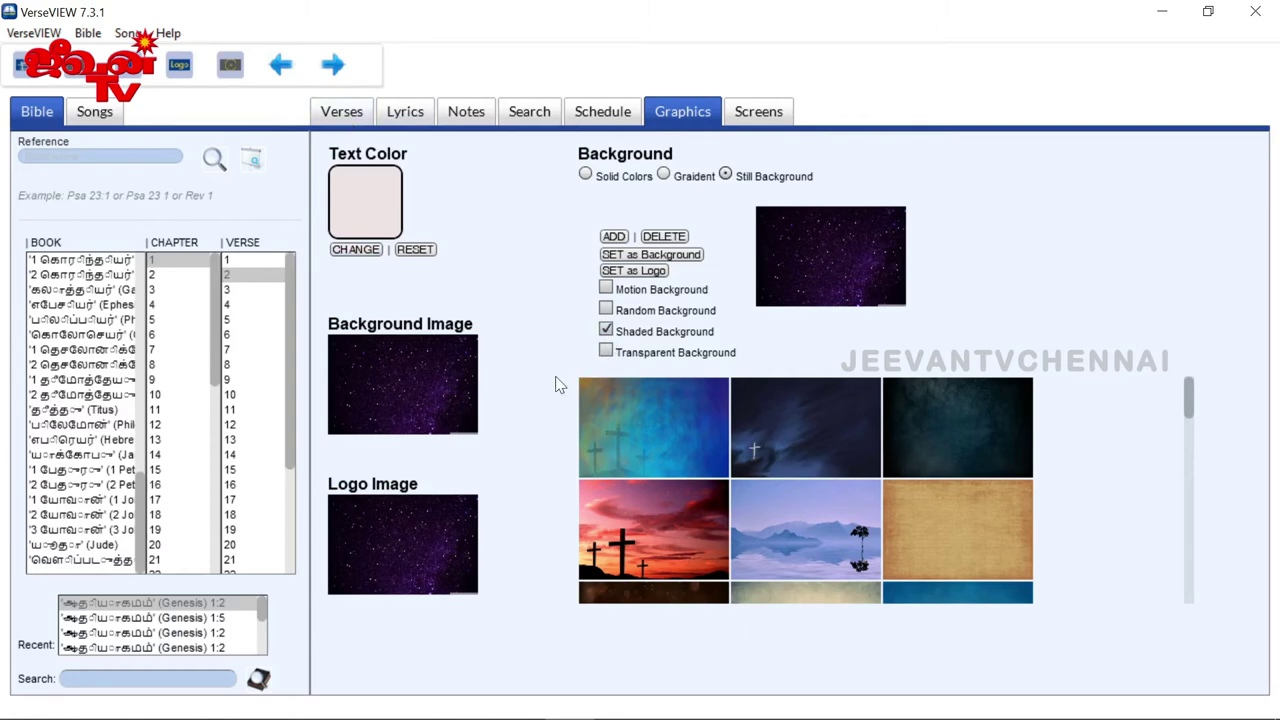
{"action": "left_click", "coordinate": [345, 110]}
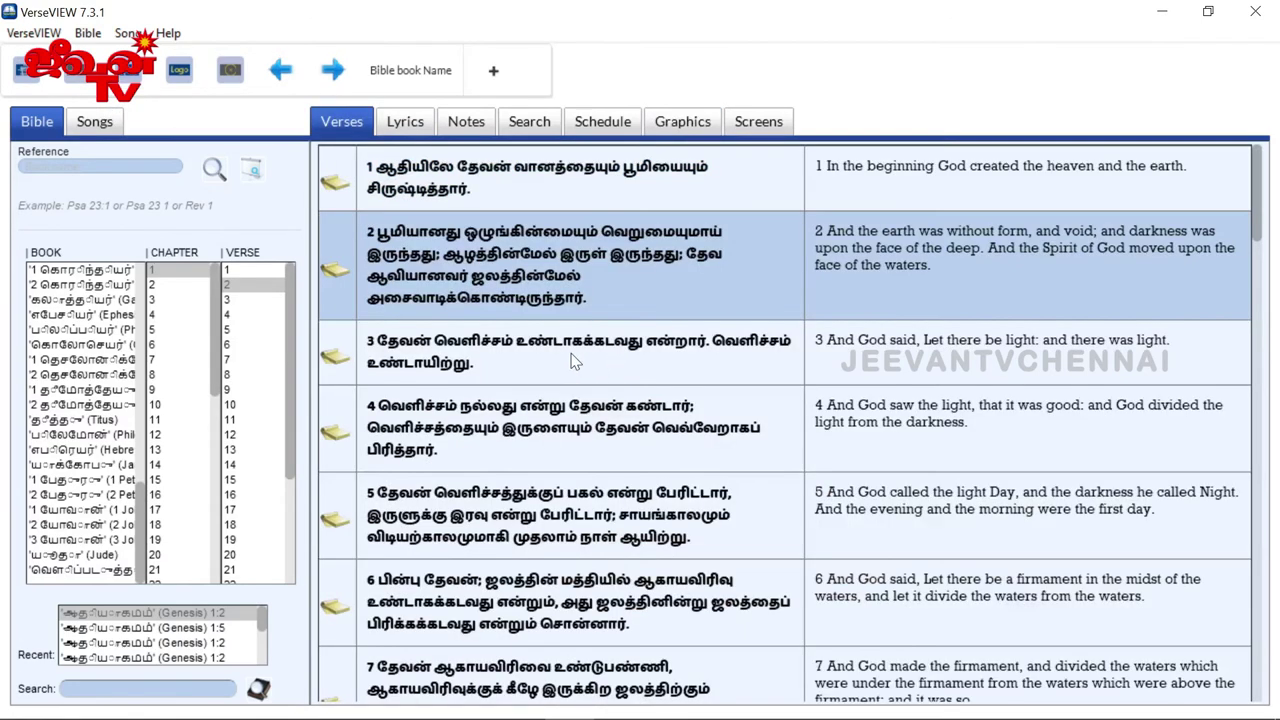
{"action": "double_click", "coordinate": [455, 427]}
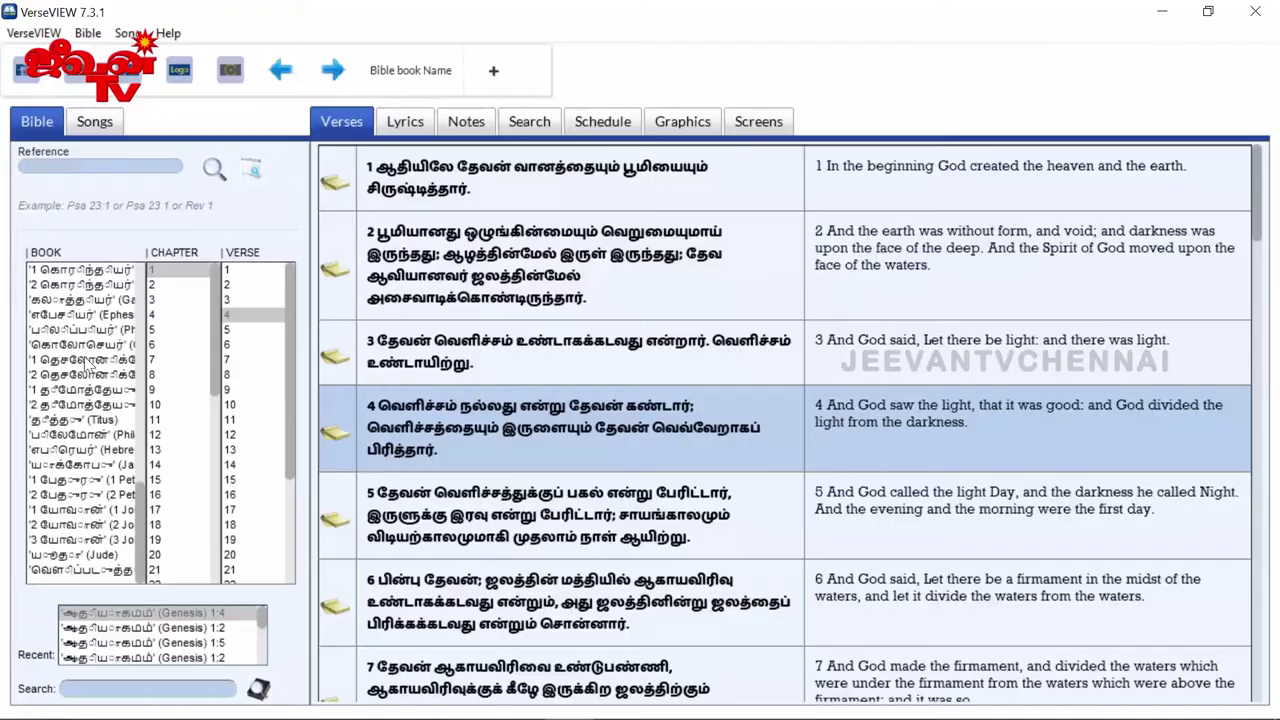
Step: Browse the opening verses of 2 Timothy, 1 Thessalonians and Ephesians
{"action": "left_click", "coordinate": [80, 406]}
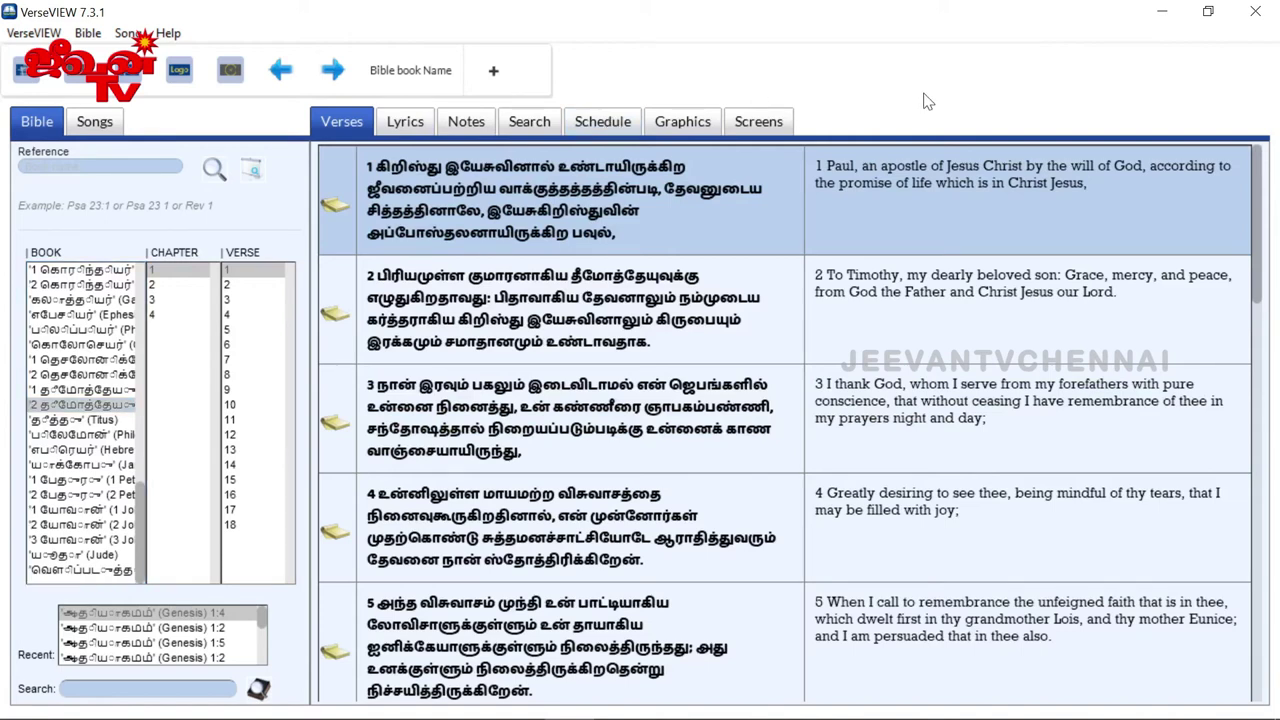
{"action": "left_click", "coordinate": [100, 360]}
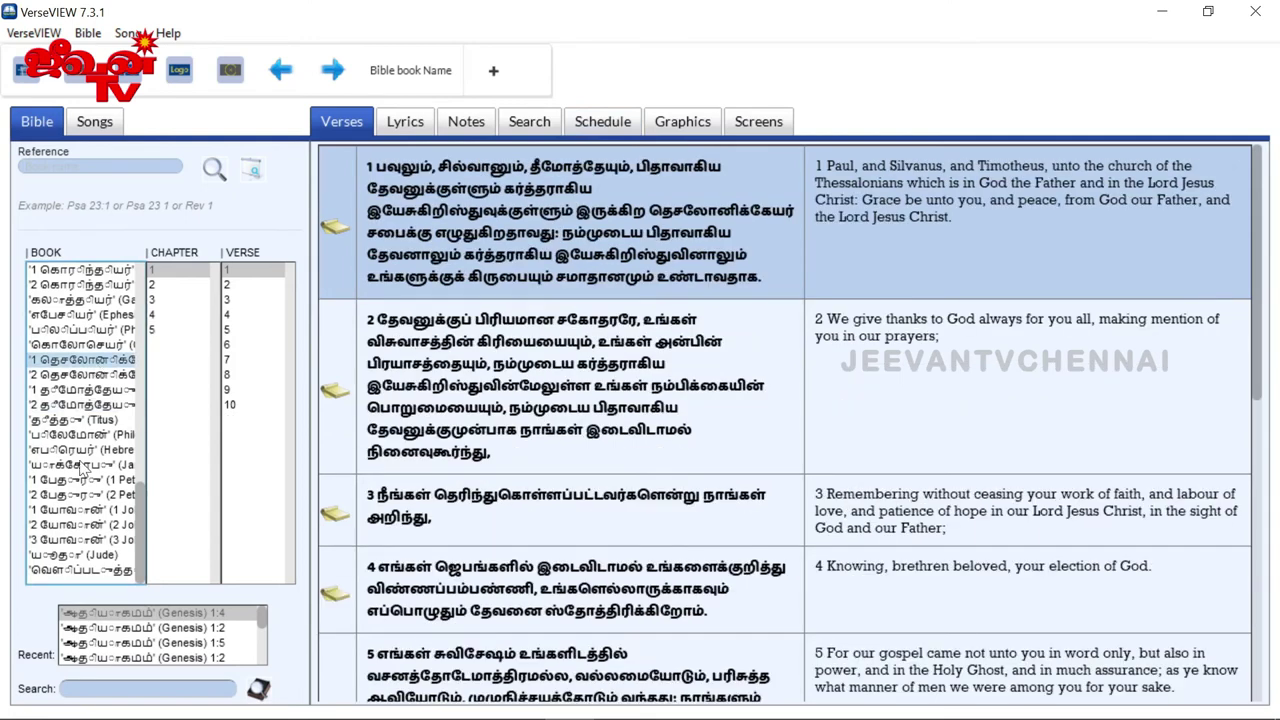
{"action": "left_click", "coordinate": [127, 316]}
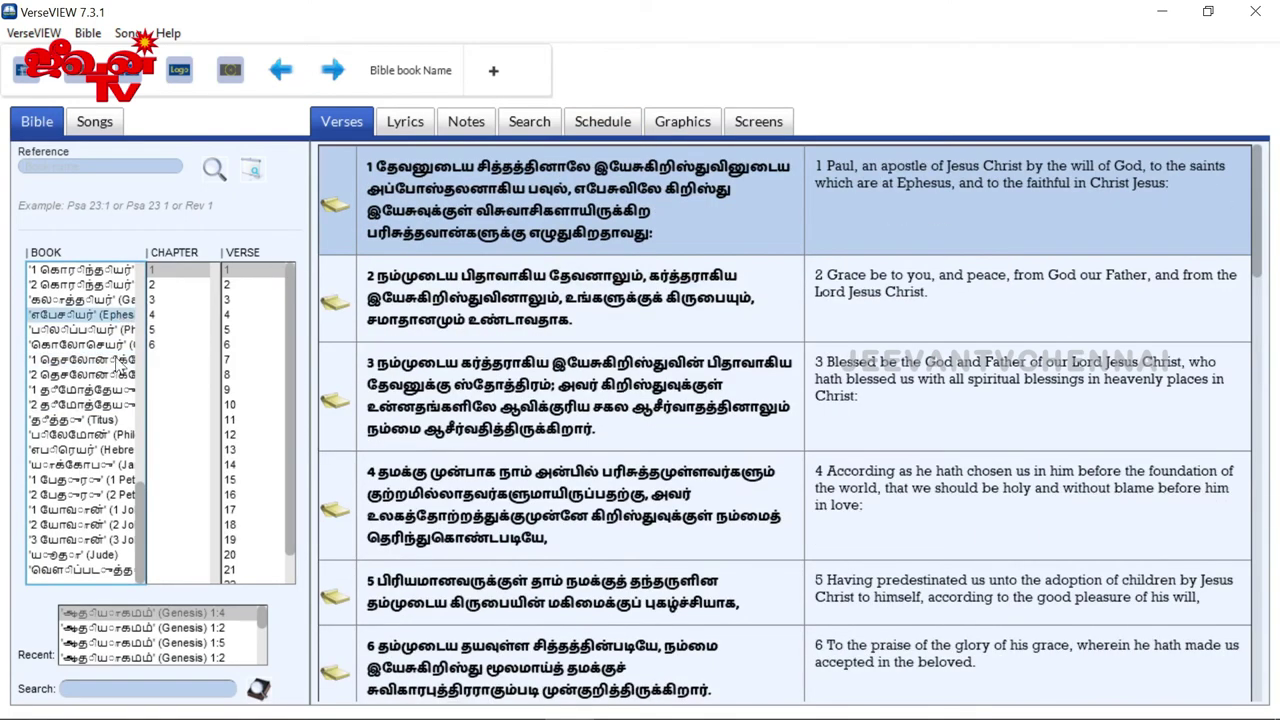
Step: Add John 15:1 to the schedule and display the schedule
{"action": "scroll", "coordinate": [115, 370], "scroll_direction": "up", "scroll_amount": 3}
{"action": "left_click", "coordinate": [98, 346]}
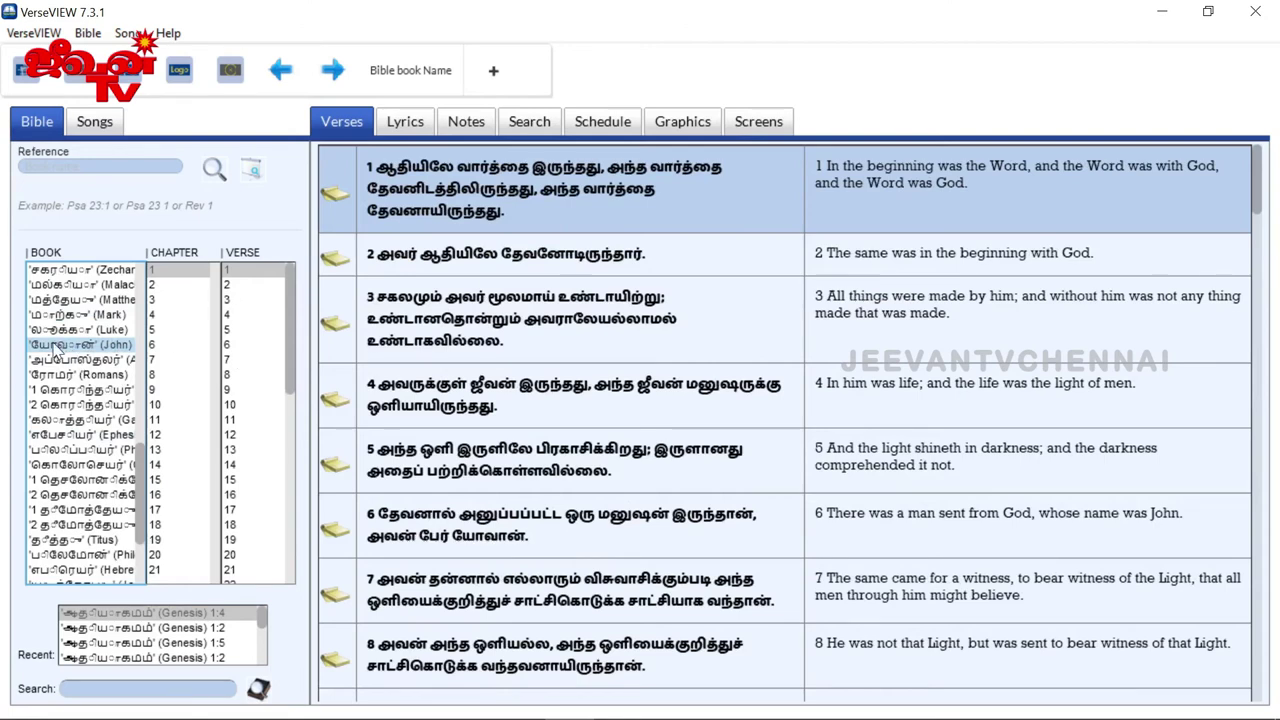
{"action": "left_click", "coordinate": [168, 480]}
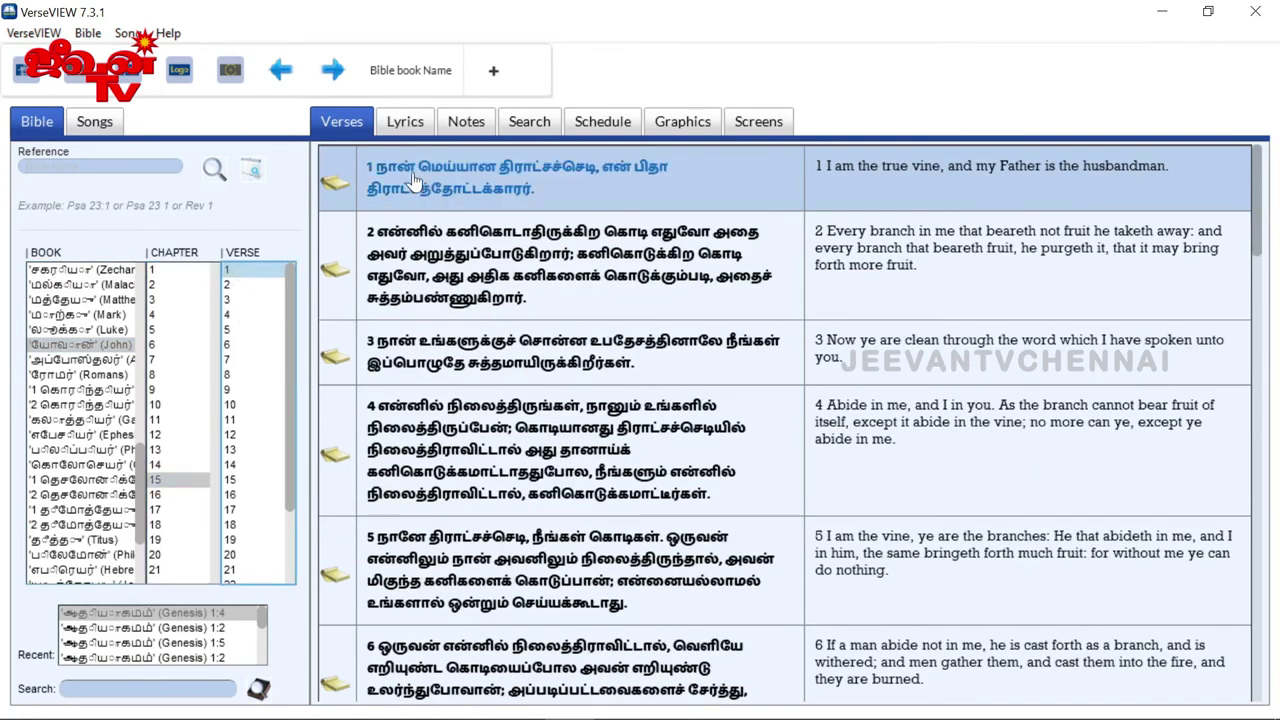
{"action": "left_click", "coordinate": [497, 75]}
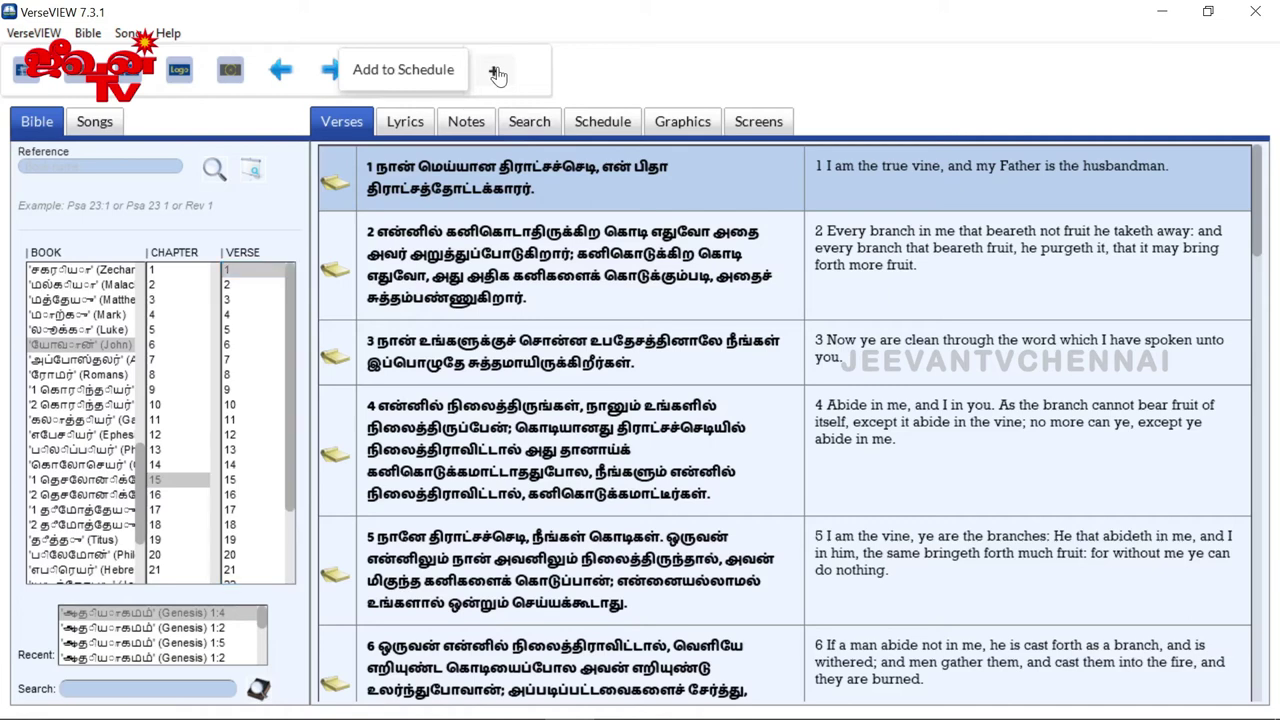
{"action": "left_click", "coordinate": [603, 121]}
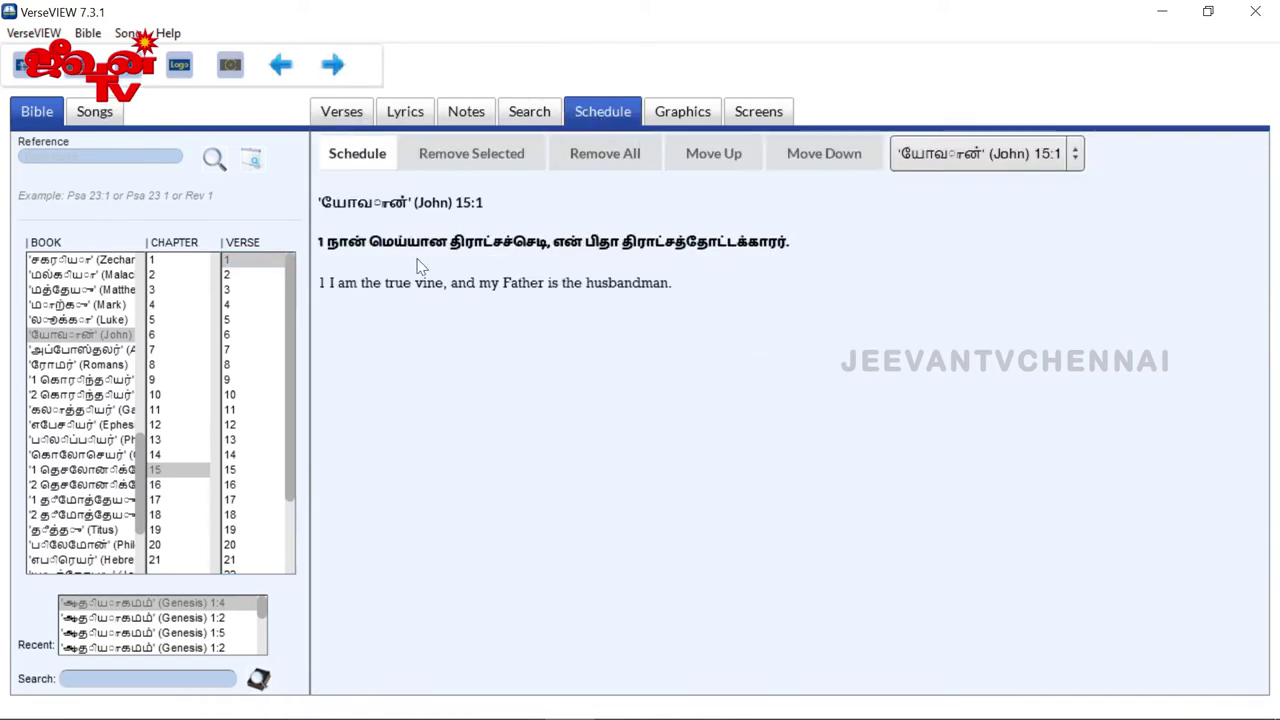
Step: Return to the verses and add Acts 1:8 to the schedule
{"action": "left_click", "coordinate": [333, 115]}
{"action": "left_click", "coordinate": [68, 362]}
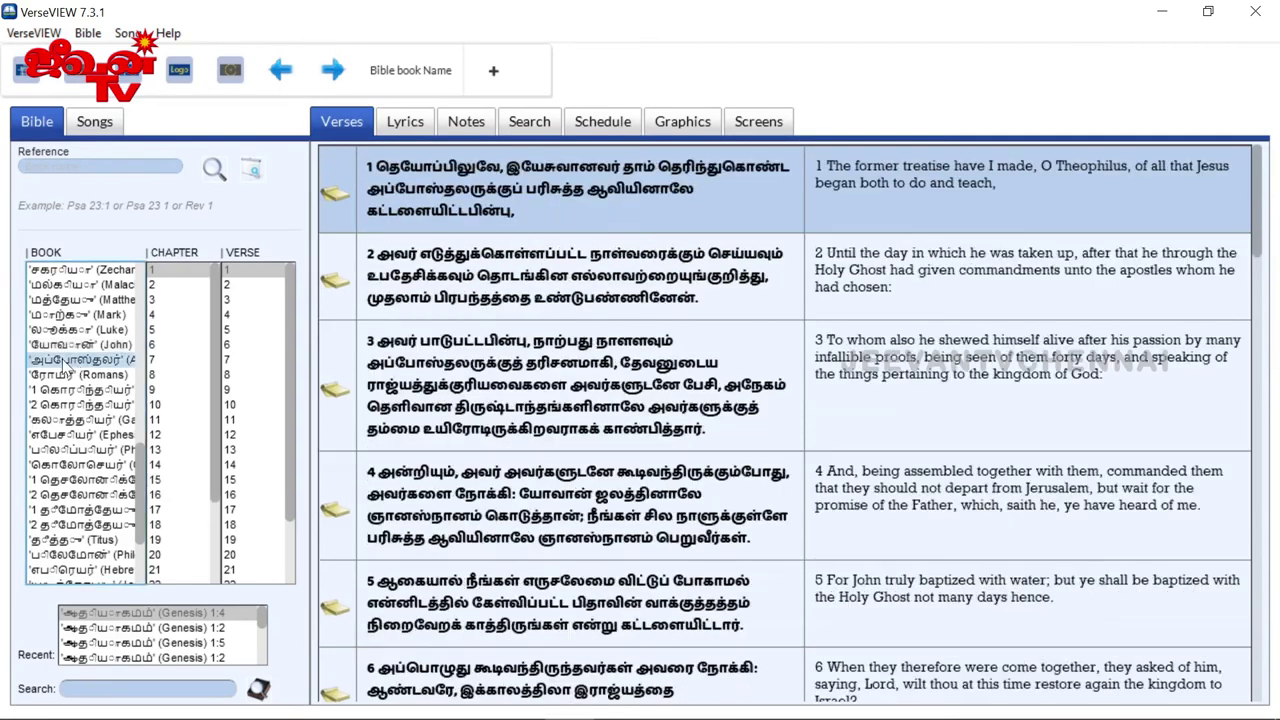
{"action": "left_click", "coordinate": [157, 272]}
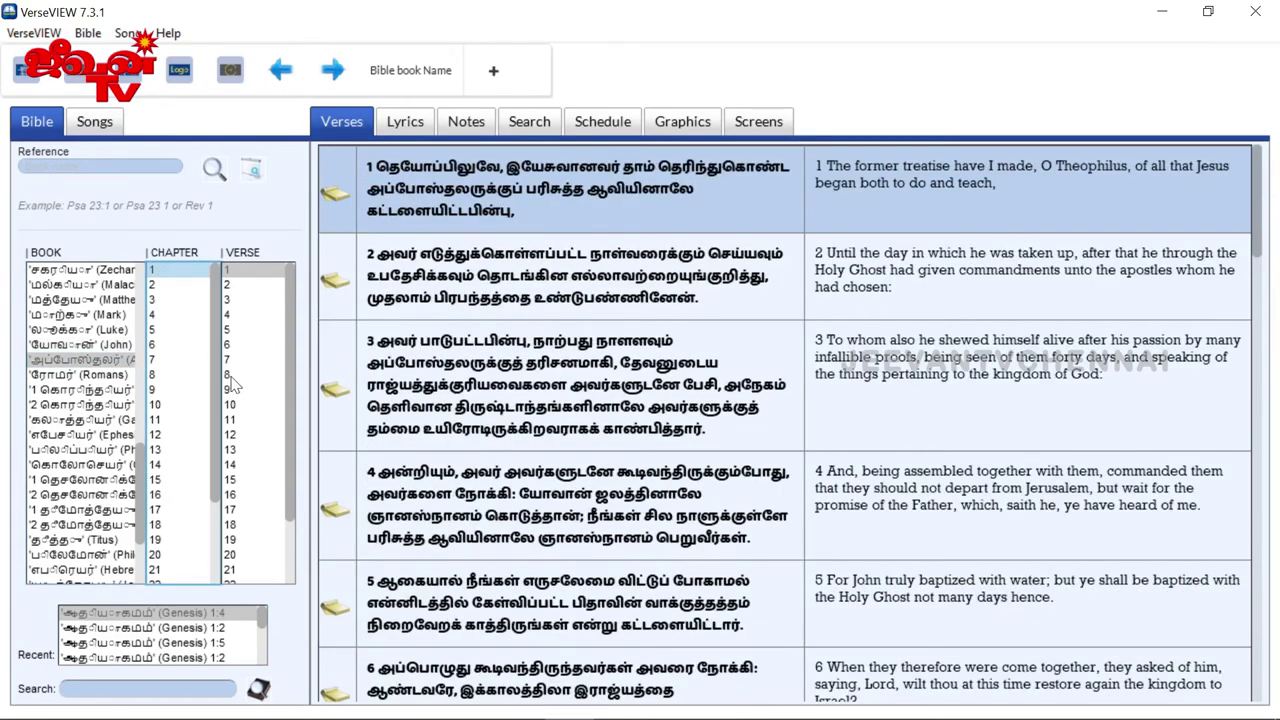
{"action": "left_click", "coordinate": [229, 376]}
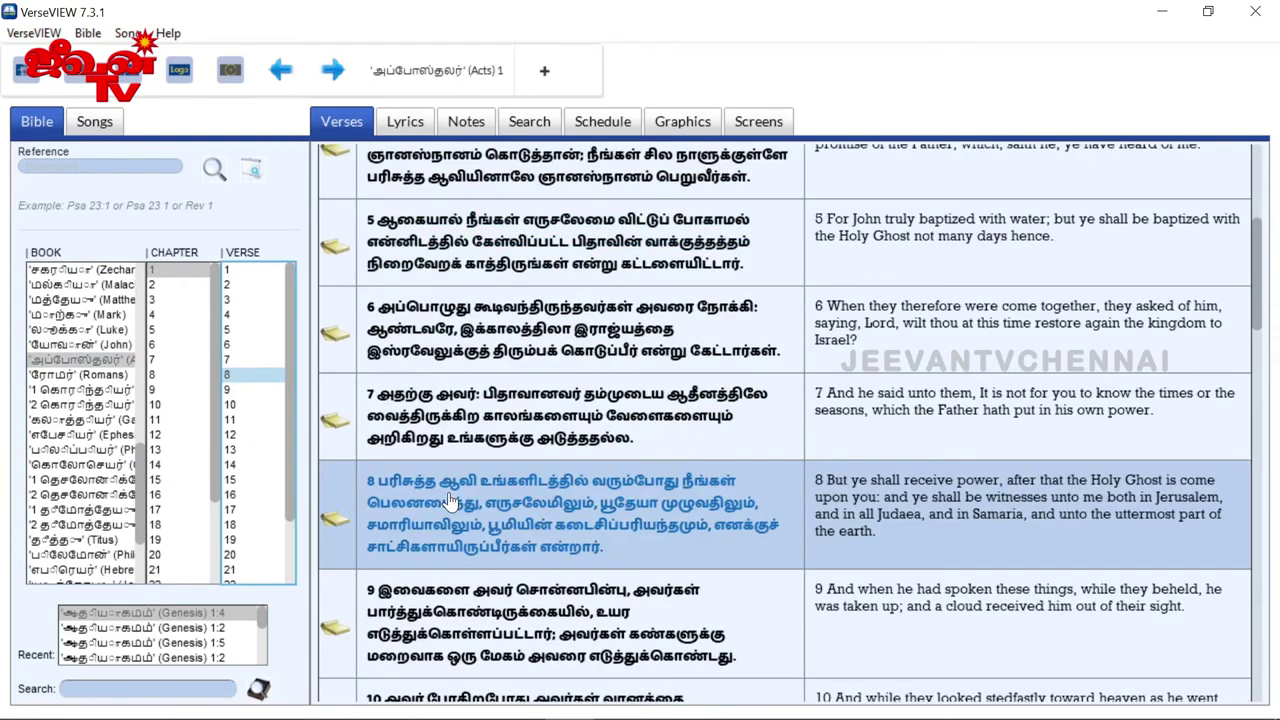
{"action": "scroll", "coordinate": [450, 500], "scroll_direction": "down", "scroll_amount": 1}
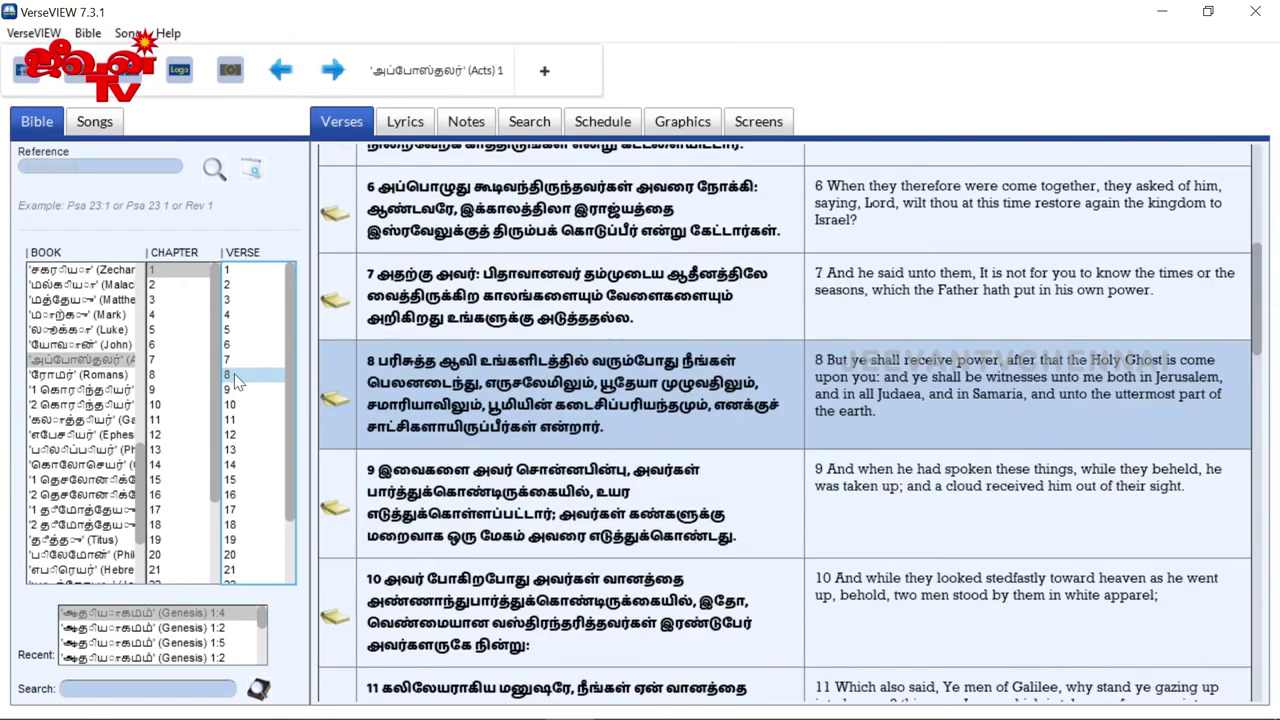
{"action": "left_click", "coordinate": [547, 73]}
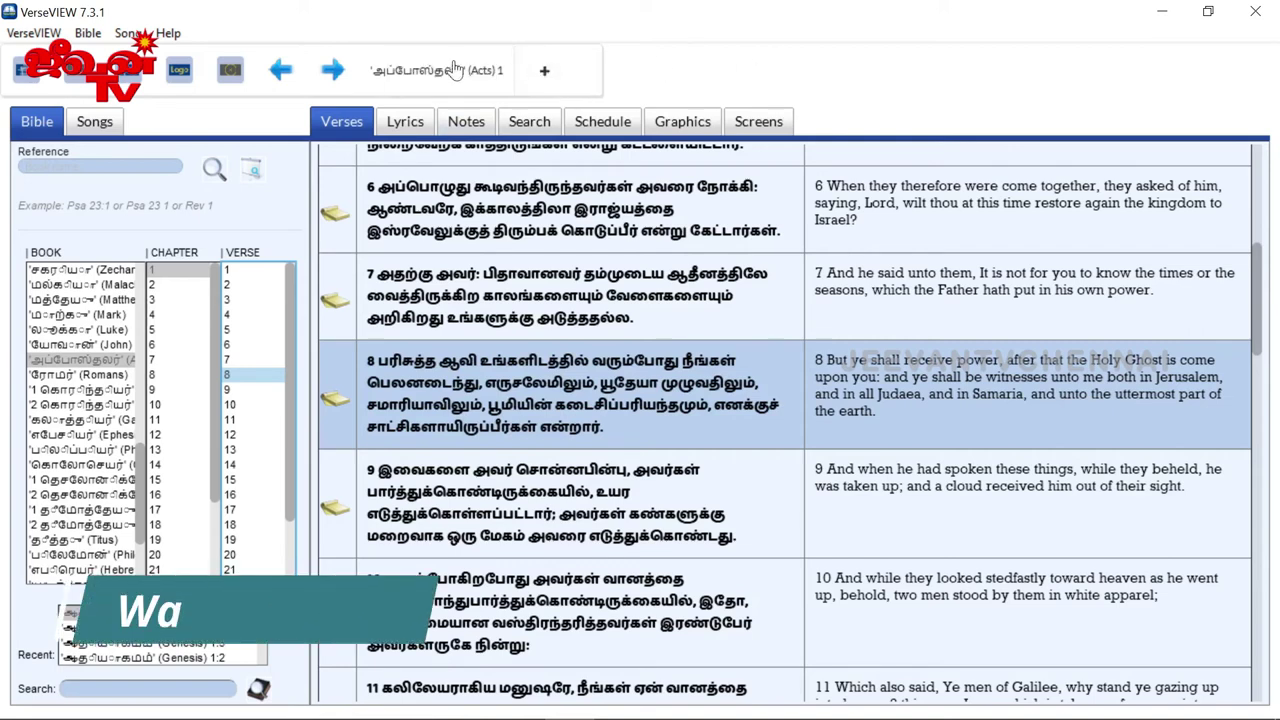
{"action": "left_click", "coordinate": [545, 75]}
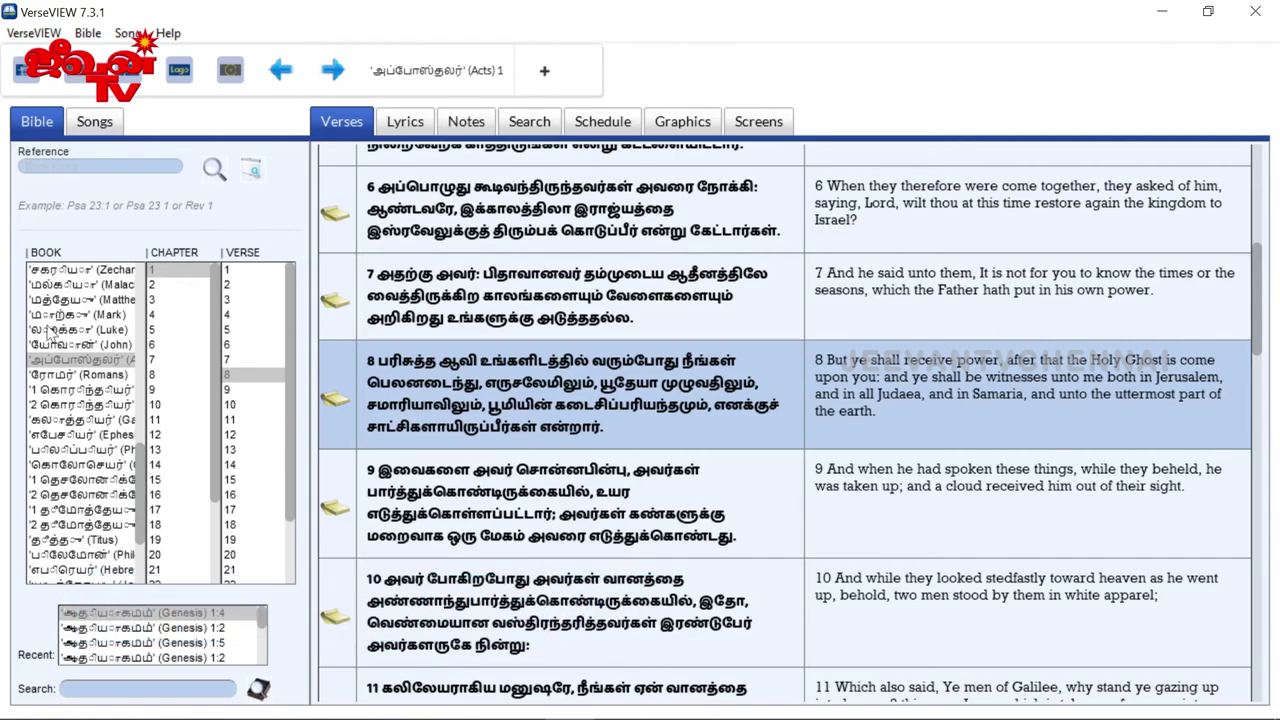
Step: Add Luke 4:4 to the schedule
{"action": "left_click", "coordinate": [52, 331]}
{"action": "left_click", "coordinate": [165, 315]}
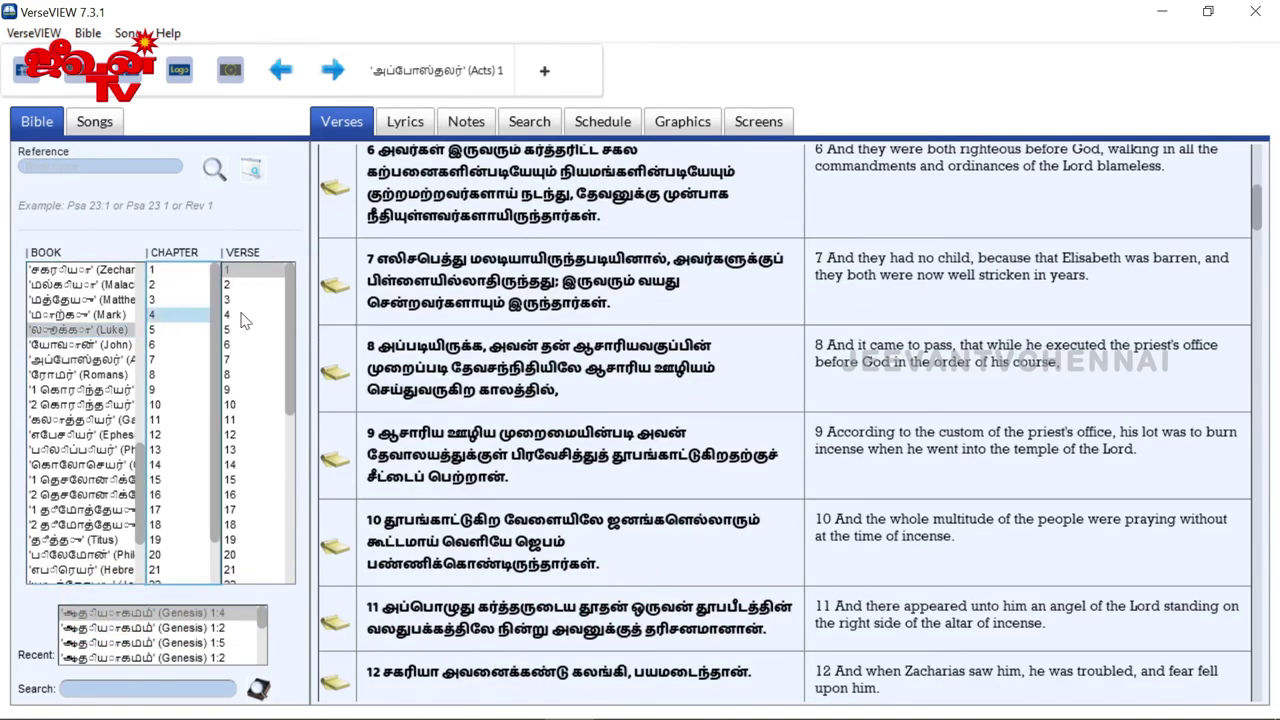
{"action": "left_click", "coordinate": [280, 315]}
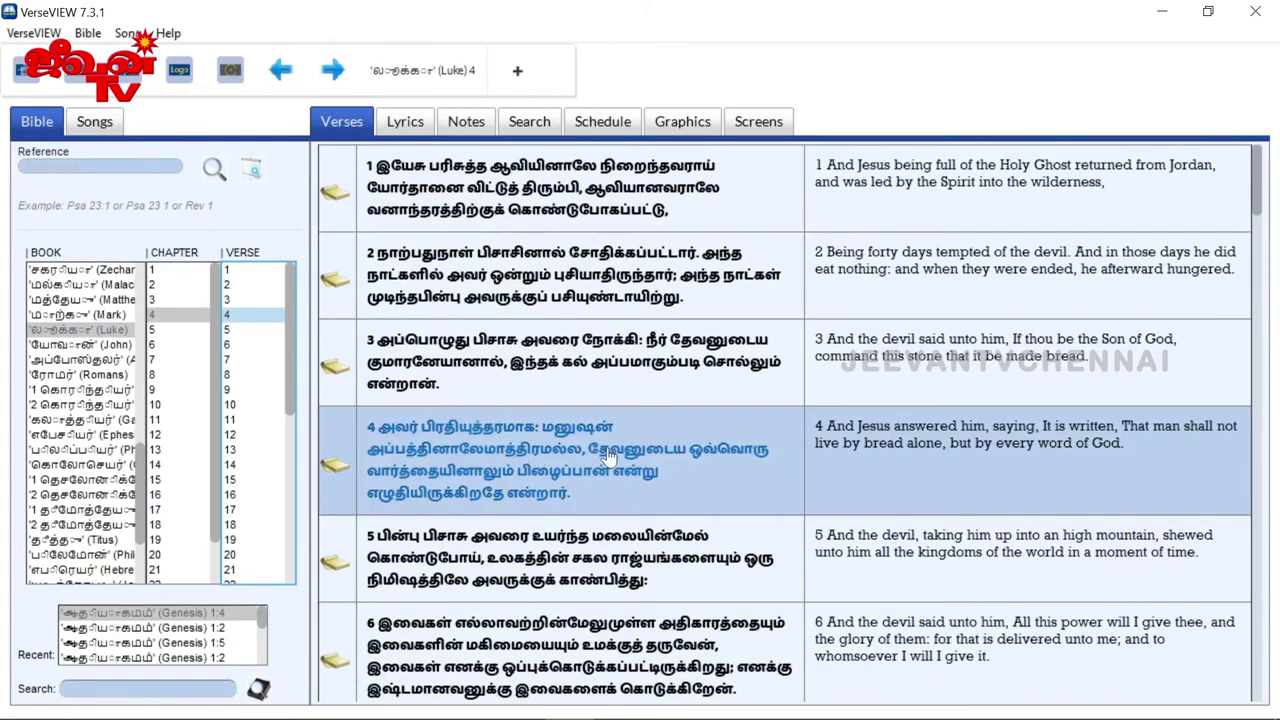
{"action": "left_click", "coordinate": [522, 77]}
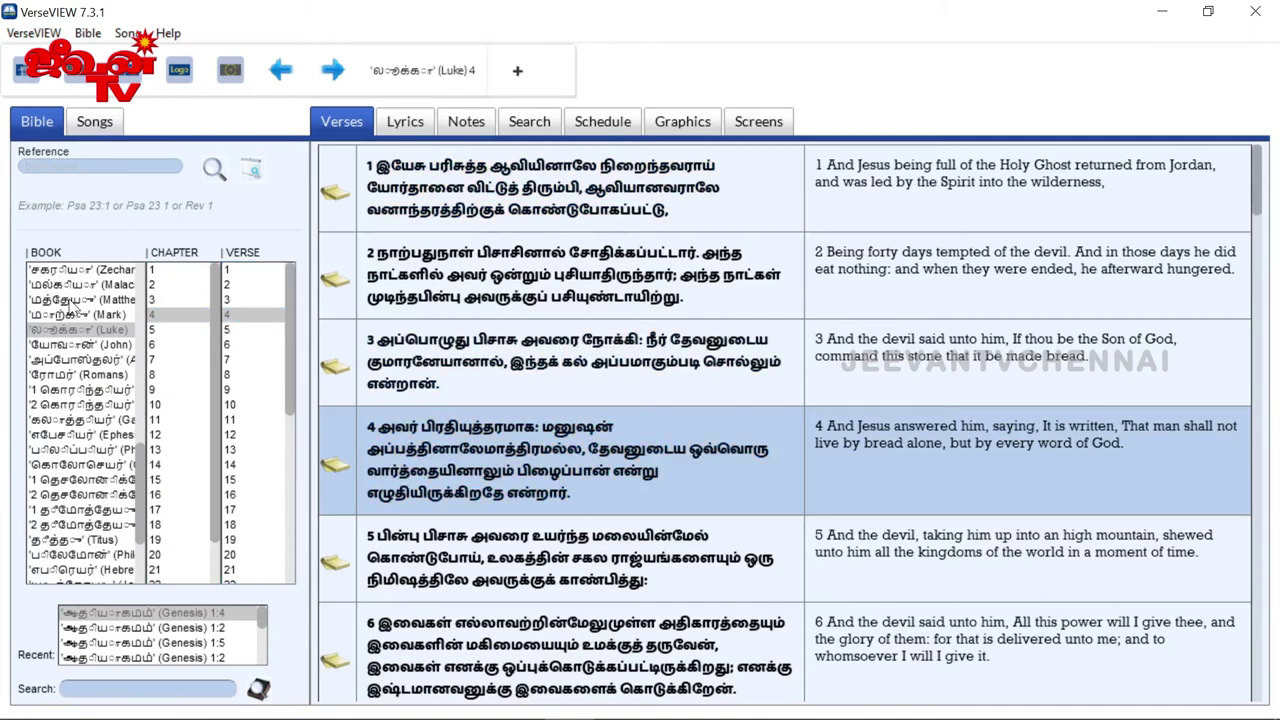
Step: Add Matthew 1:16 to the schedule and open the schedule
{"action": "left_click", "coordinate": [75, 299]}
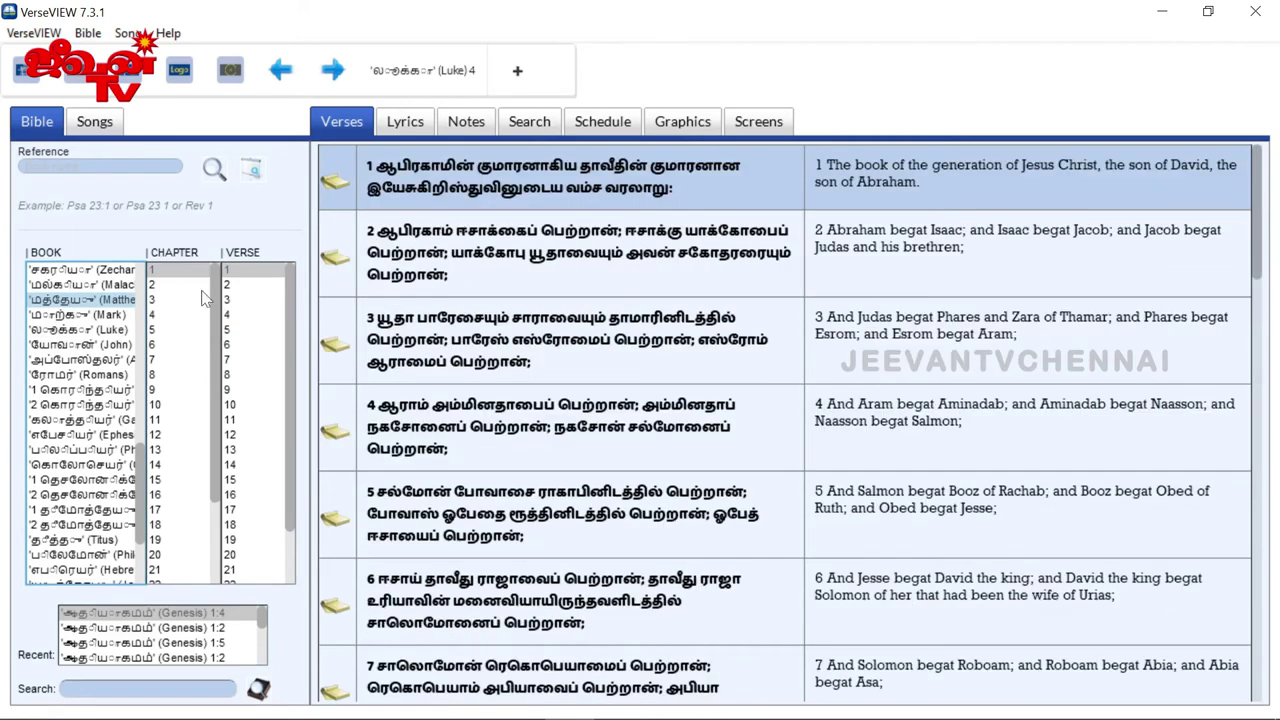
{"action": "left_click", "coordinate": [168, 272]}
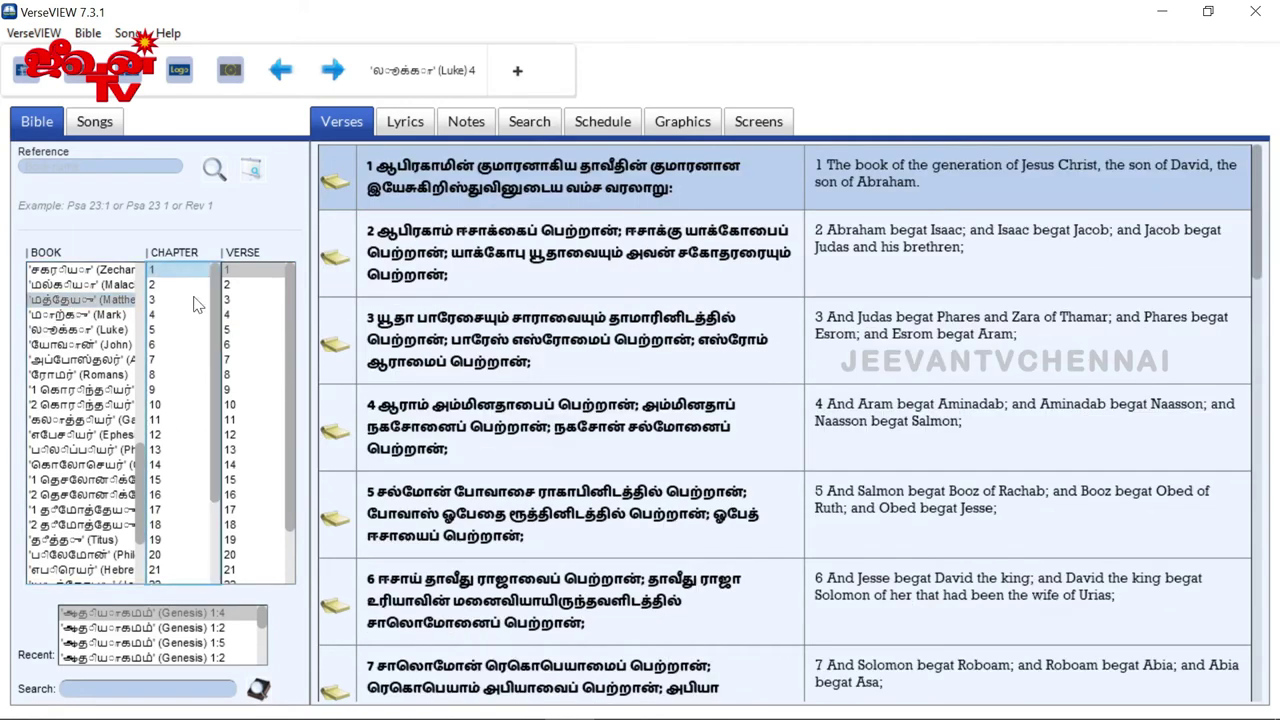
{"action": "scroll", "coordinate": [250, 517], "scroll_direction": "down", "scroll_amount": 1}
{"action": "left_click", "coordinate": [250, 541]}
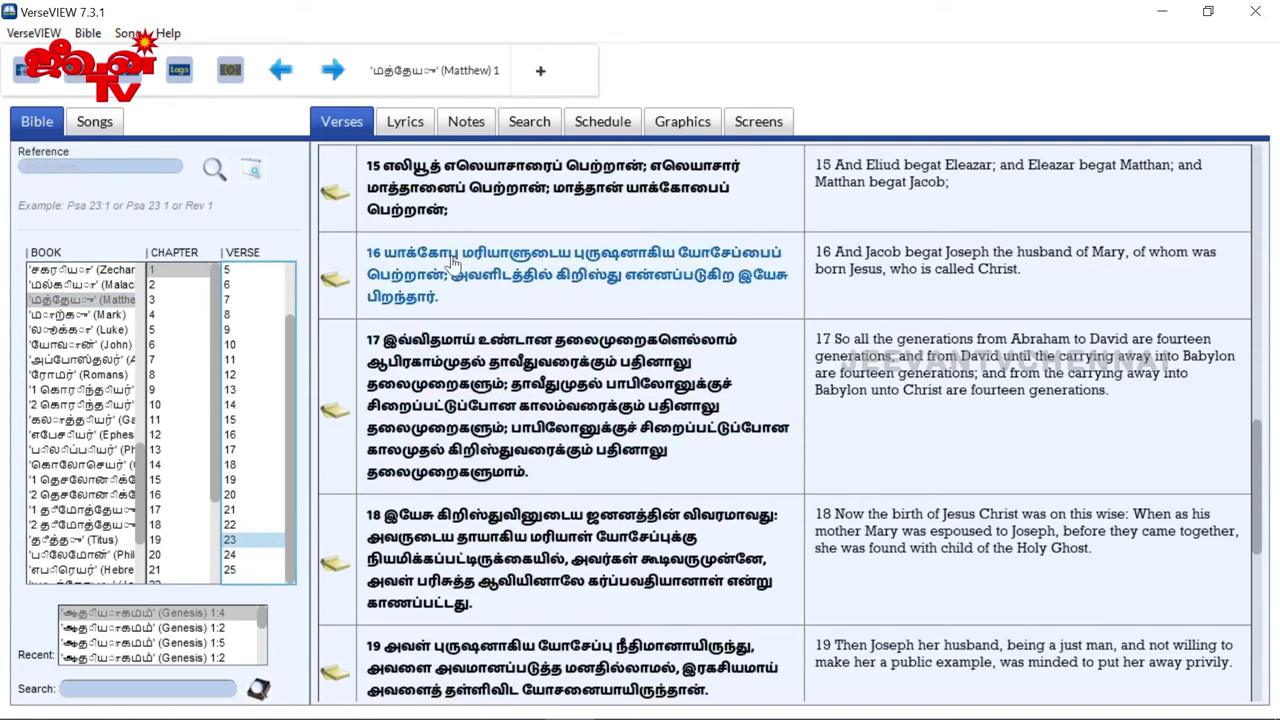
{"action": "left_click", "coordinate": [232, 436]}
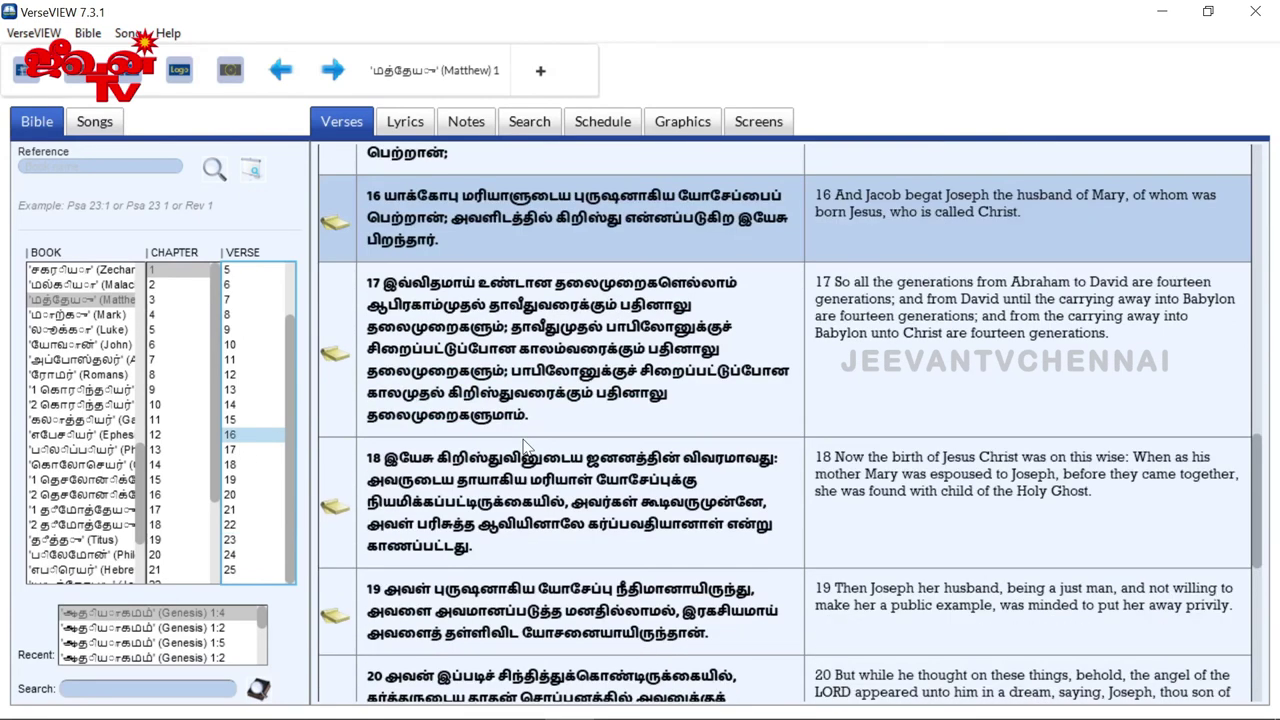
{"action": "left_click", "coordinate": [539, 74]}
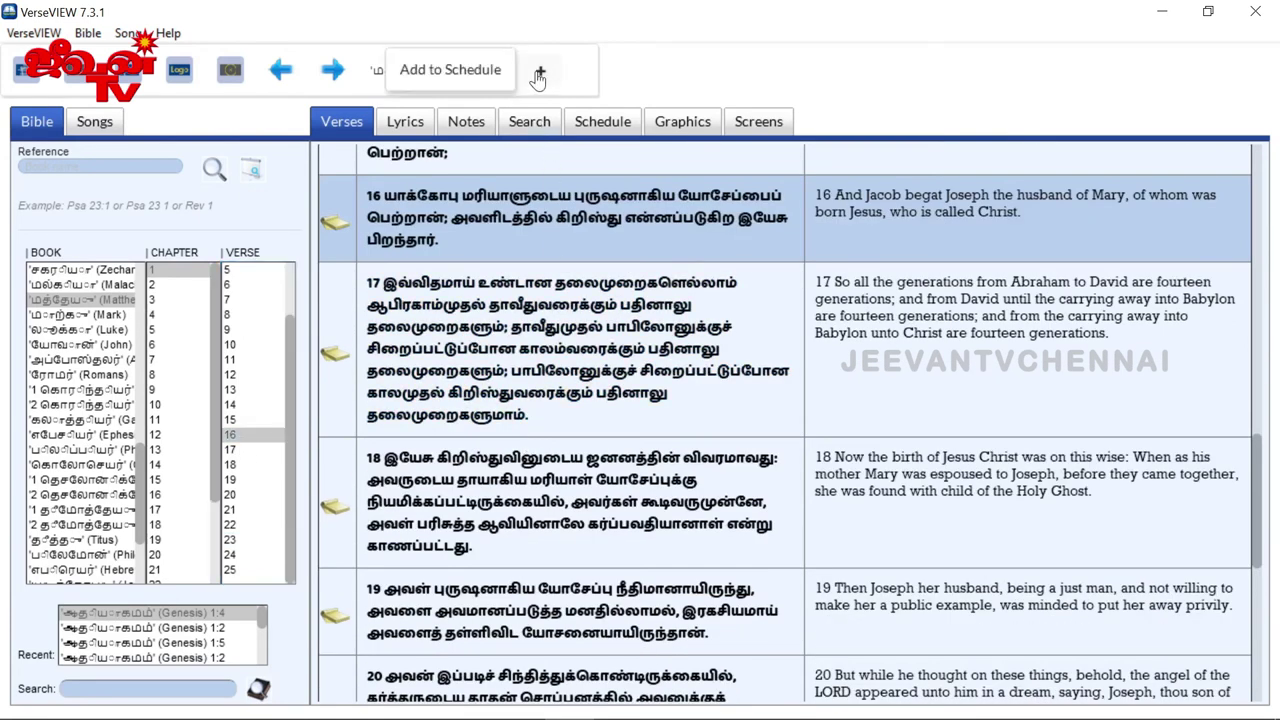
{"action": "left_click", "coordinate": [539, 76]}
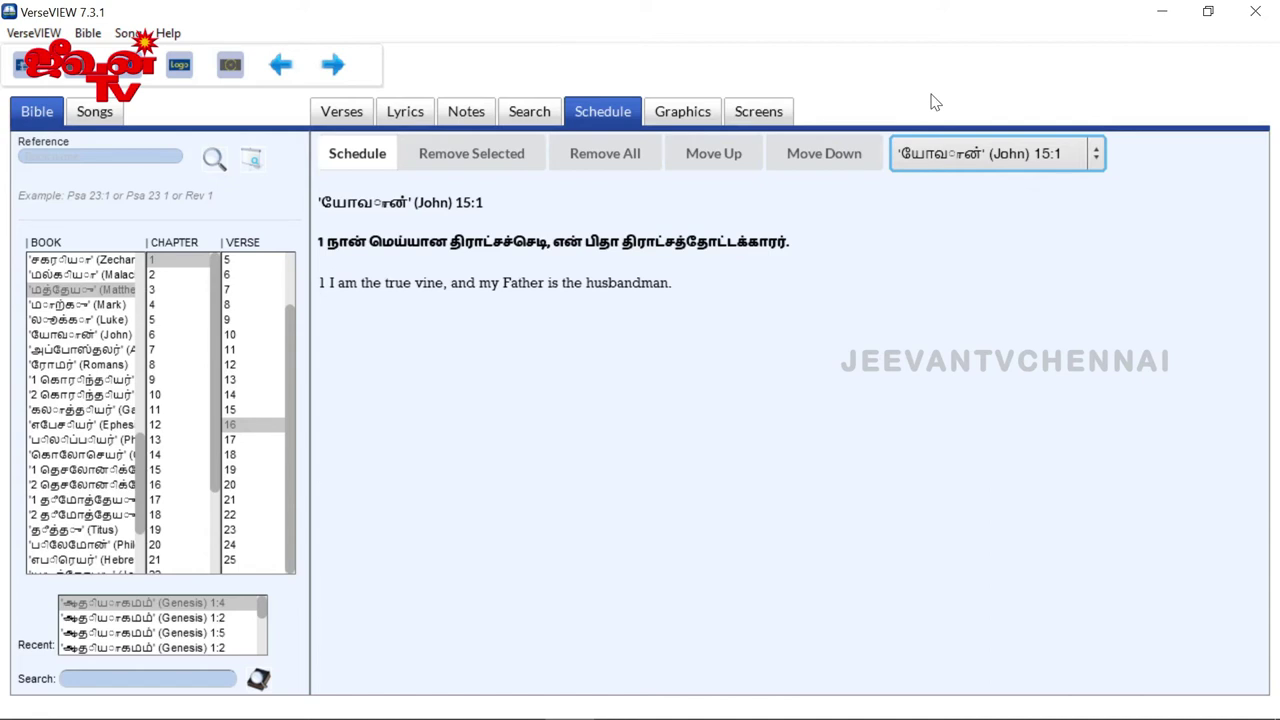
Step: Select John 15:1 from the list of scheduled verses and project it on the presentation screen
{"action": "left_click", "coordinate": [597, 113]}
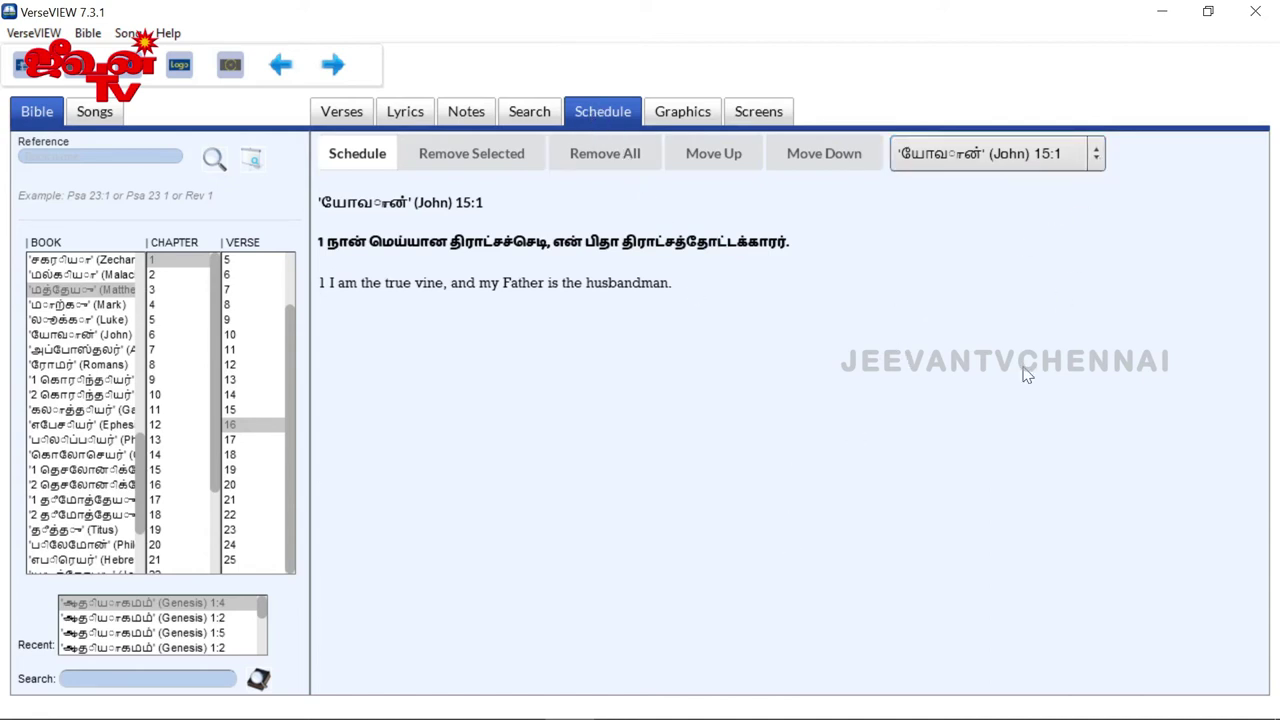
{"action": "left_click", "coordinate": [1098, 155]}
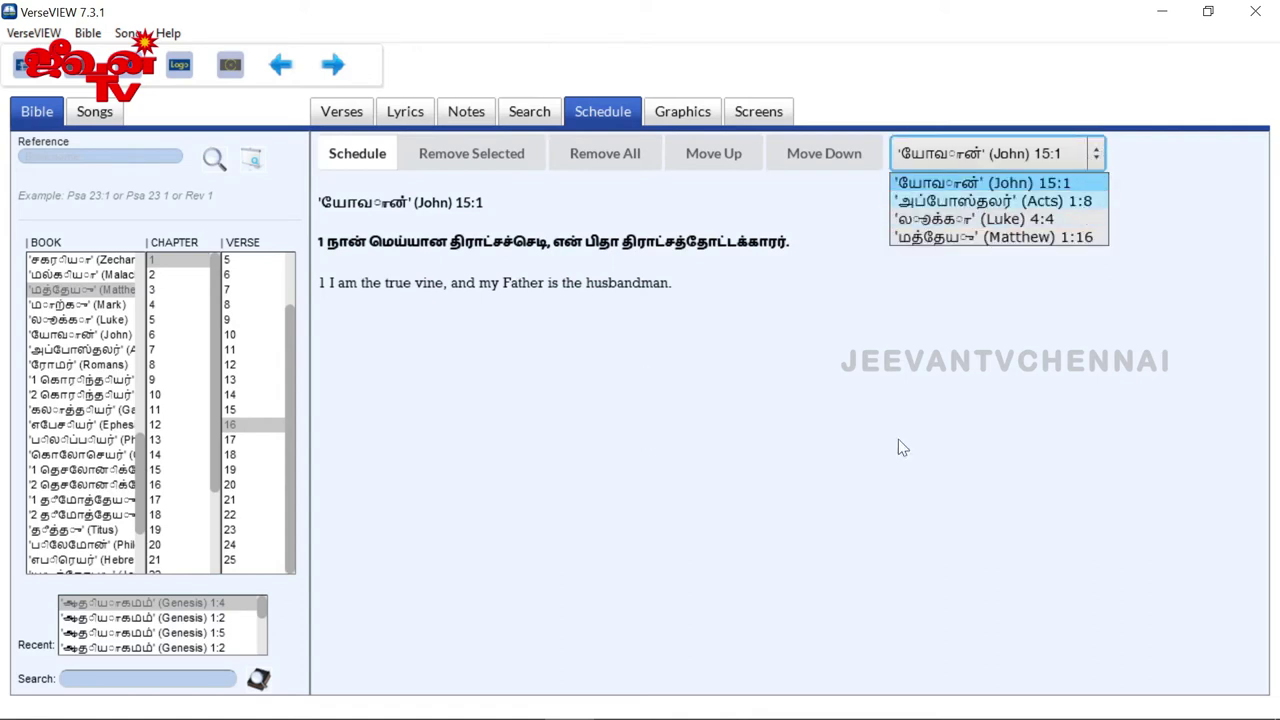
{"action": "left_click", "coordinate": [1128, 248]}
{"action": "left_click", "coordinate": [1097, 157]}
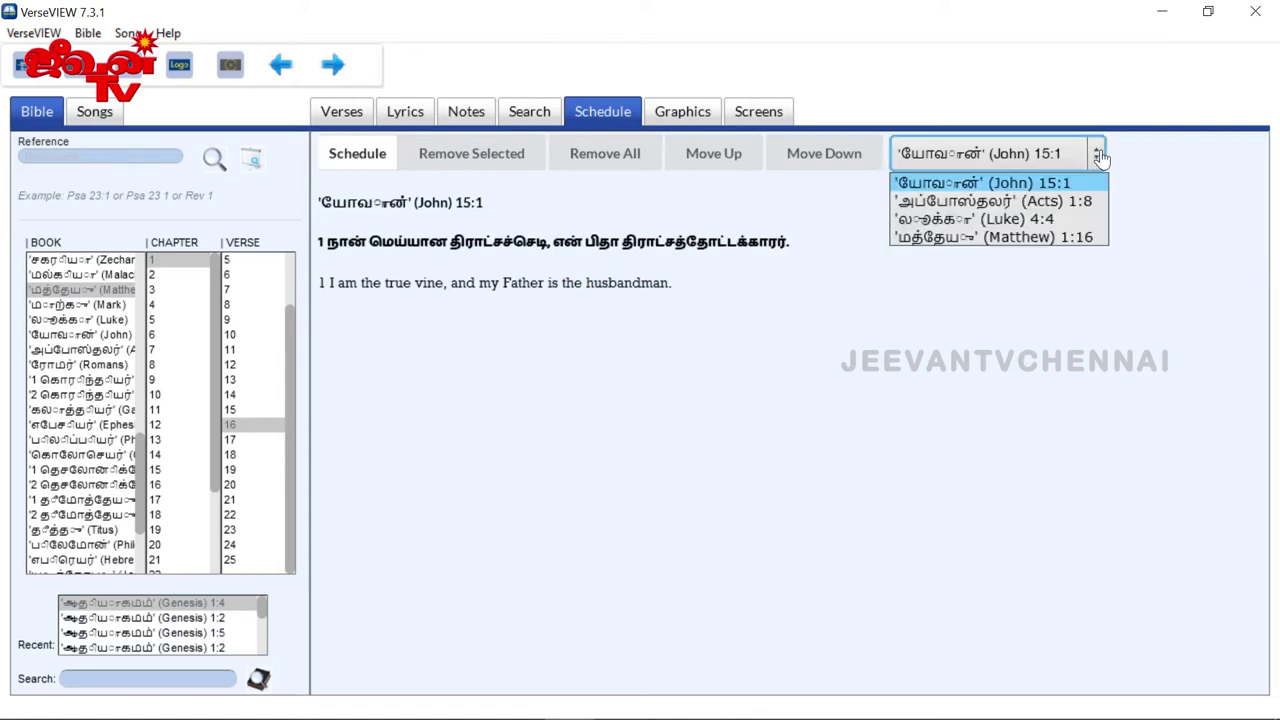
{"action": "left_click", "coordinate": [928, 183]}
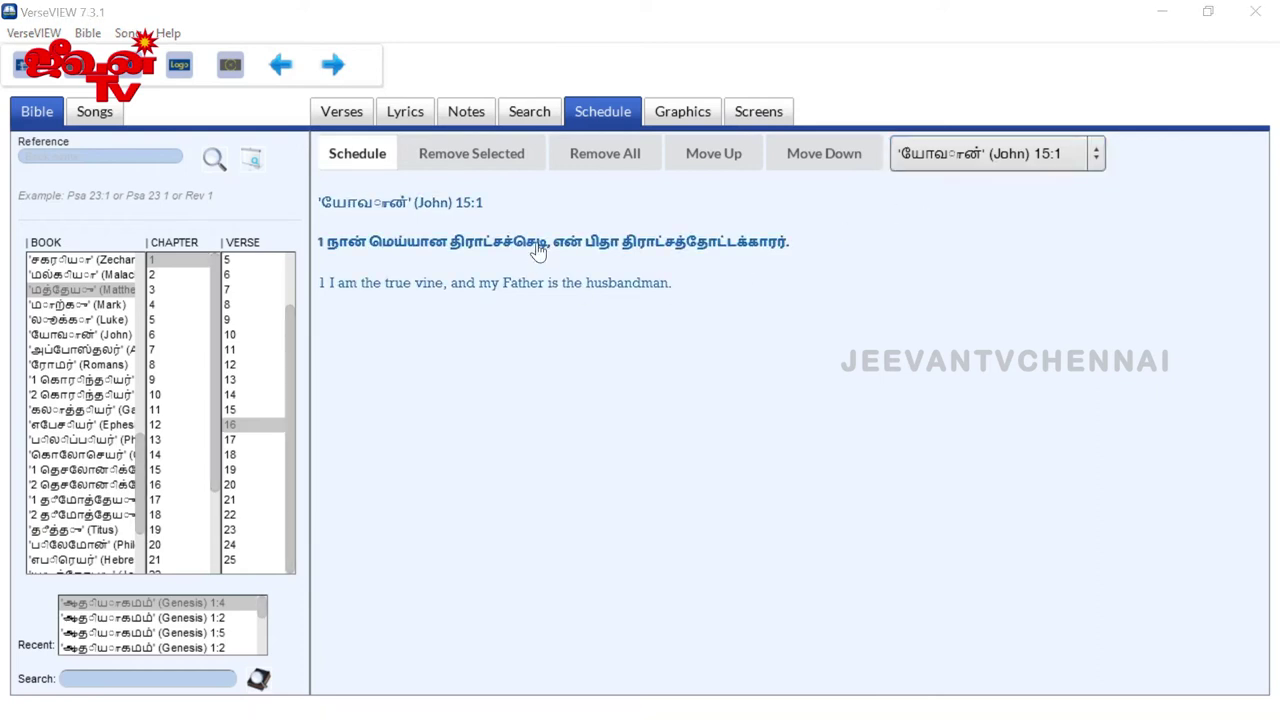
{"action": "left_click", "coordinate": [538, 250]}
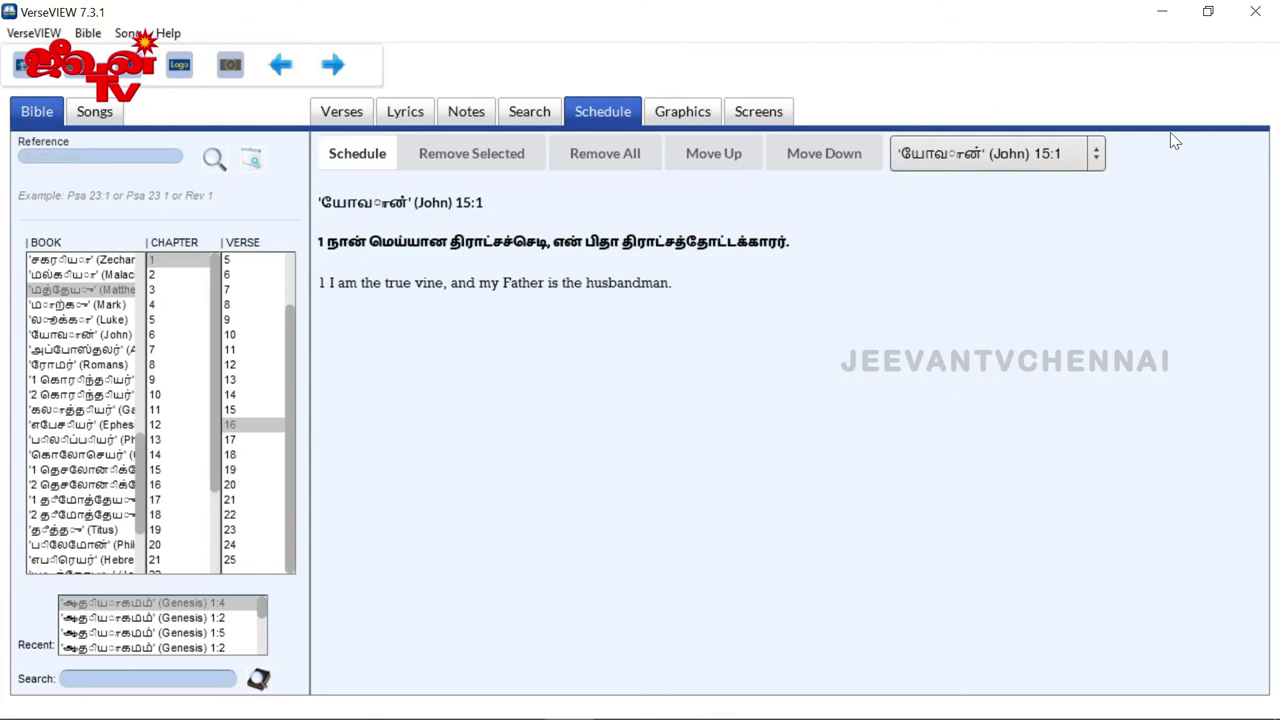
Step: Switch the schedule to Acts 1:8 and project that verse
{"action": "left_click", "coordinate": [1095, 155]}
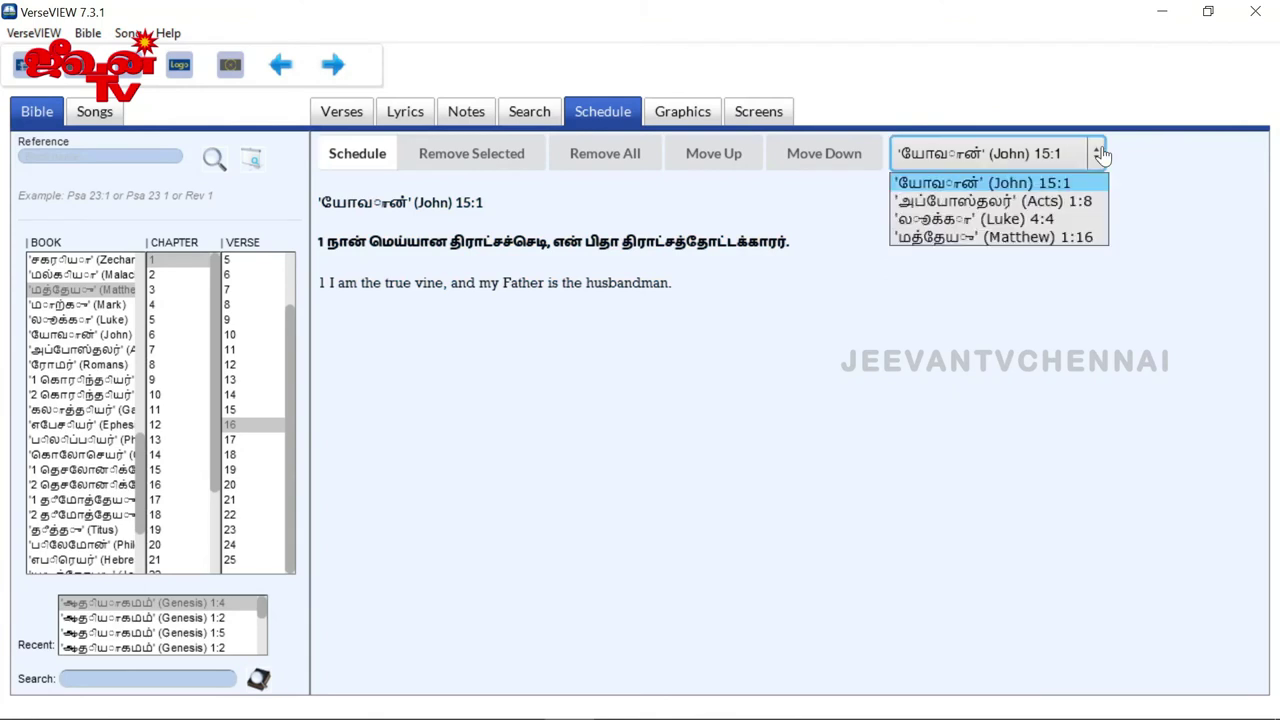
{"action": "left_click", "coordinate": [1083, 202]}
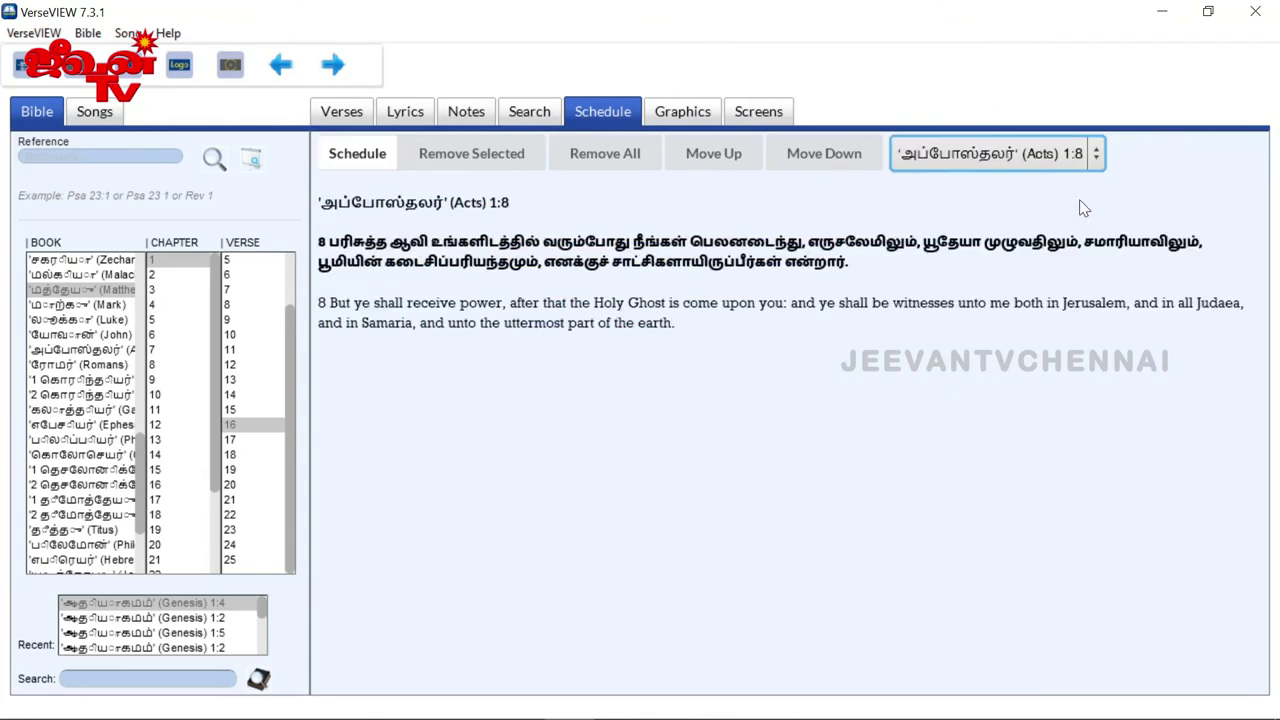
{"action": "left_click", "coordinate": [487, 248]}
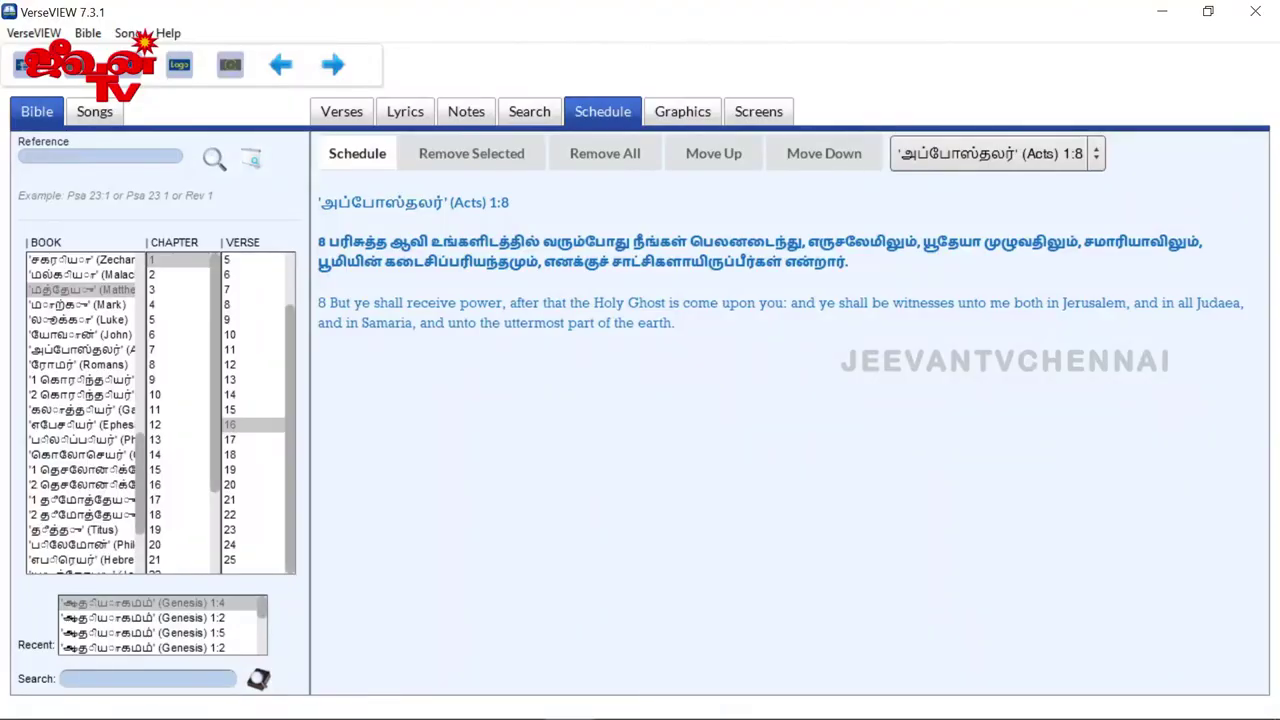
Step: Project Luke 4:4 from the schedule and step back and forth through its neighbouring verses
{"action": "left_click", "coordinate": [1071, 157]}
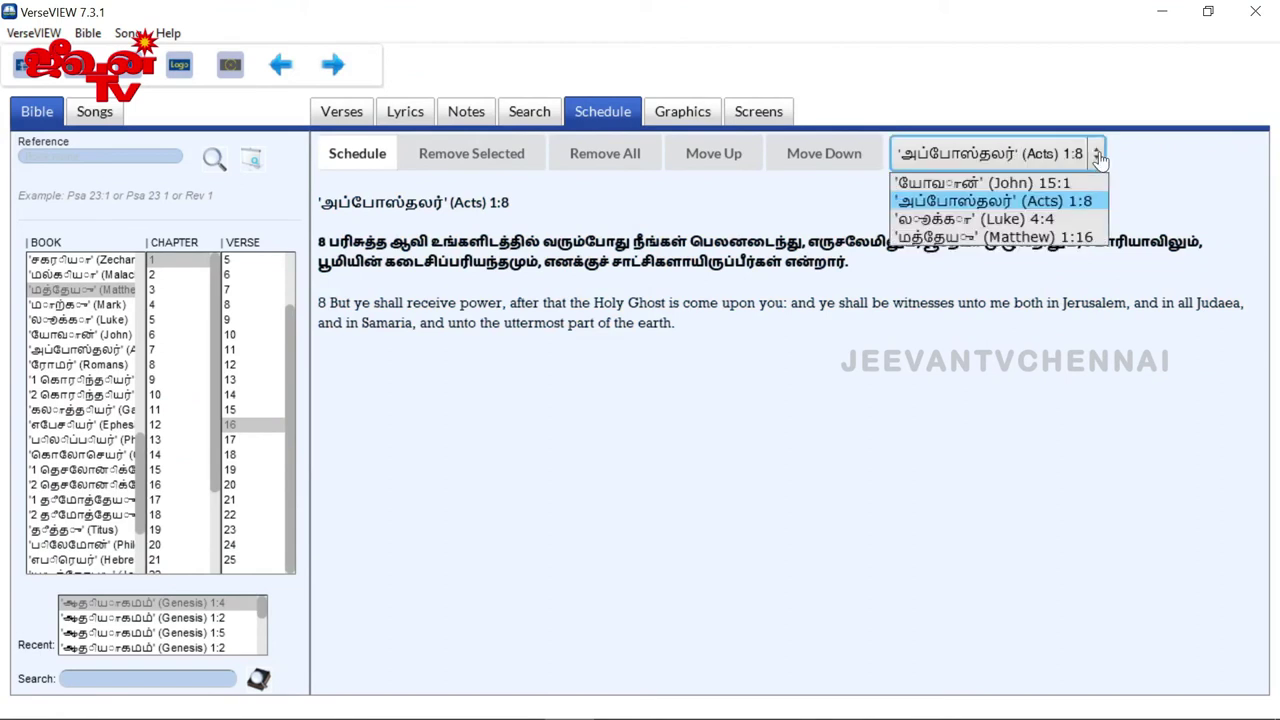
{"action": "left_click", "coordinate": [1027, 220]}
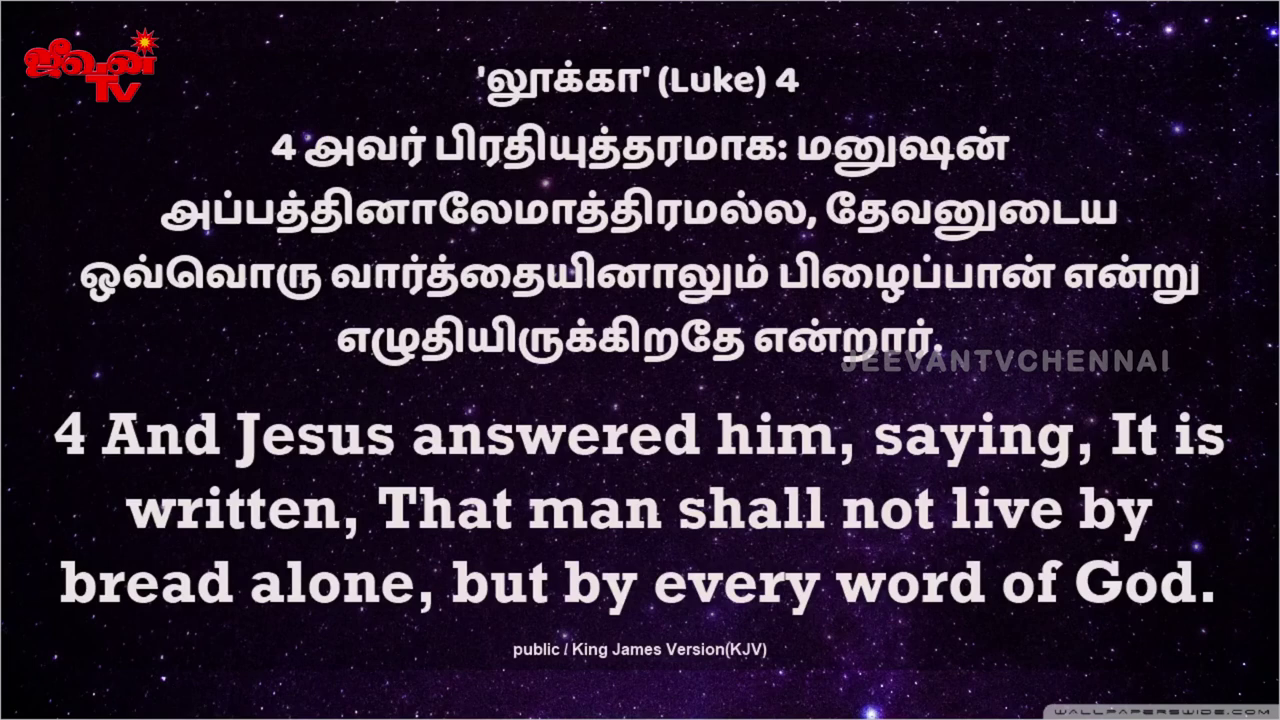
{"action": "key", "text": "Down"}
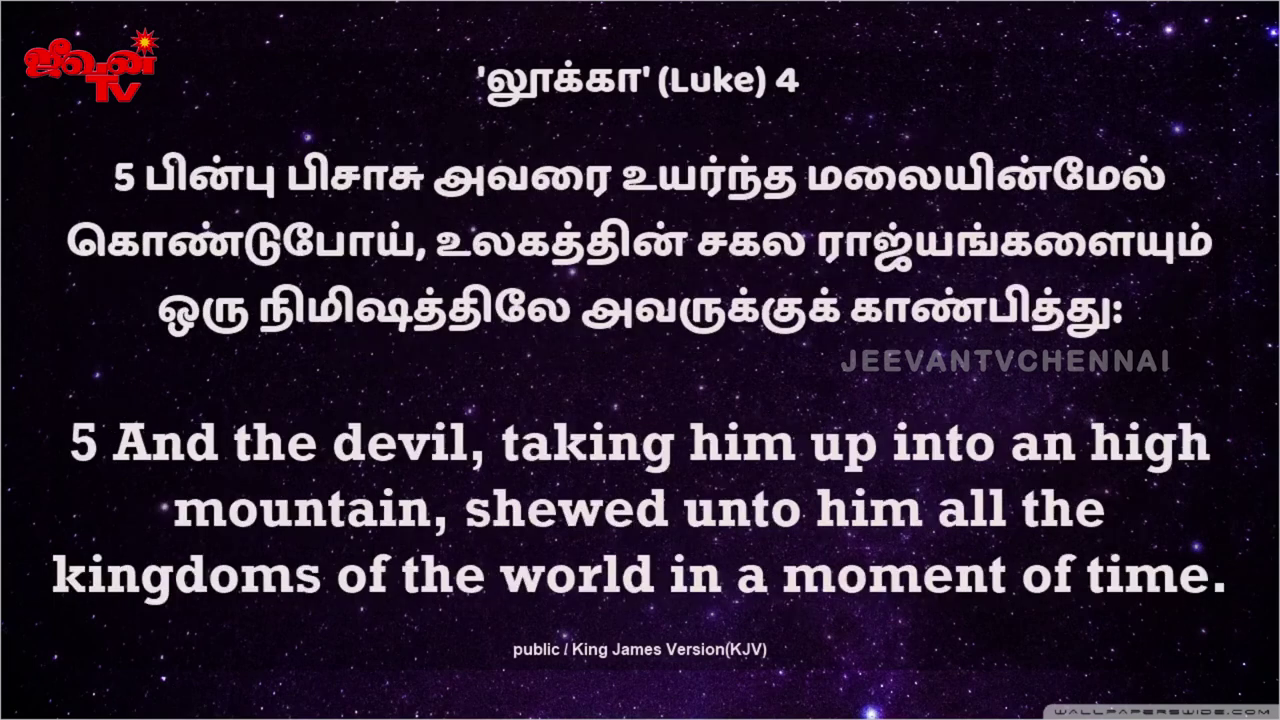
{"action": "key", "text": "Up"}
{"action": "key", "text": "Up"}
{"action": "key", "text": "Down"}
{"action": "key", "text": "Down"}
{"action": "key", "text": "Down"}
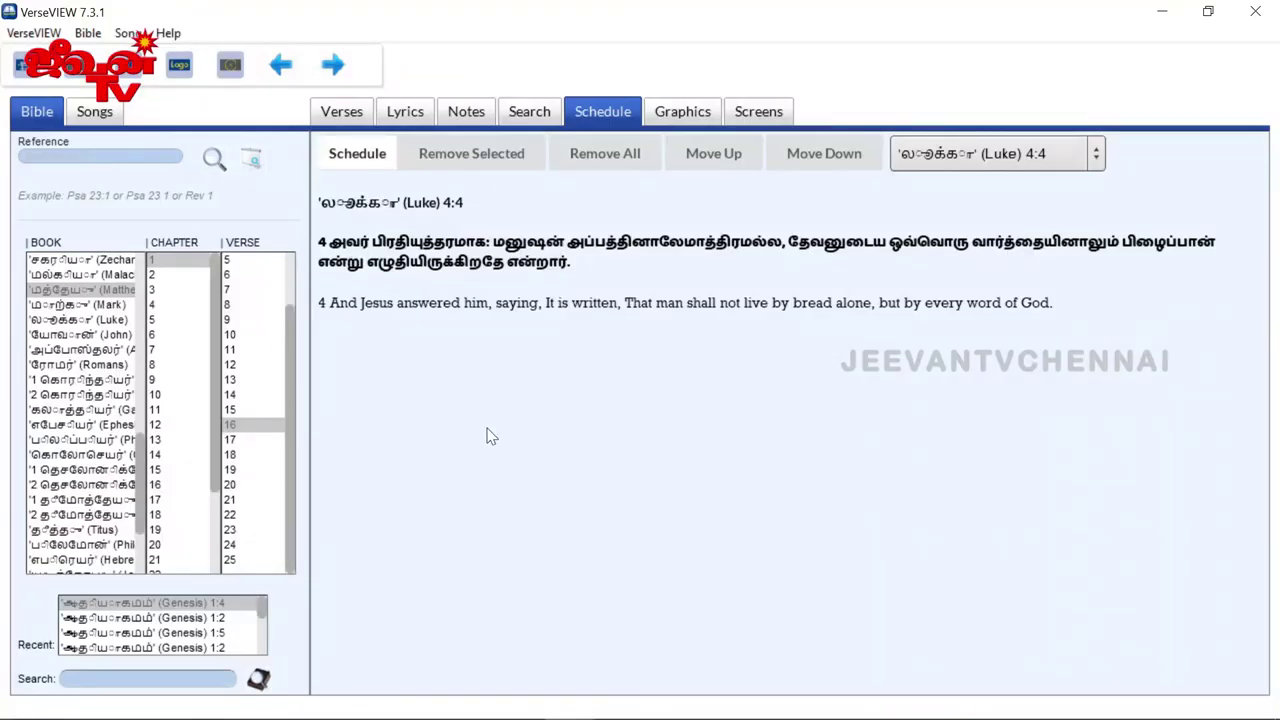
Step: Examine the list of verses currently in the schedule
{"action": "left_click", "coordinate": [1096, 153]}
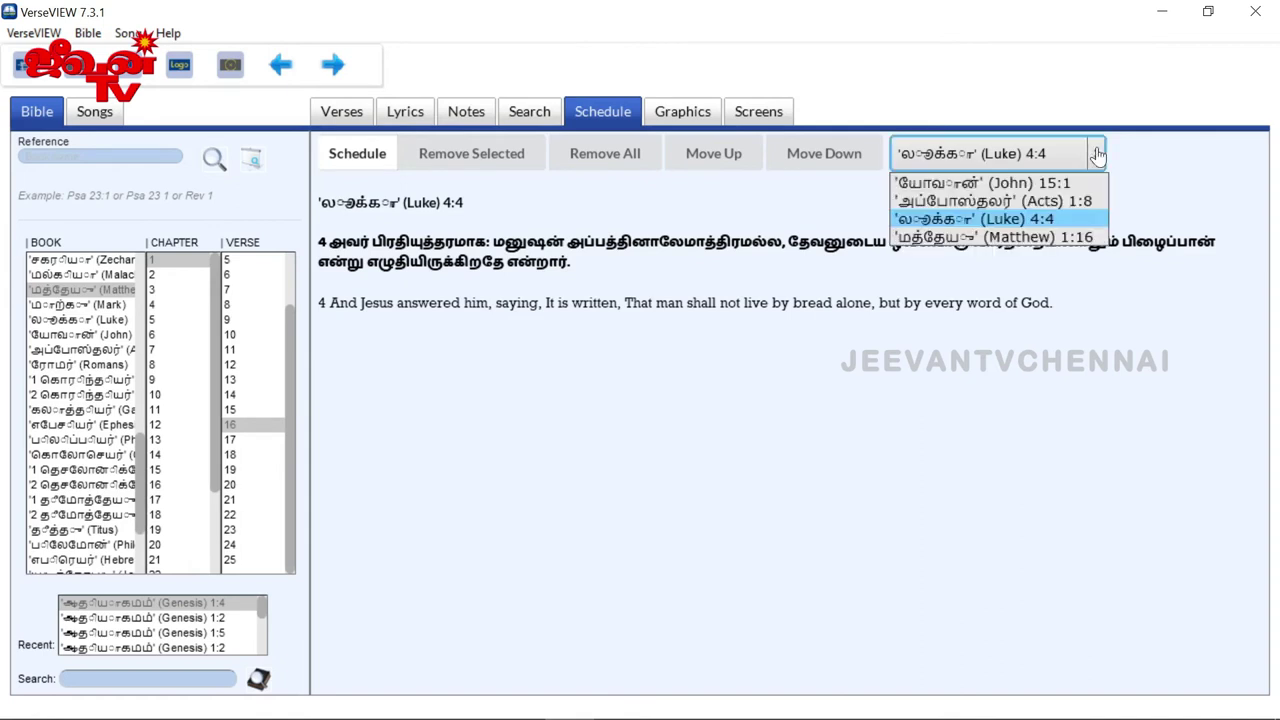
{"action": "left_click", "coordinate": [1096, 153]}
{"action": "left_click", "coordinate": [1096, 153]}
{"action": "left_click", "coordinate": [1096, 153]}
{"action": "left_click", "coordinate": [1096, 153]}
{"action": "left_click", "coordinate": [1078, 384]}
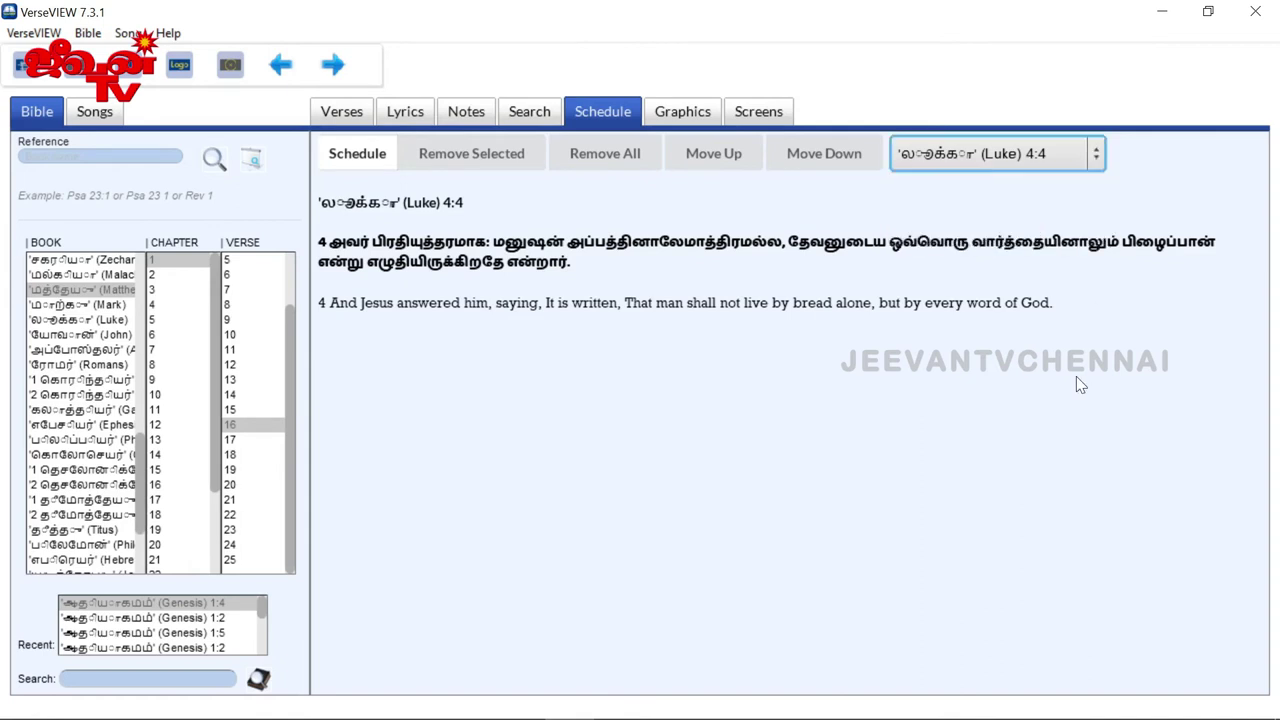
{"action": "left_click", "coordinate": [1096, 153]}
{"action": "left_click", "coordinate": [594, 168]}
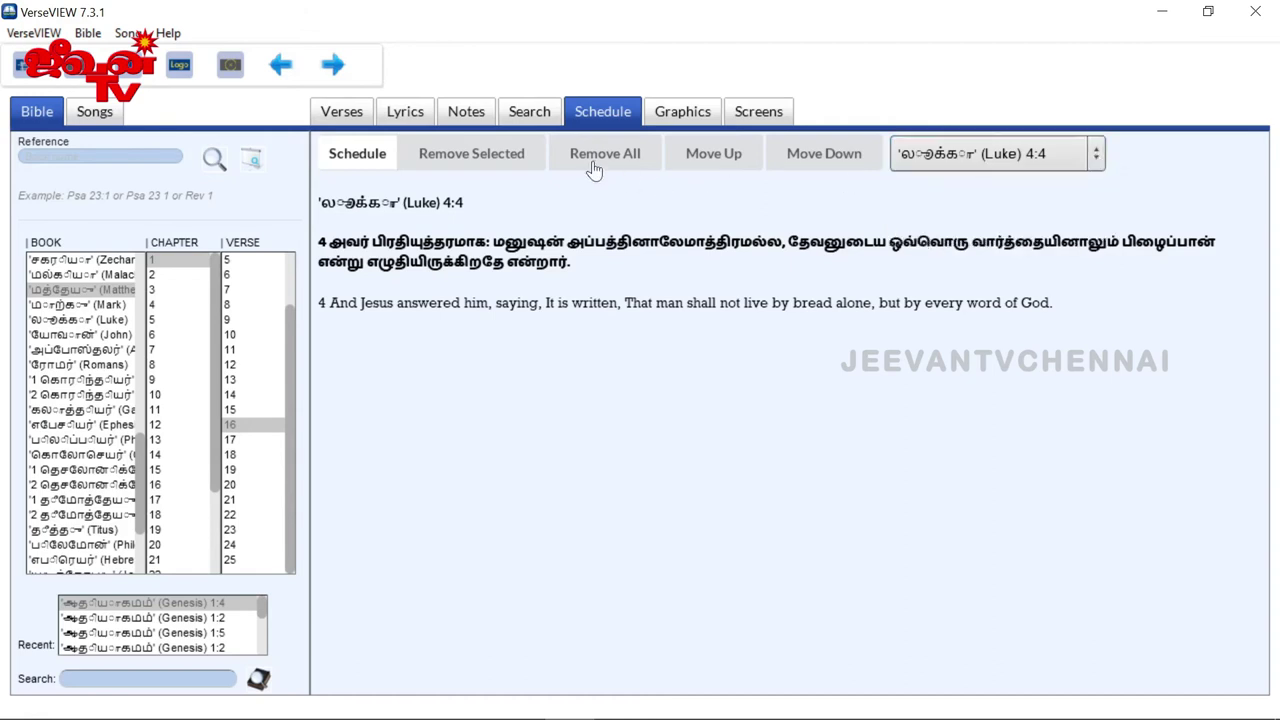
{"action": "left_click", "coordinate": [591, 165]}
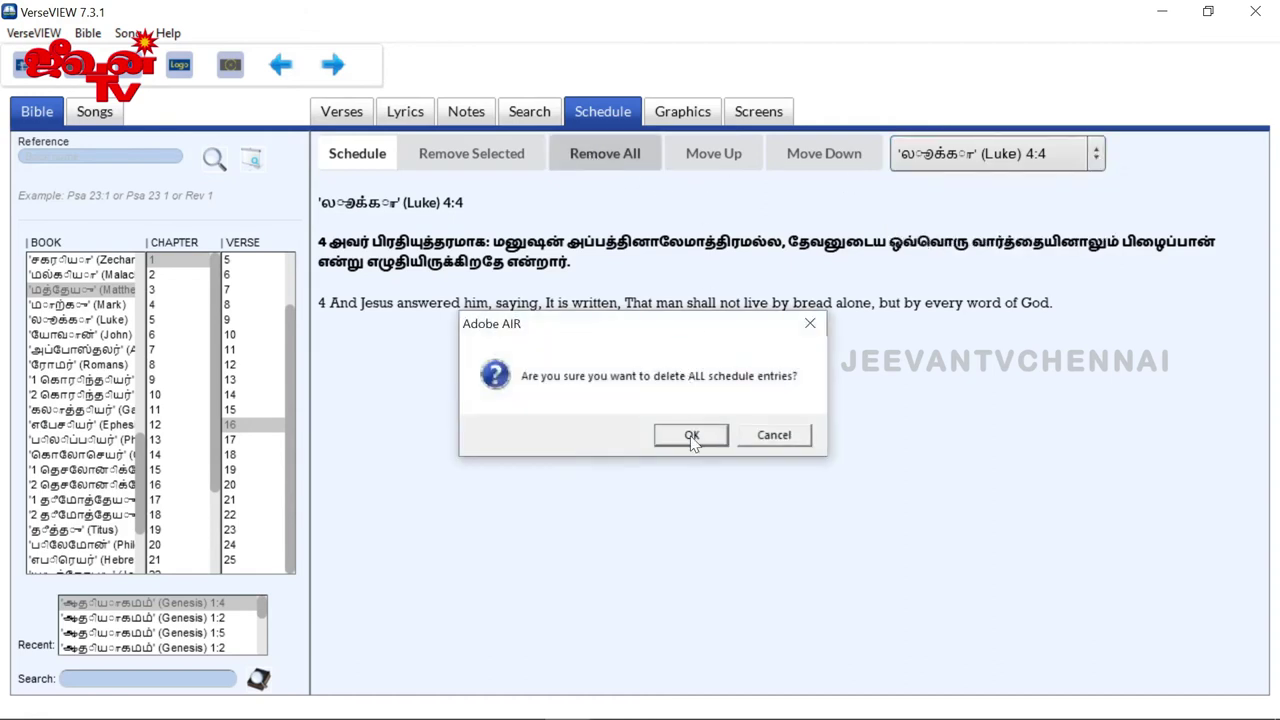
{"action": "left_click", "coordinate": [772, 435]}
Step: Remove the selected Luke 4:4 entry from the schedule and check the remaining entries
{"action": "left_click", "coordinate": [480, 158]}
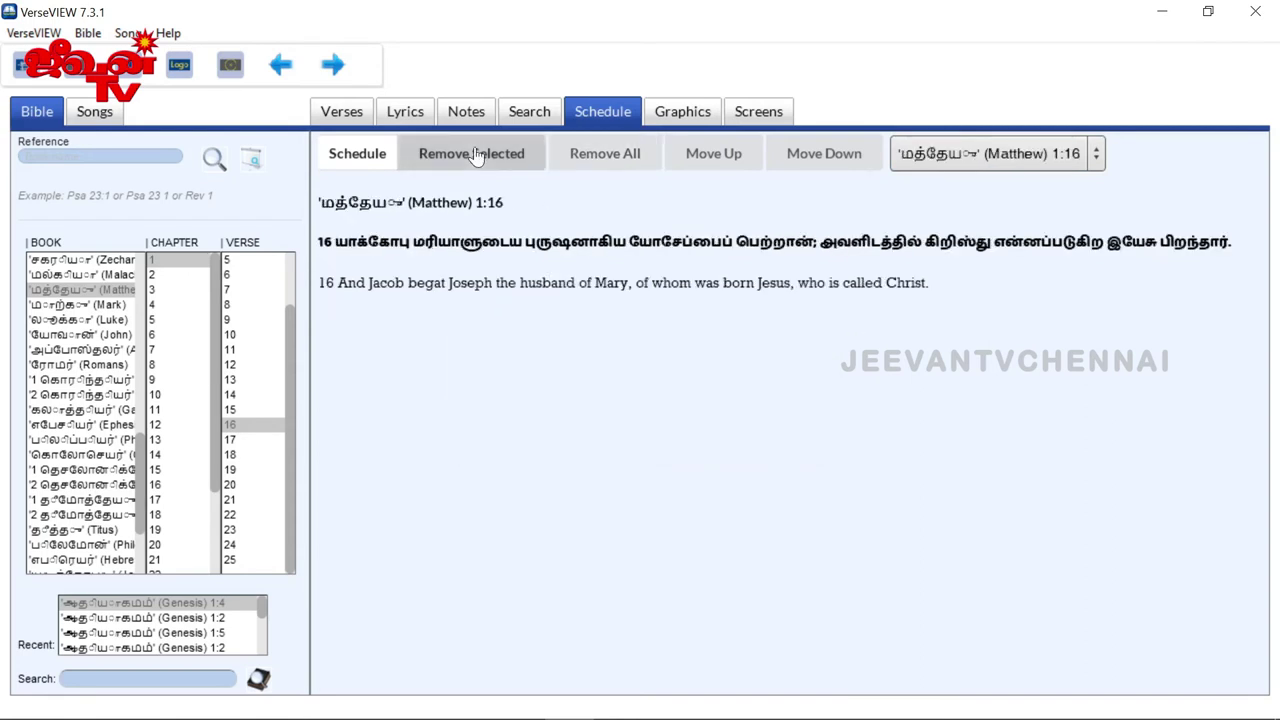
{"action": "left_click", "coordinate": [1094, 155]}
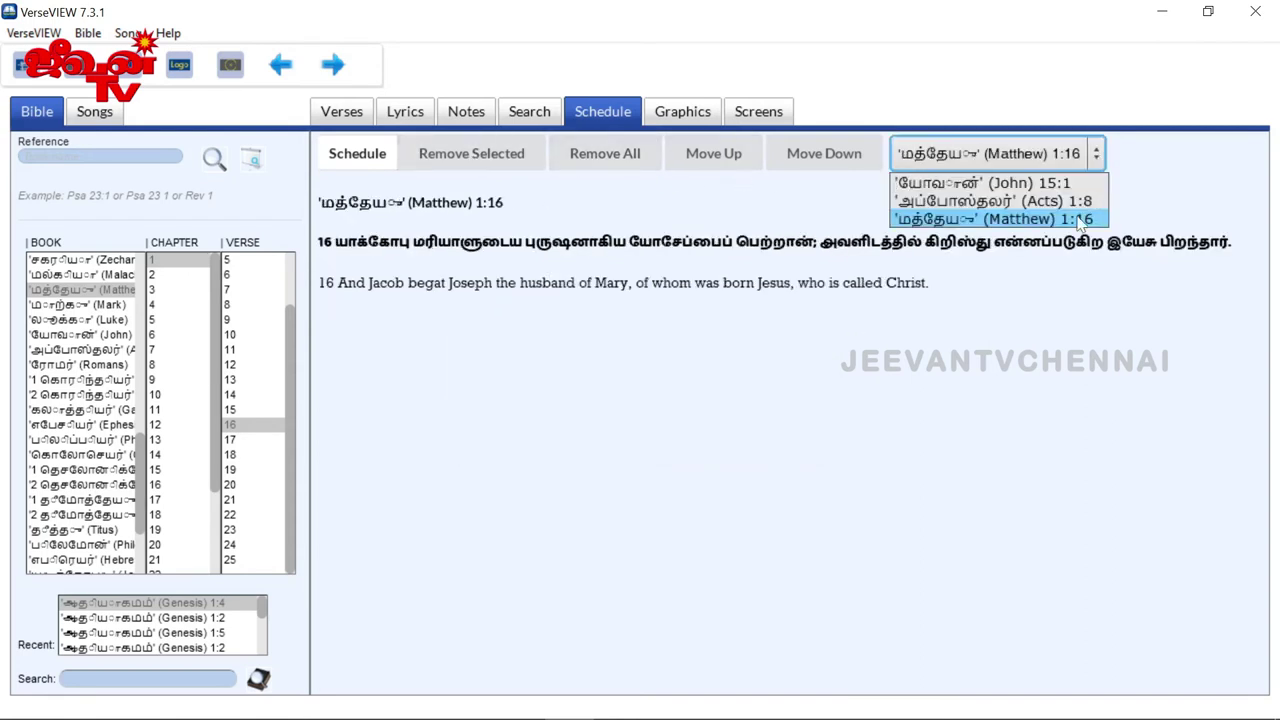
Step: Project the scheduled verse Matthew 1:16 and close the presentation
{"action": "left_click", "coordinate": [590, 205]}
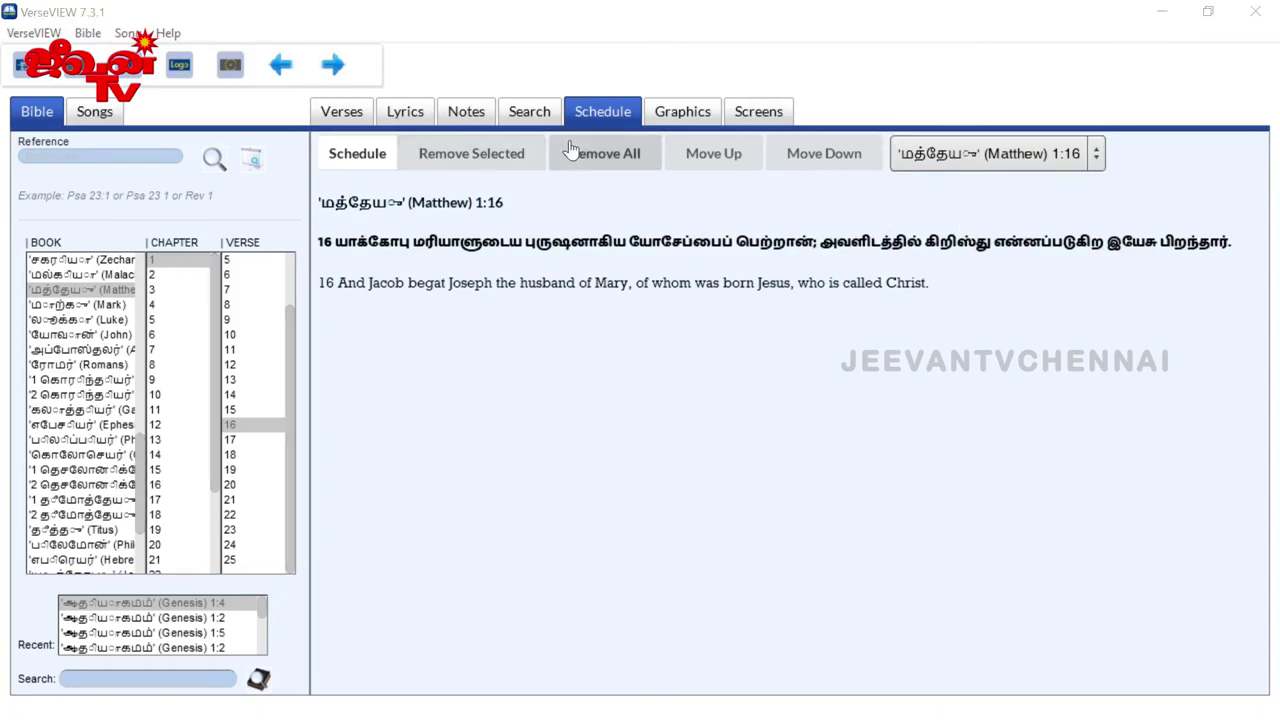
{"action": "key", "text": "F5"}
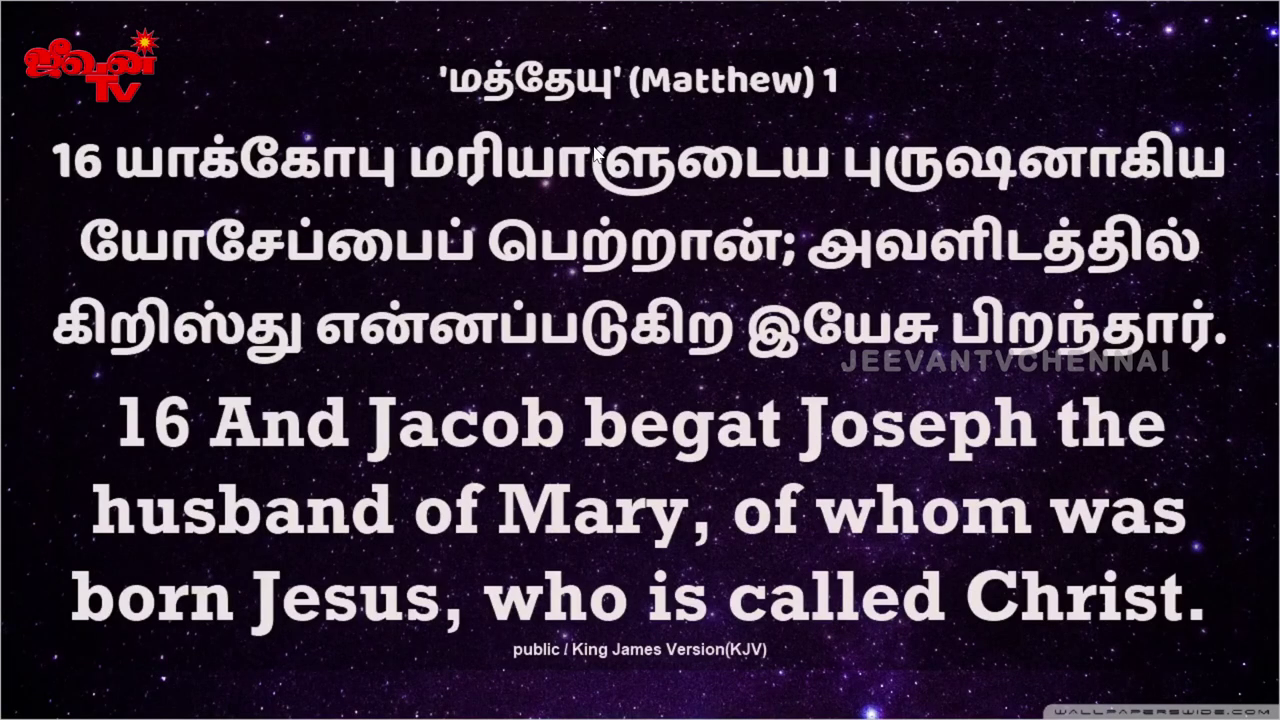
{"action": "key", "text": "Escape"}
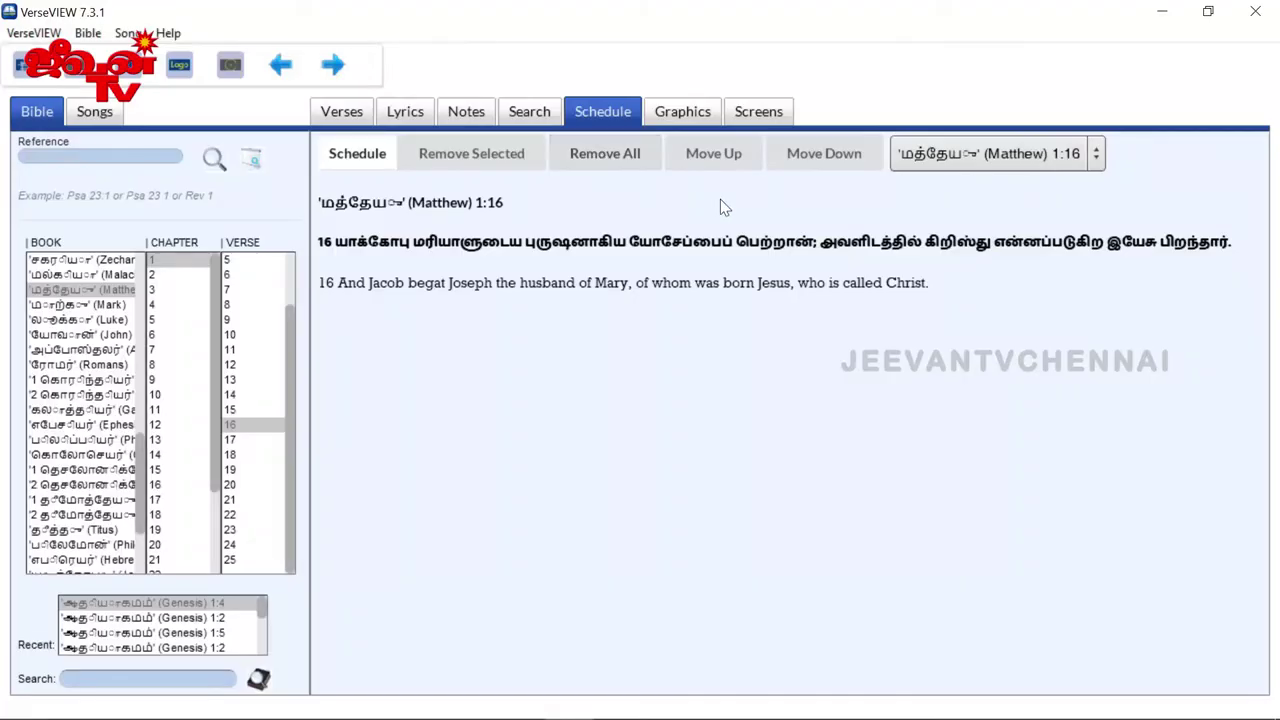
Step: Delete all schedule entries, confirm the deletion and return to the verses
{"action": "left_click", "coordinate": [602, 160]}
{"action": "left_click", "coordinate": [689, 437]}
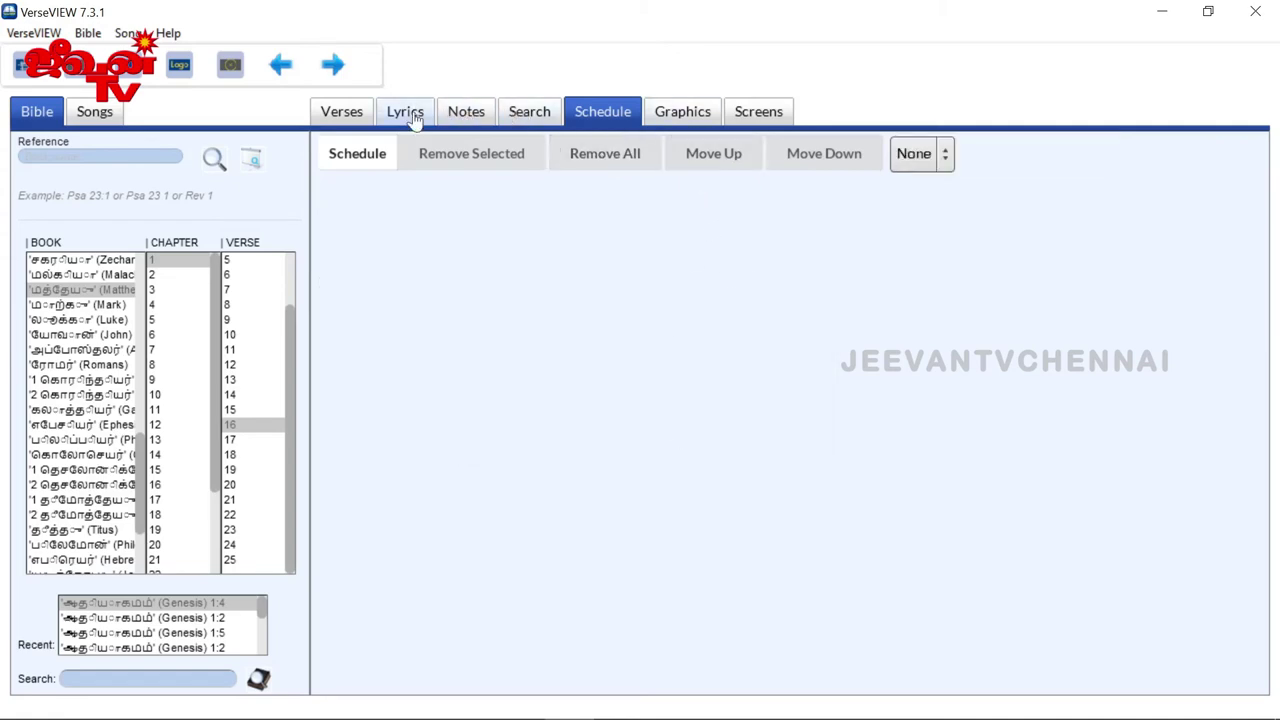
{"action": "left_click", "coordinate": [333, 112]}
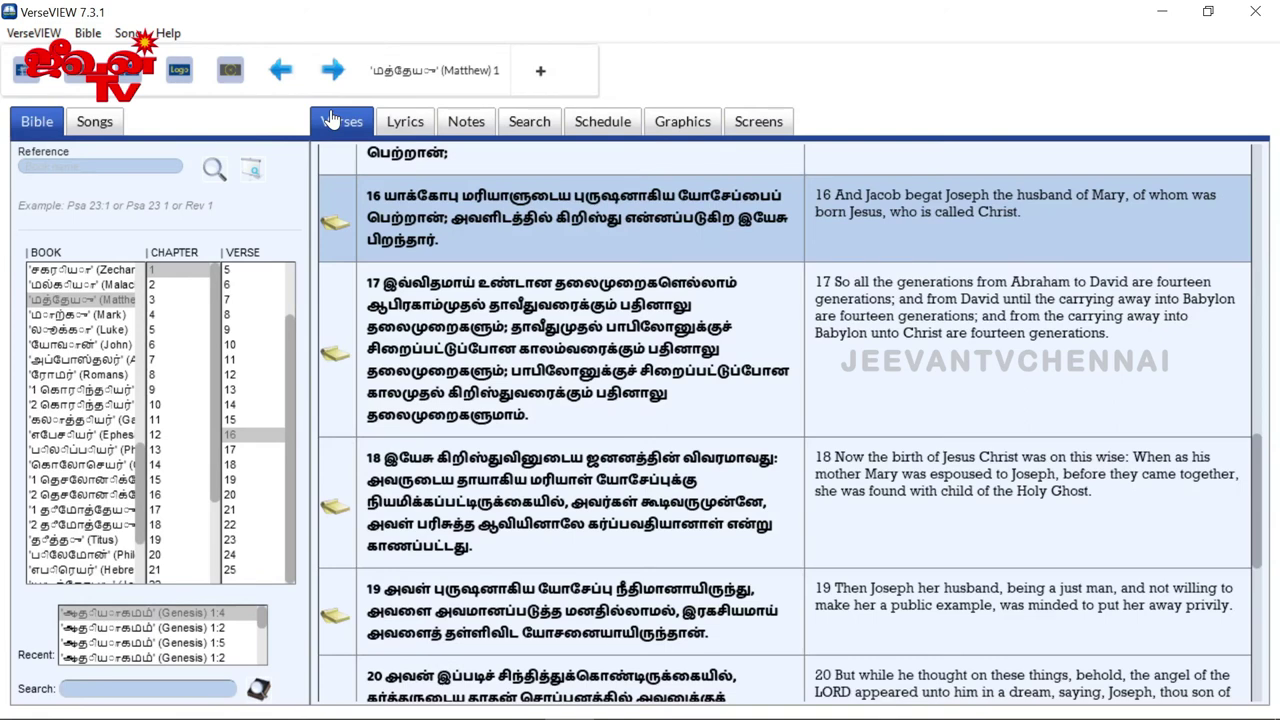
Step: Enable the stage presentation in the screen setup
{"action": "left_click", "coordinate": [777, 120]}
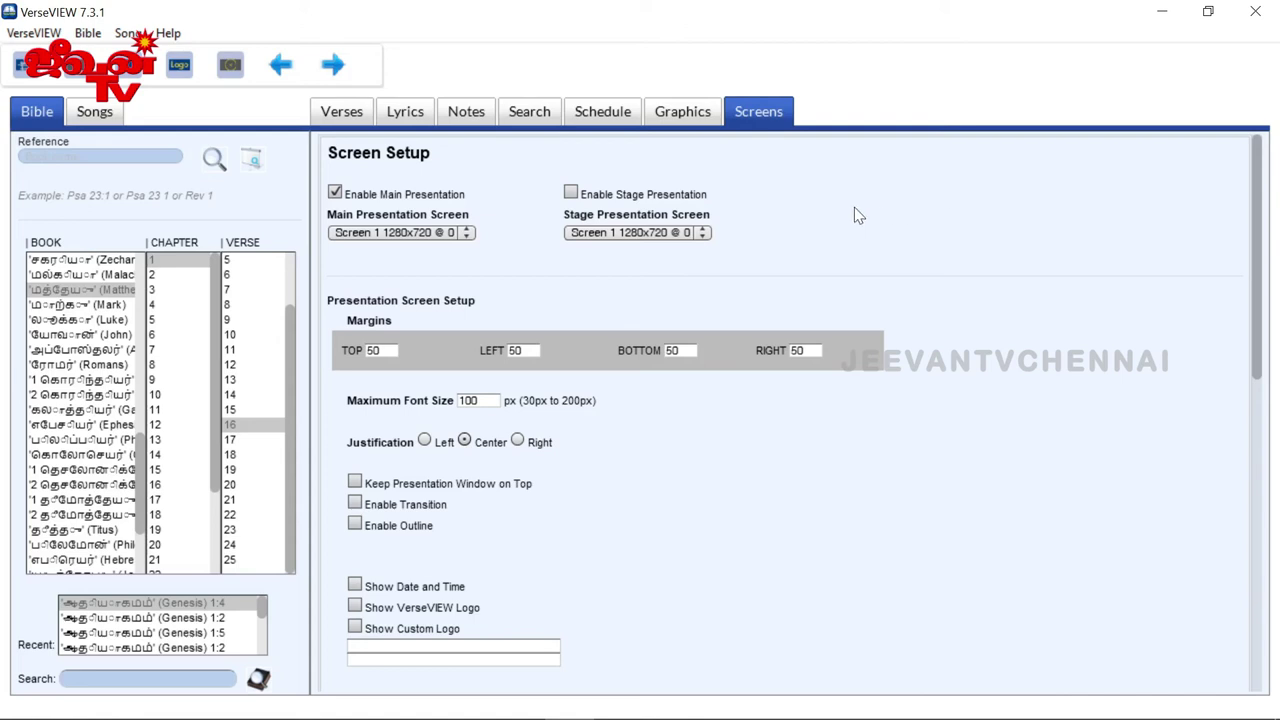
{"action": "left_click", "coordinate": [652, 235]}
{"action": "left_click", "coordinate": [776, 196]}
{"action": "left_click", "coordinate": [571, 193]}
Step: In the stage screen setup, use the 1/3rd View style with both Window View and Green Screen enabled
{"action": "scroll", "coordinate": [1032, 350], "scroll_direction": "down", "scroll_amount": 3}
{"action": "scroll", "coordinate": [1032, 350], "scroll_direction": "down", "scroll_amount": 5}
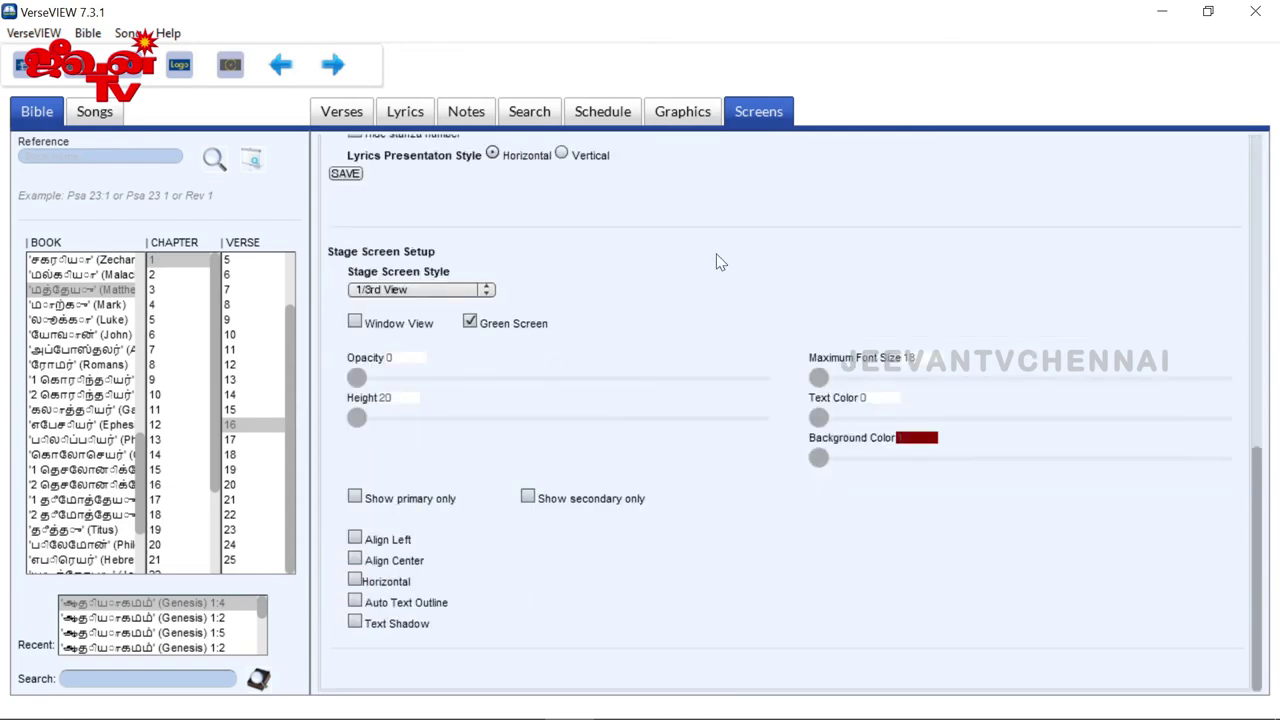
{"action": "scroll", "coordinate": [994, 288], "scroll_direction": "up", "scroll_amount": 2}
{"action": "scroll", "coordinate": [990, 322], "scroll_direction": "down", "scroll_amount": 2}
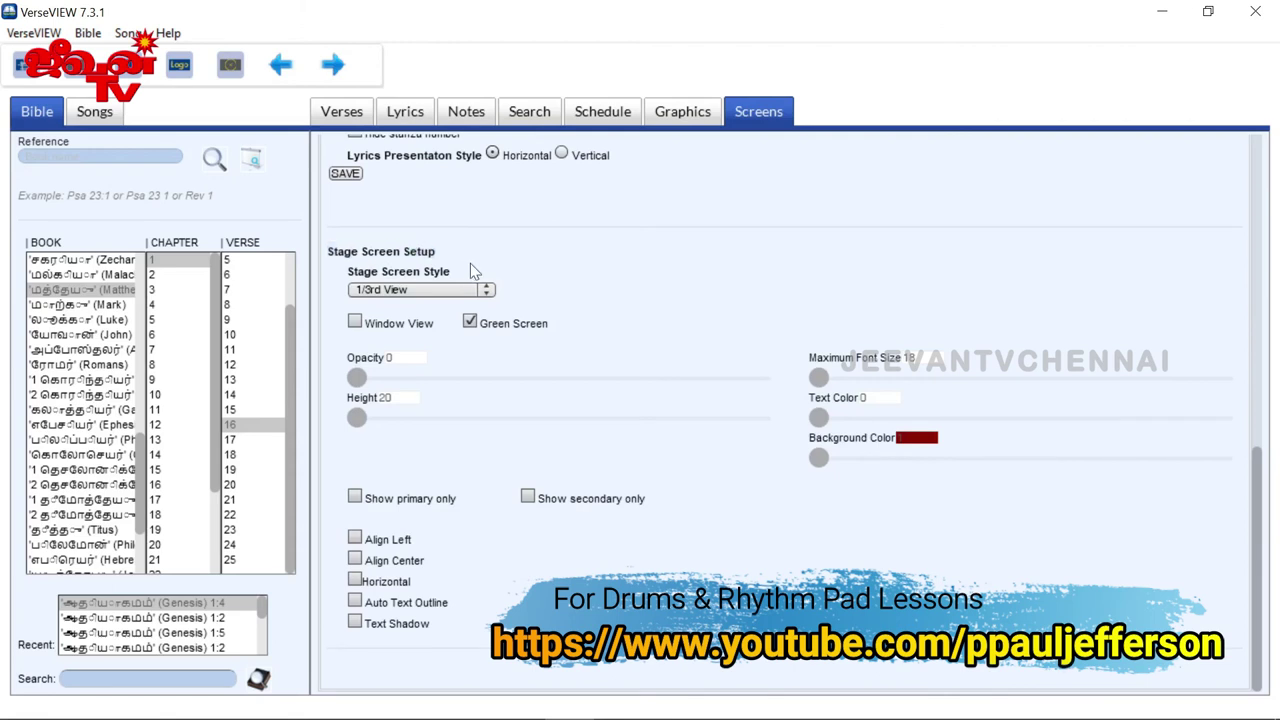
{"action": "left_click", "coordinate": [432, 290]}
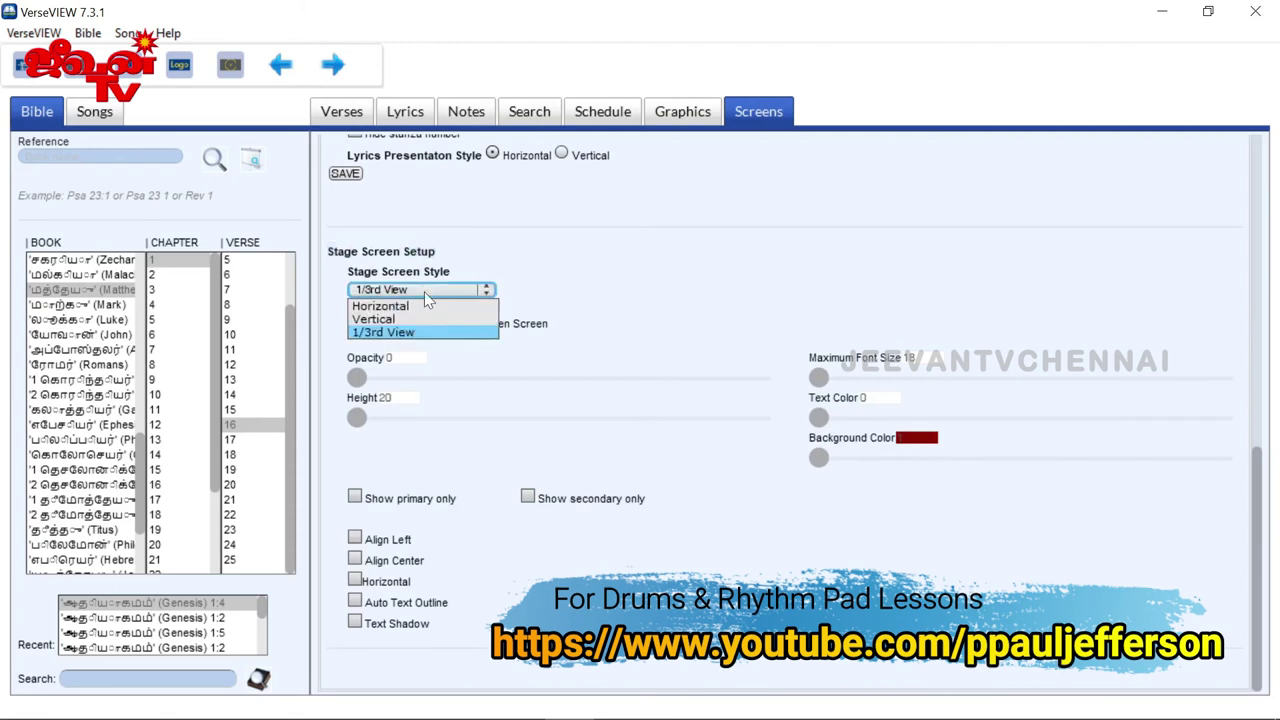
{"action": "left_click", "coordinate": [408, 333]}
{"action": "left_click", "coordinate": [470, 323]}
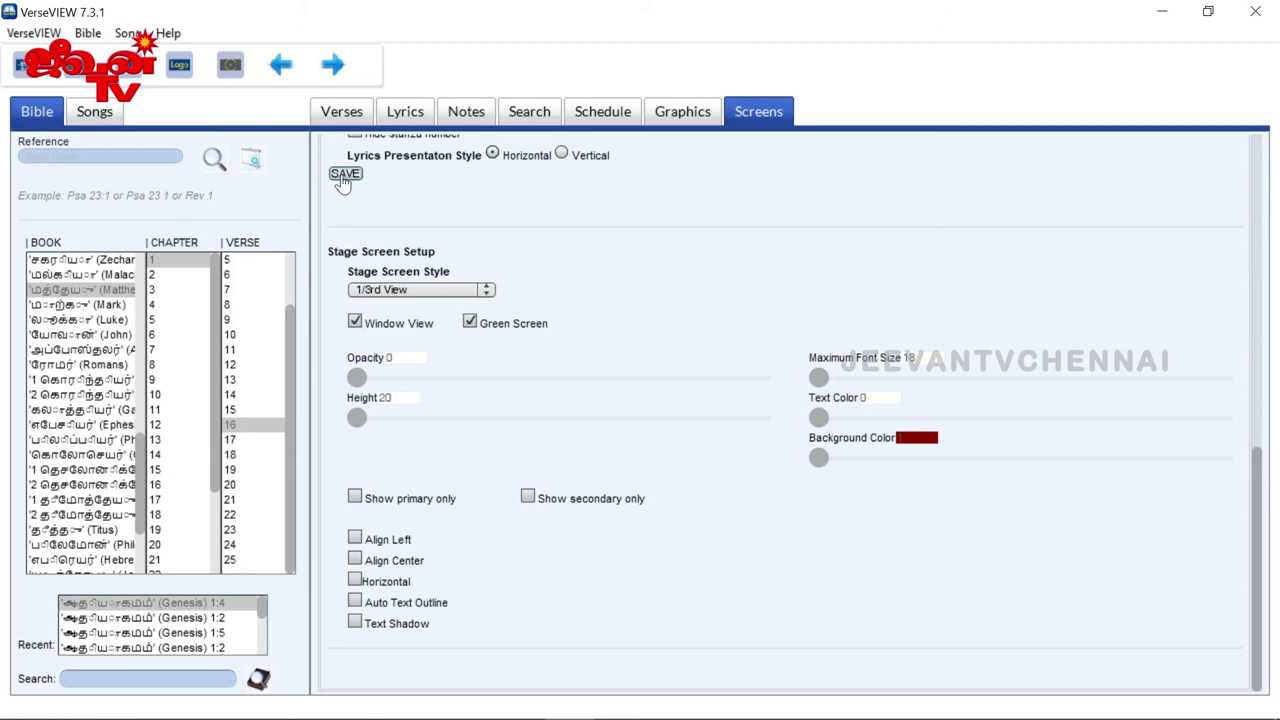
Step: Return to the verses and open Genesis chapter 1
{"action": "left_click", "coordinate": [341, 116]}
{"action": "scroll", "coordinate": [780, 400], "scroll_direction": "up", "scroll_amount": 4}
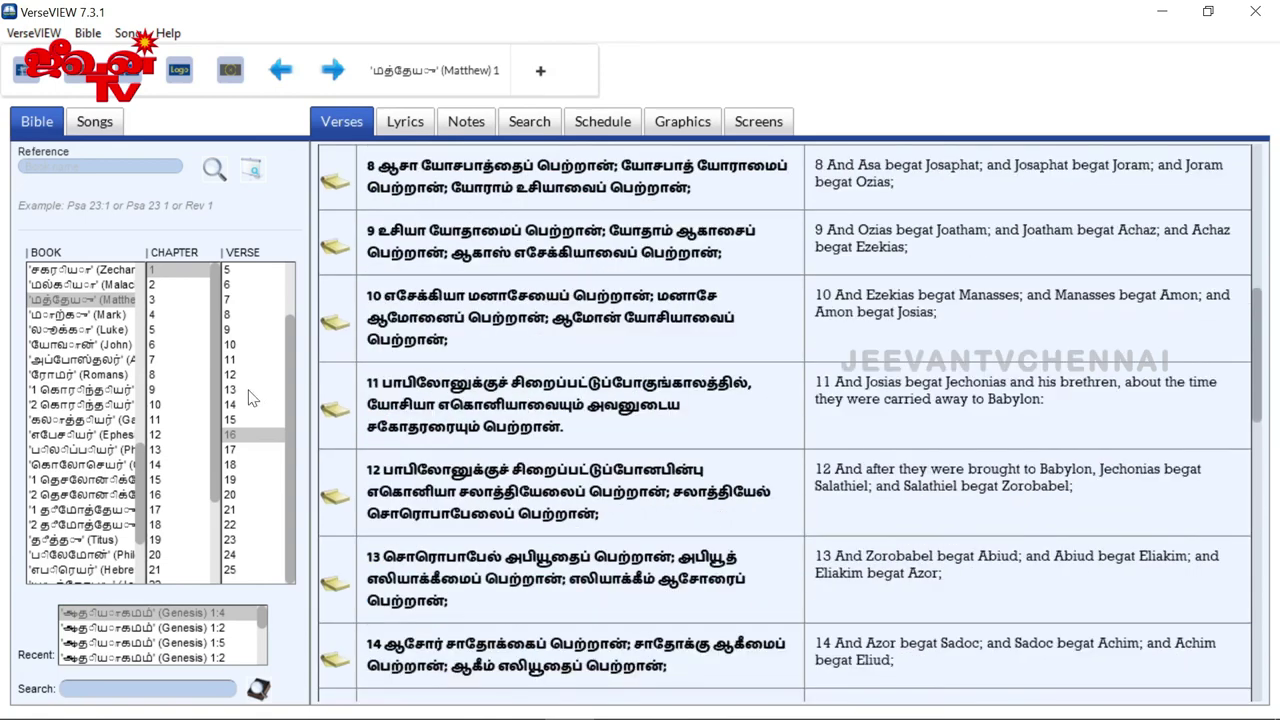
{"action": "scroll", "coordinate": [83, 308], "scroll_direction": "up", "scroll_amount": 3}
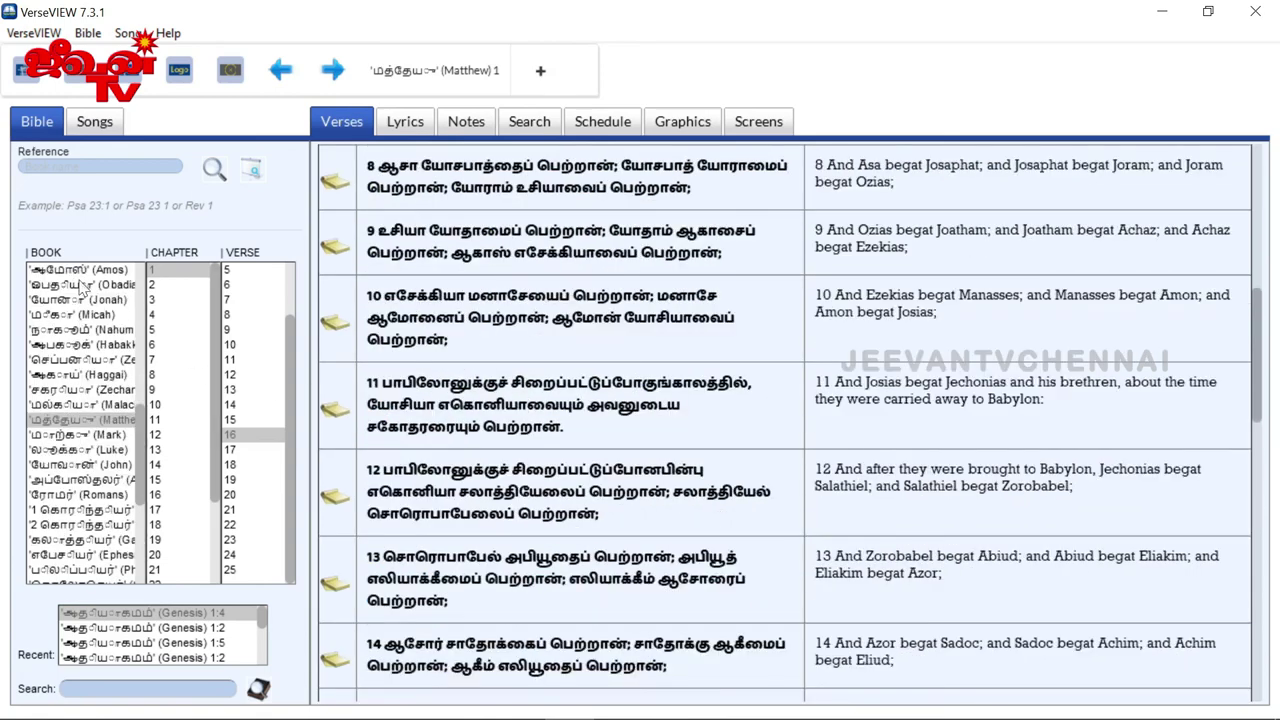
{"action": "scroll", "coordinate": [88, 285], "scroll_direction": "up", "scroll_amount": 10}
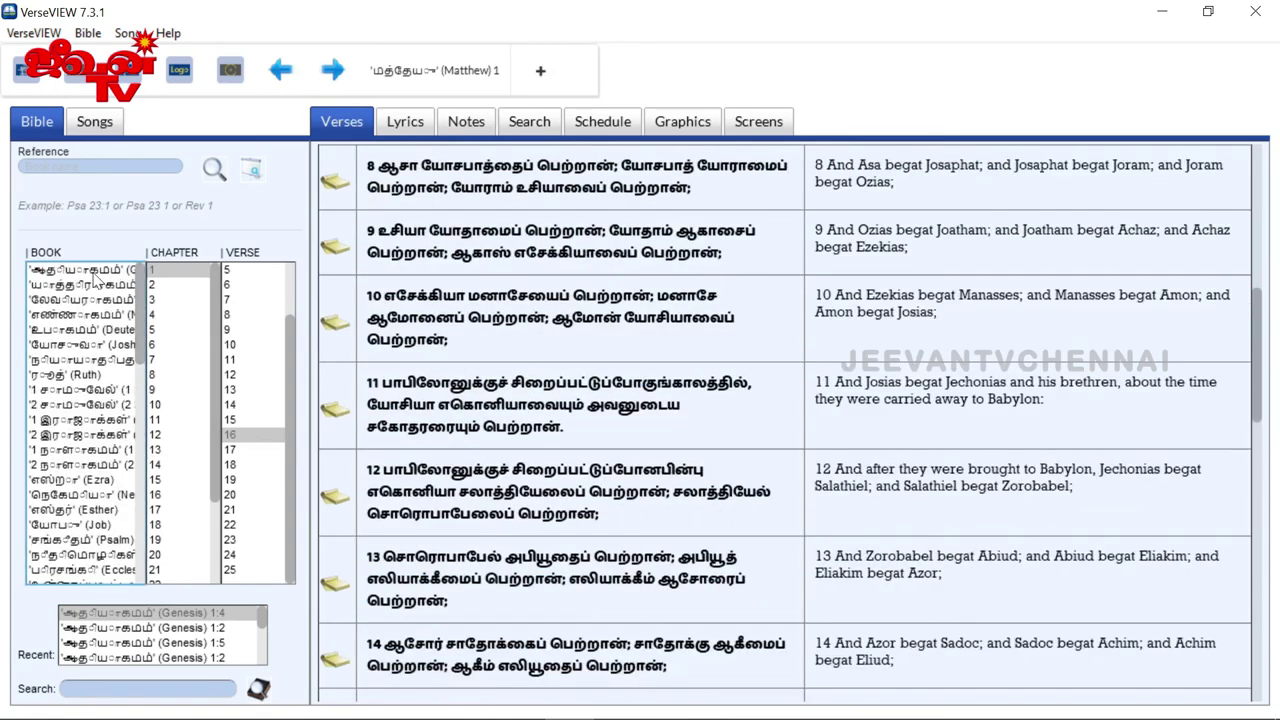
{"action": "left_click", "coordinate": [92, 272]}
{"action": "scroll", "coordinate": [449, 298], "scroll_direction": "up", "scroll_amount": 3}
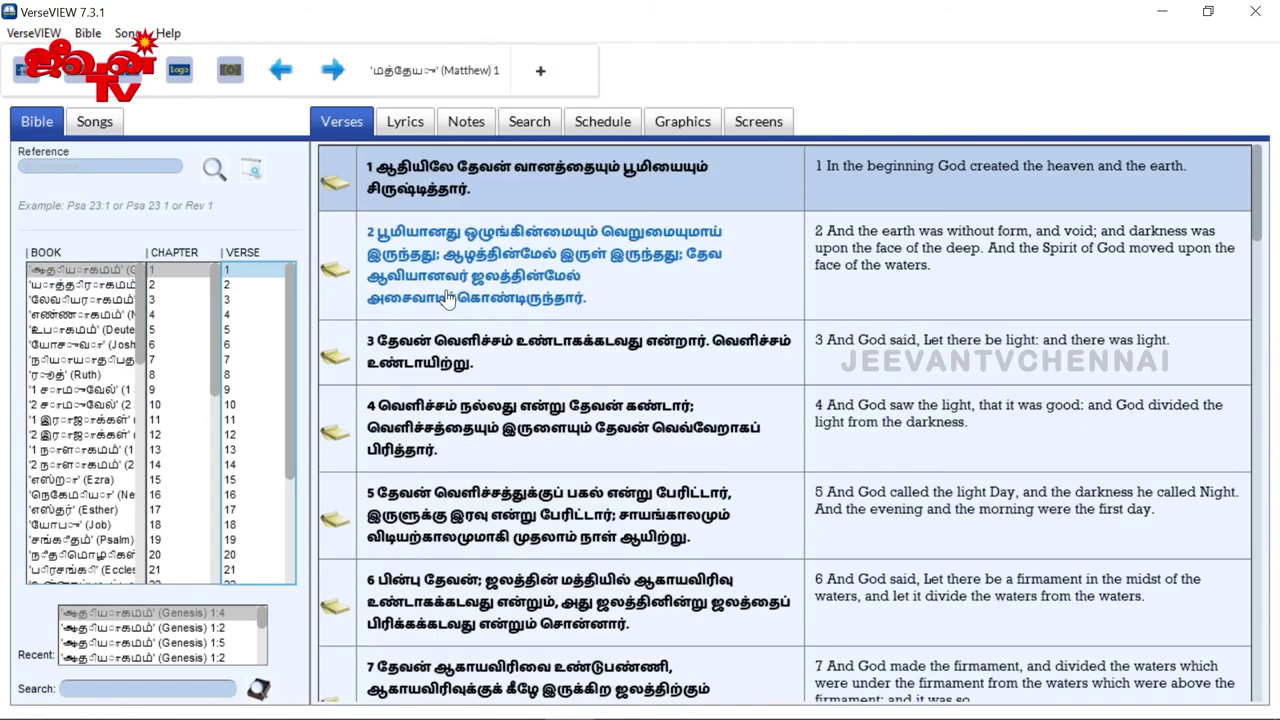
Step: Project Genesis 1:6 and move the StageView window towards the middle of the presentation screen
{"action": "double_click", "coordinate": [447, 610]}
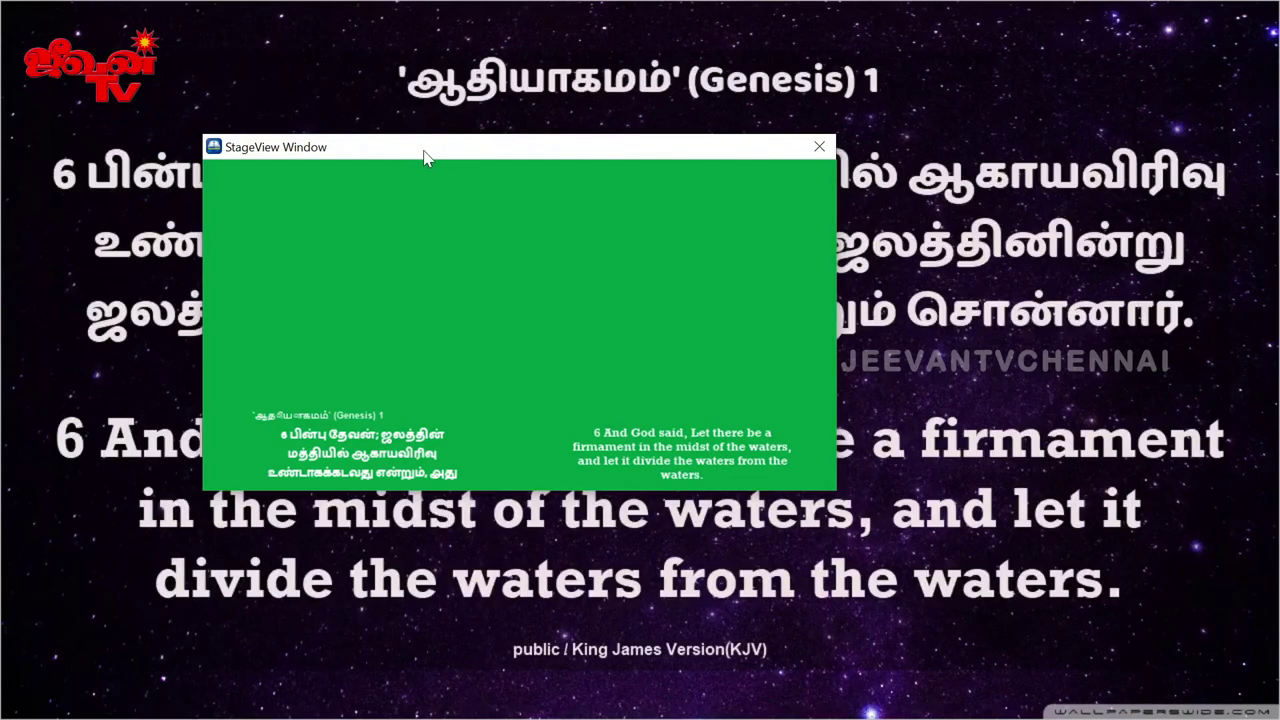
{"action": "left_click_drag", "start_coordinate": [424, 157], "coordinate": [434, 159]}
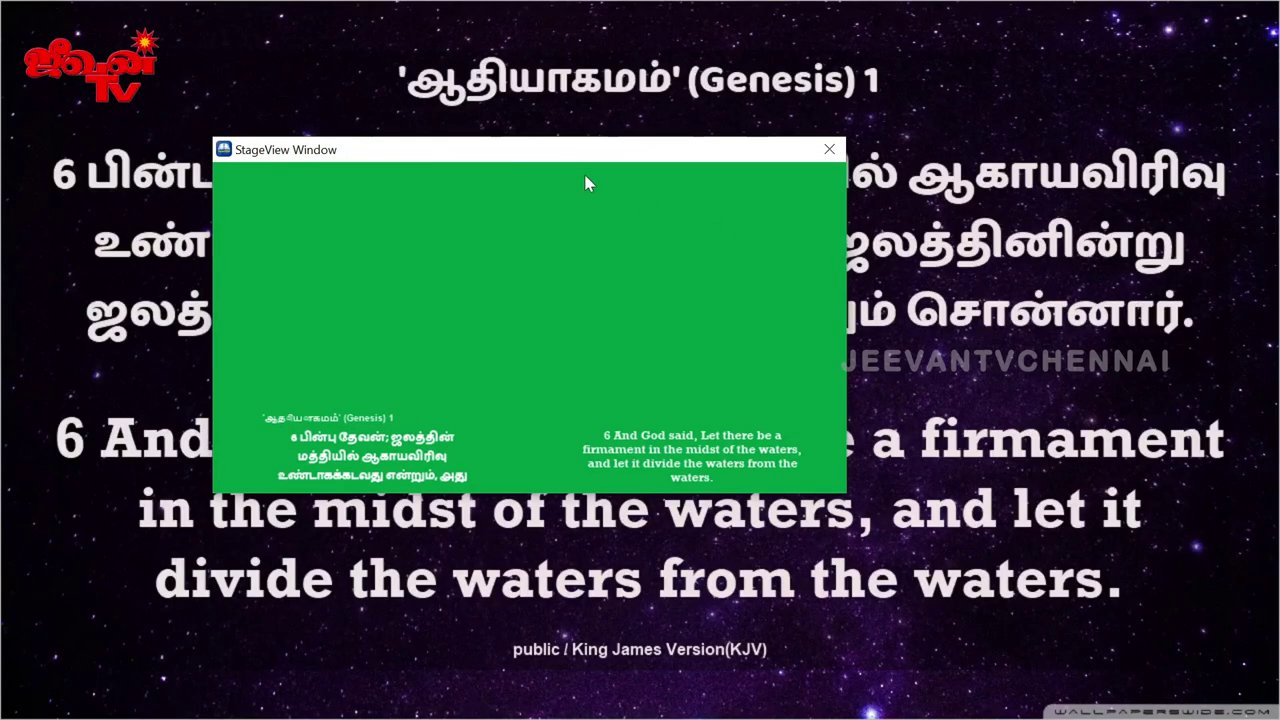
{"action": "left_click_drag", "start_coordinate": [575, 149], "coordinate": [668, 168]}
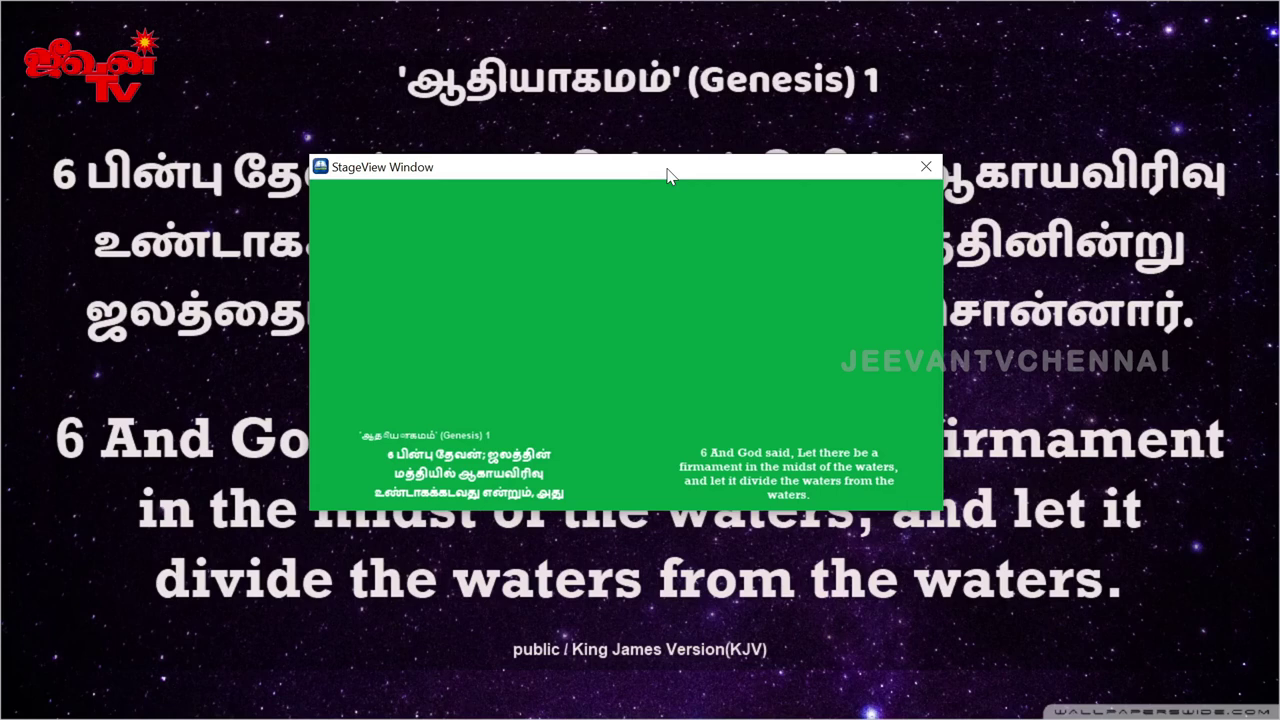
Step: Close the StageView window, then assign the main presentation to Screen 2 1366x768 and disable it in the screen setup
{"action": "left_click", "coordinate": [925, 170]}
{"action": "left_click", "coordinate": [766, 120]}
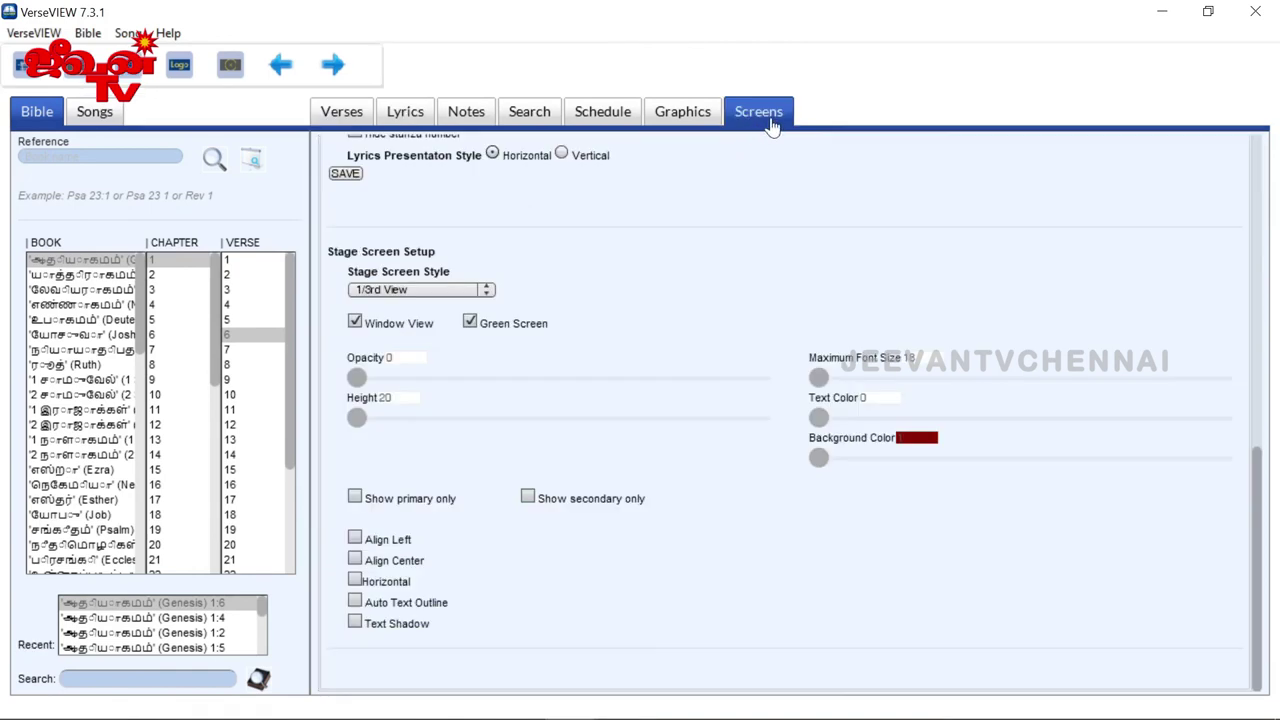
{"action": "scroll", "coordinate": [1005, 290], "scroll_direction": "up", "scroll_amount": 10}
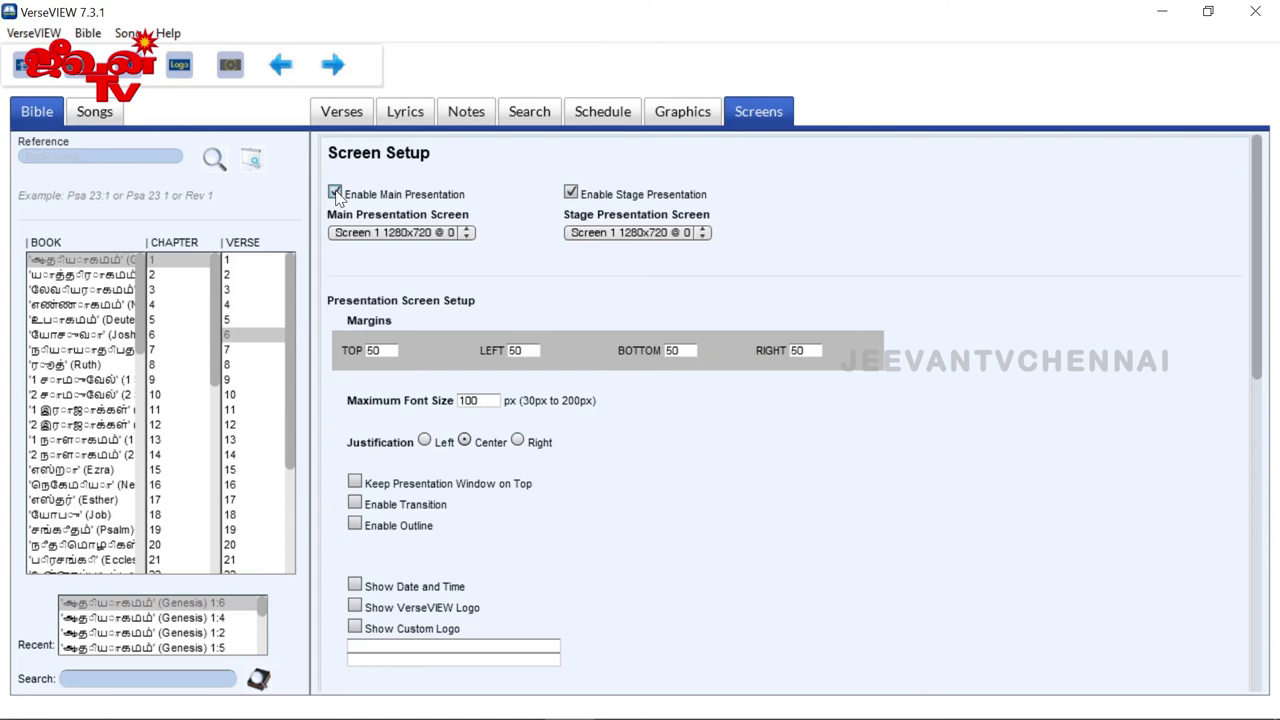
{"action": "left_click", "coordinate": [352, 231]}
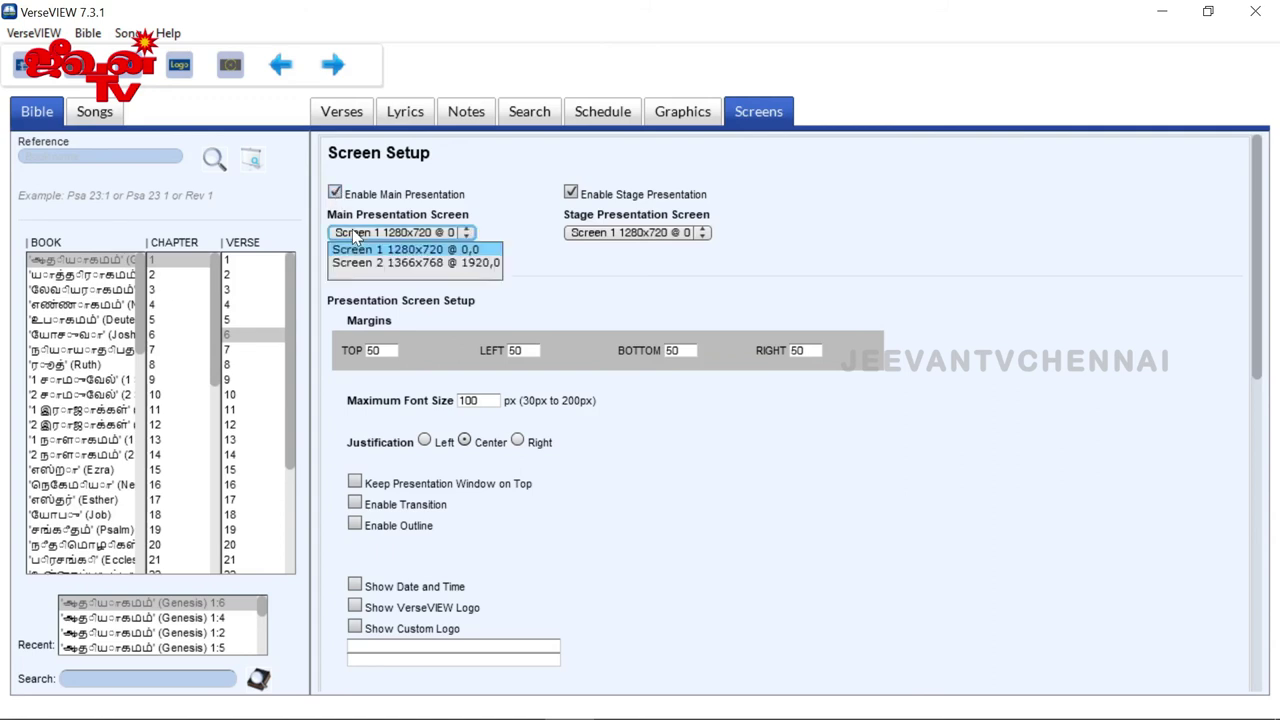
{"action": "left_click", "coordinate": [410, 271]}
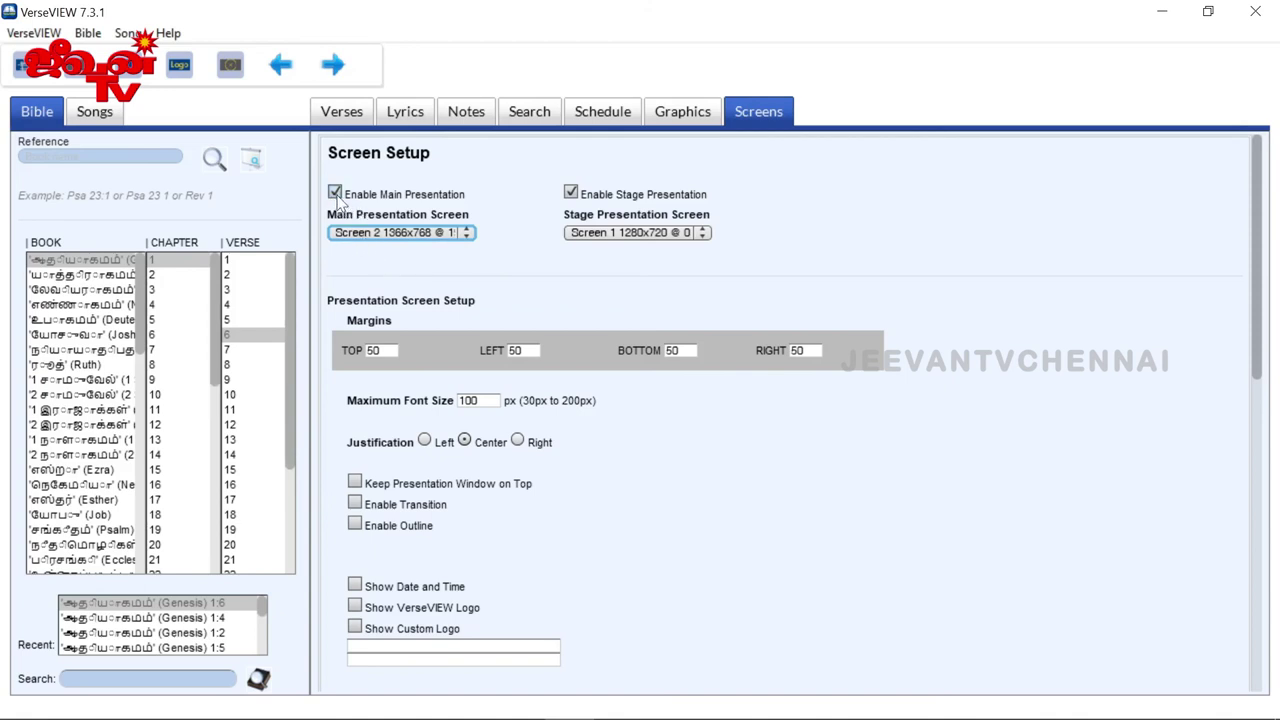
{"action": "left_click", "coordinate": [335, 194]}
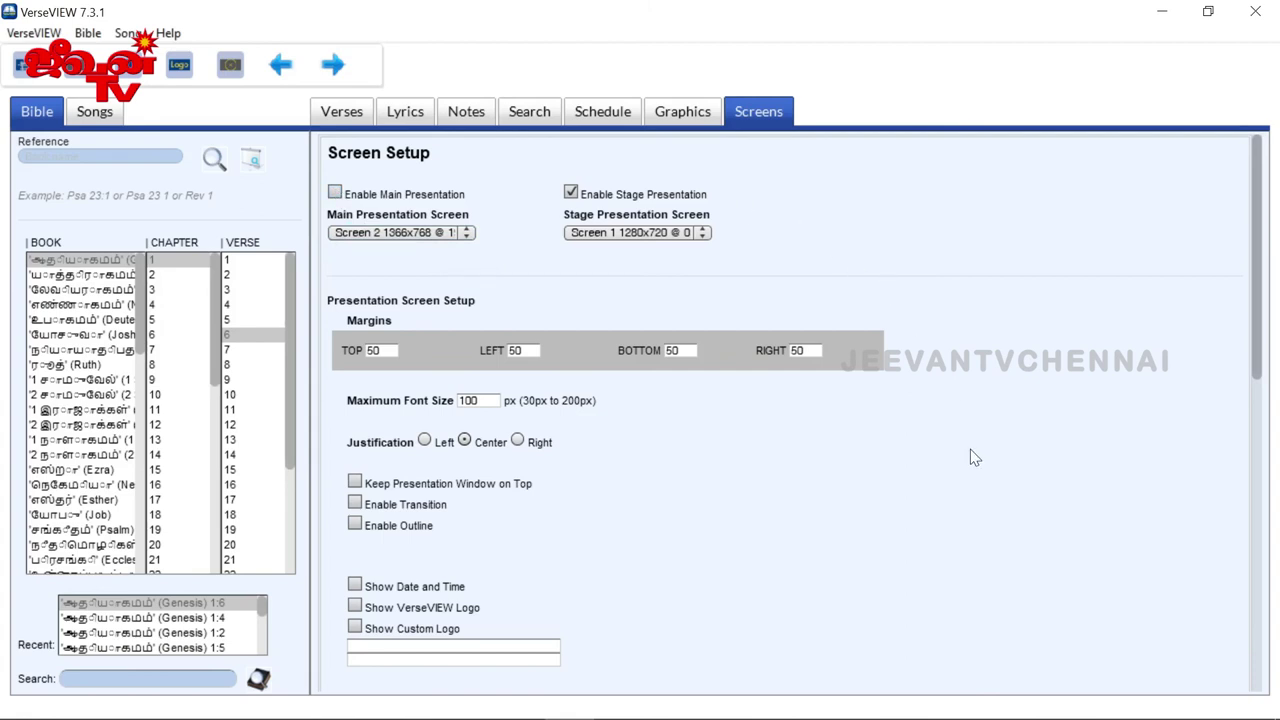
{"action": "scroll", "coordinate": [972, 460], "scroll_direction": "down", "scroll_amount": 5}
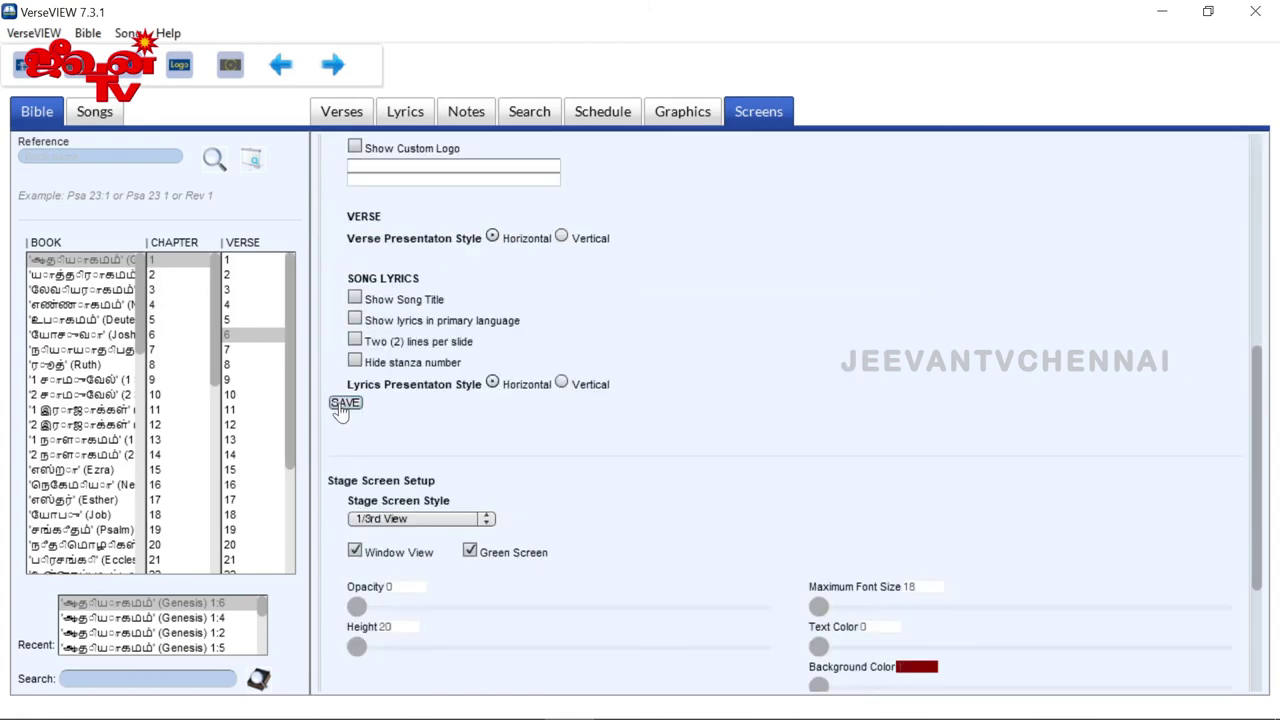
{"action": "scroll", "coordinate": [560, 380], "scroll_direction": "down", "scroll_amount": 2}
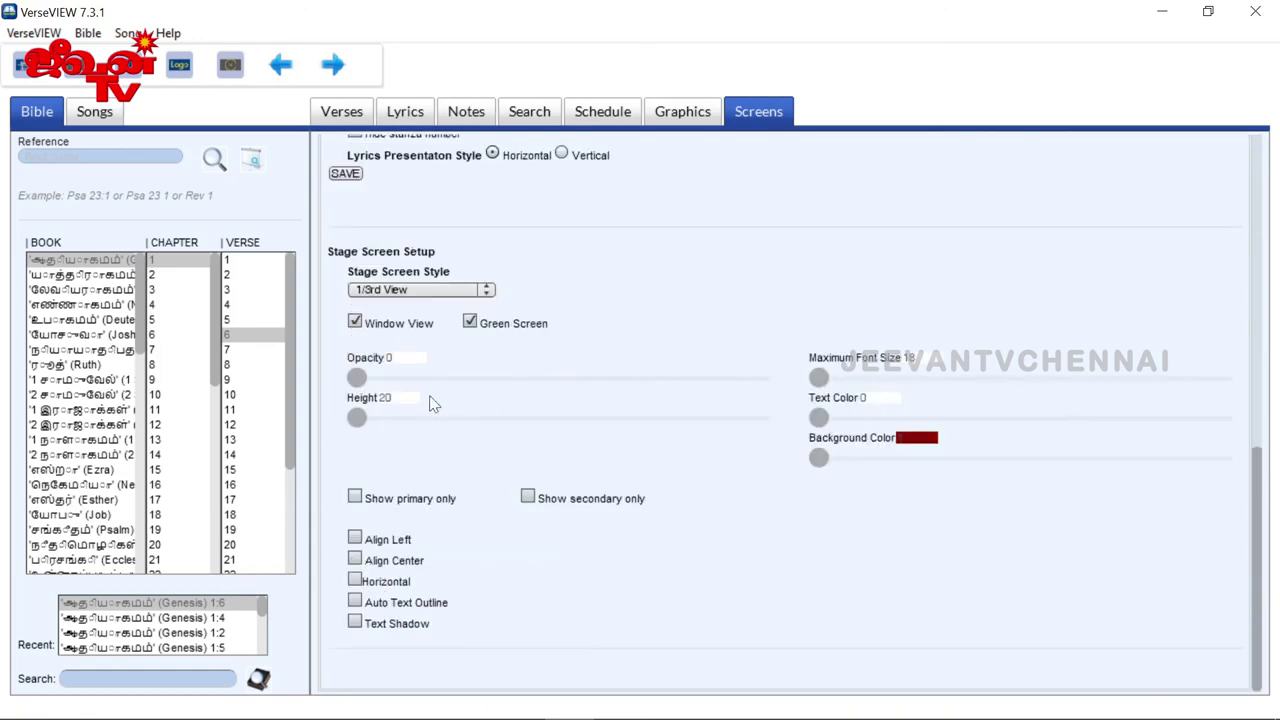
Step: Project Genesis 1:3 from the verses and move the StageView window away from the screen corner towards the middle
{"action": "left_click", "coordinate": [336, 110]}
{"action": "double_click", "coordinate": [423, 345]}
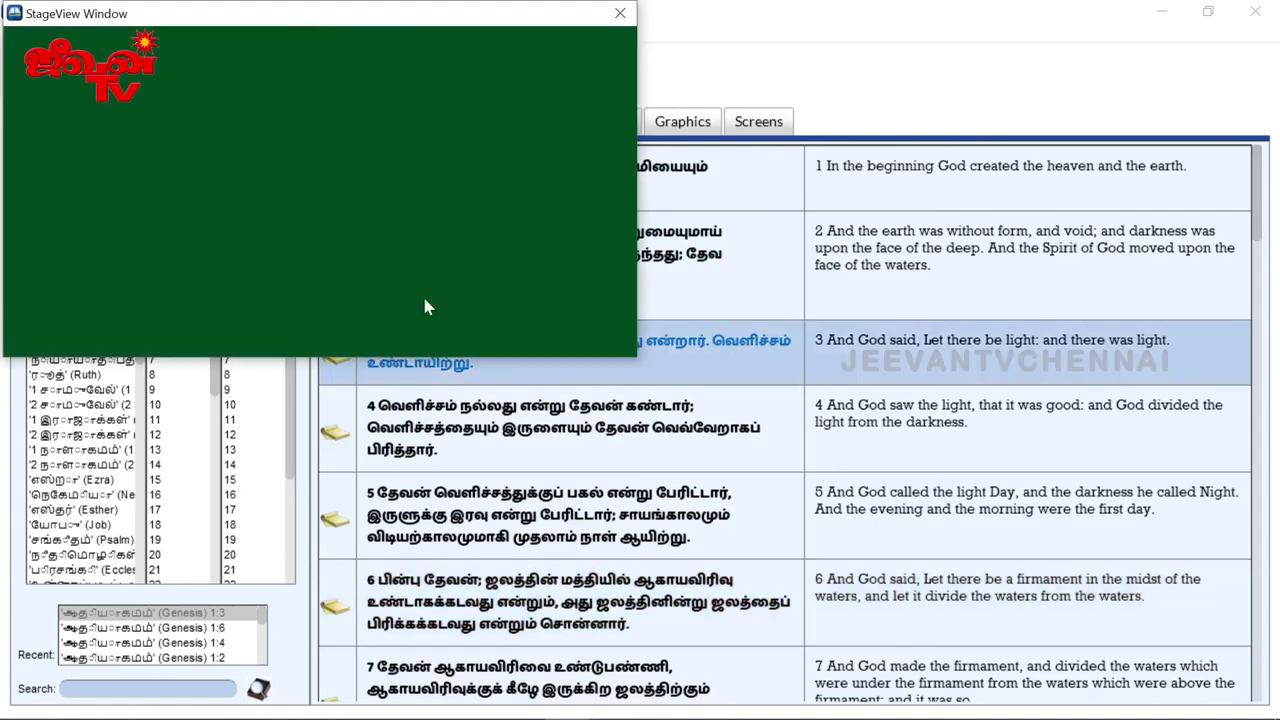
{"action": "left_click_drag", "start_coordinate": [336, 20], "coordinate": [613, 211]}
Step: Return to the screen setup, bring the StageView window to the front and reposition it over the settings
{"action": "left_click", "coordinate": [758, 121]}
{"action": "left_click", "coordinate": [758, 121]}
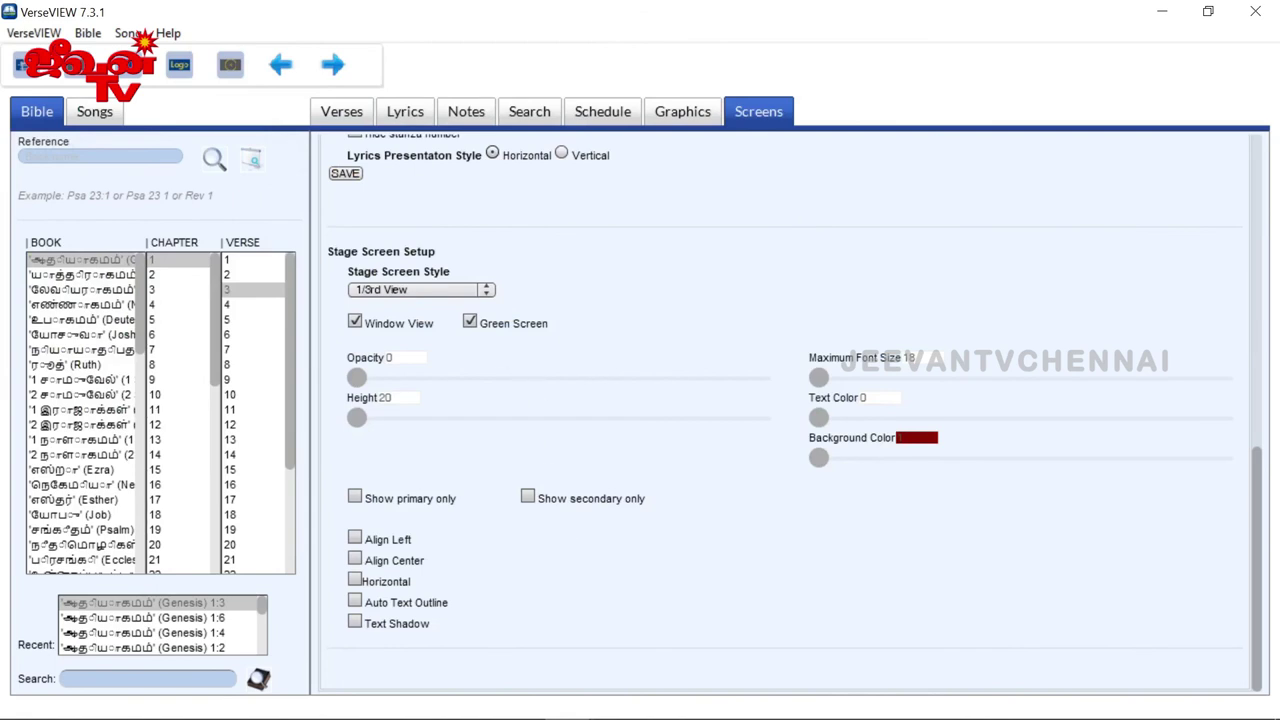
{"action": "key", "text": "alt+Tab"}
{"action": "left_click_drag", "start_coordinate": [570, 208], "coordinate": [598, 207]}
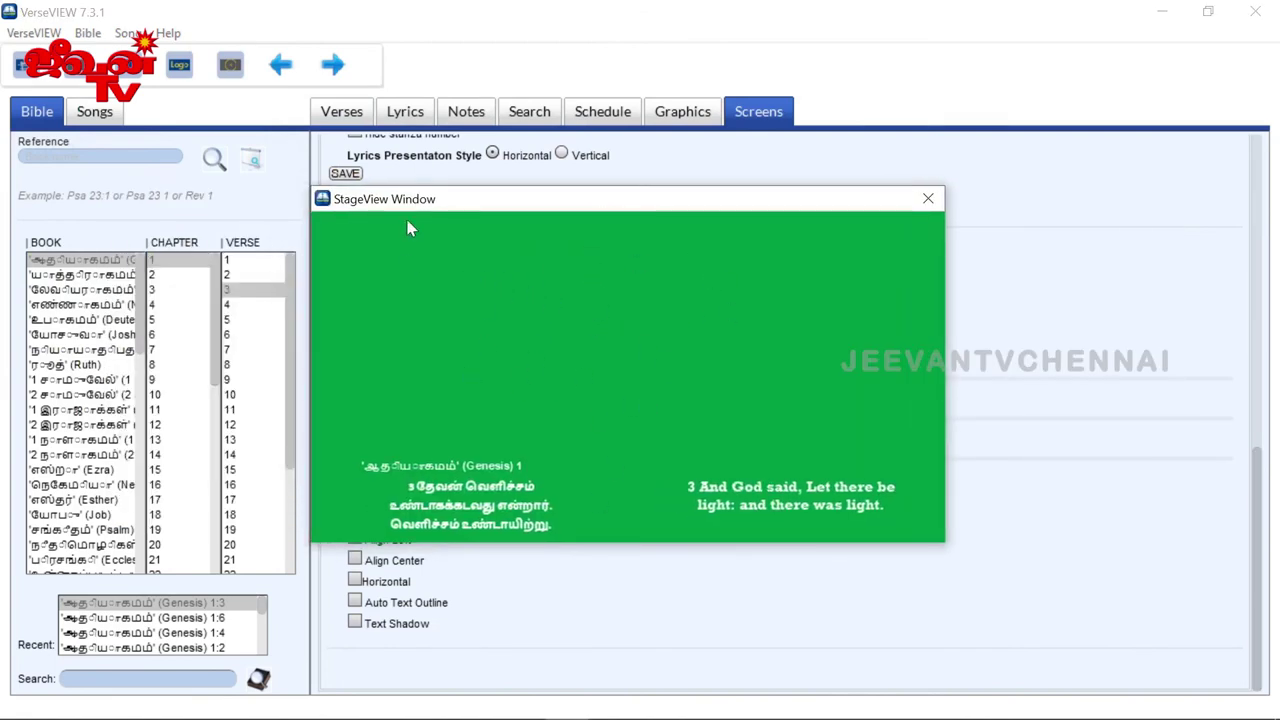
{"action": "left_click_drag", "start_coordinate": [406, 199], "coordinate": [266, 154]}
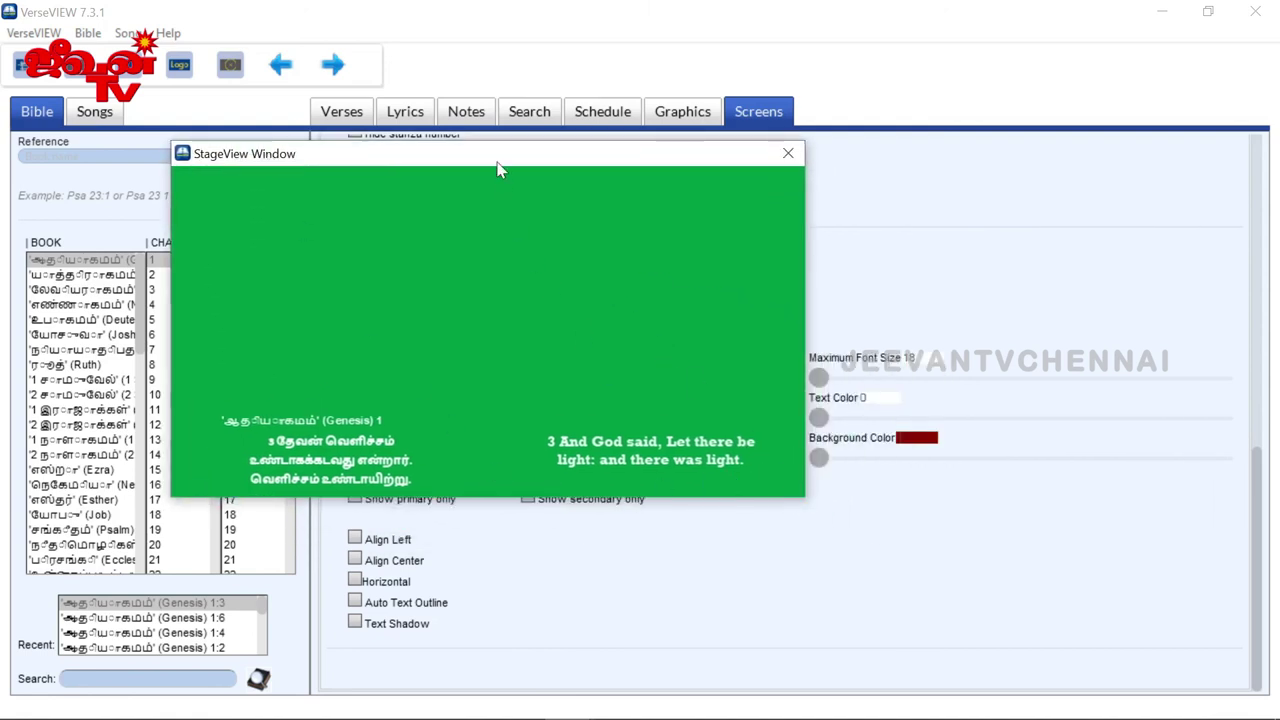
{"action": "left_click_drag", "start_coordinate": [499, 170], "coordinate": [686, 208]}
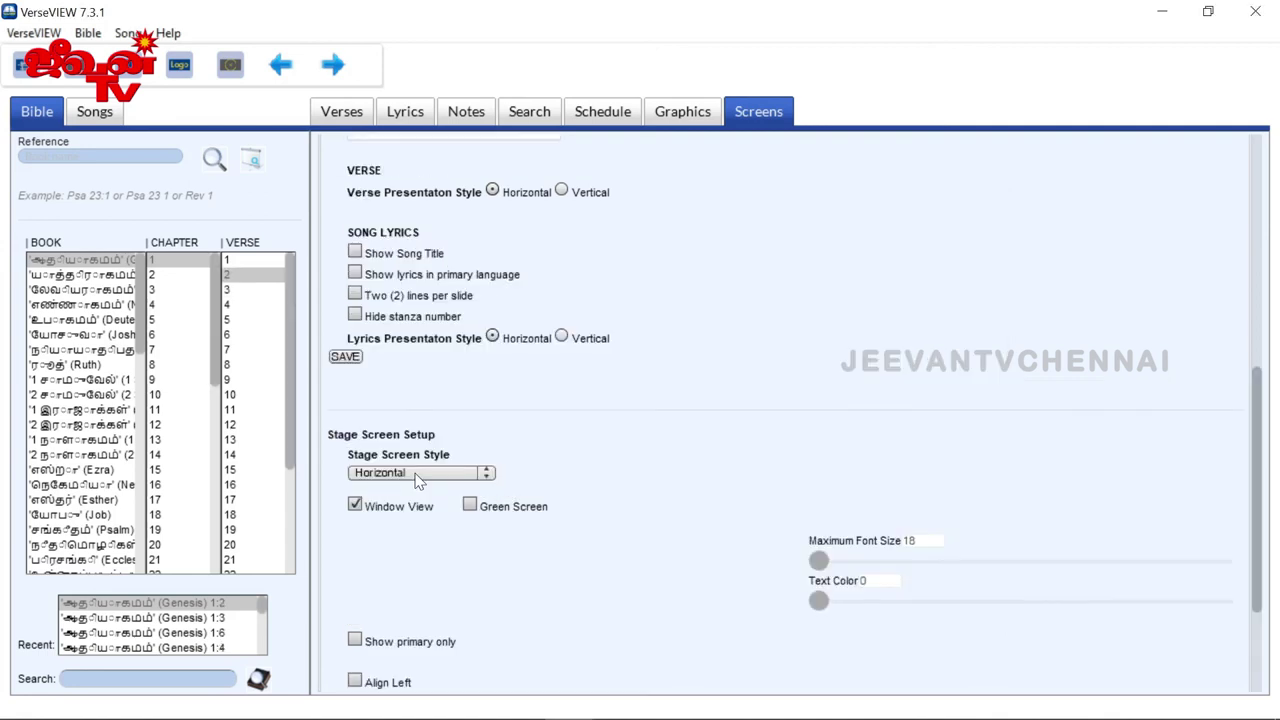
Step: Keep the stage screen style at Horizontal, project Genesis 1:2 and move the StageView window over the verses
{"action": "left_click", "coordinate": [418, 474]}
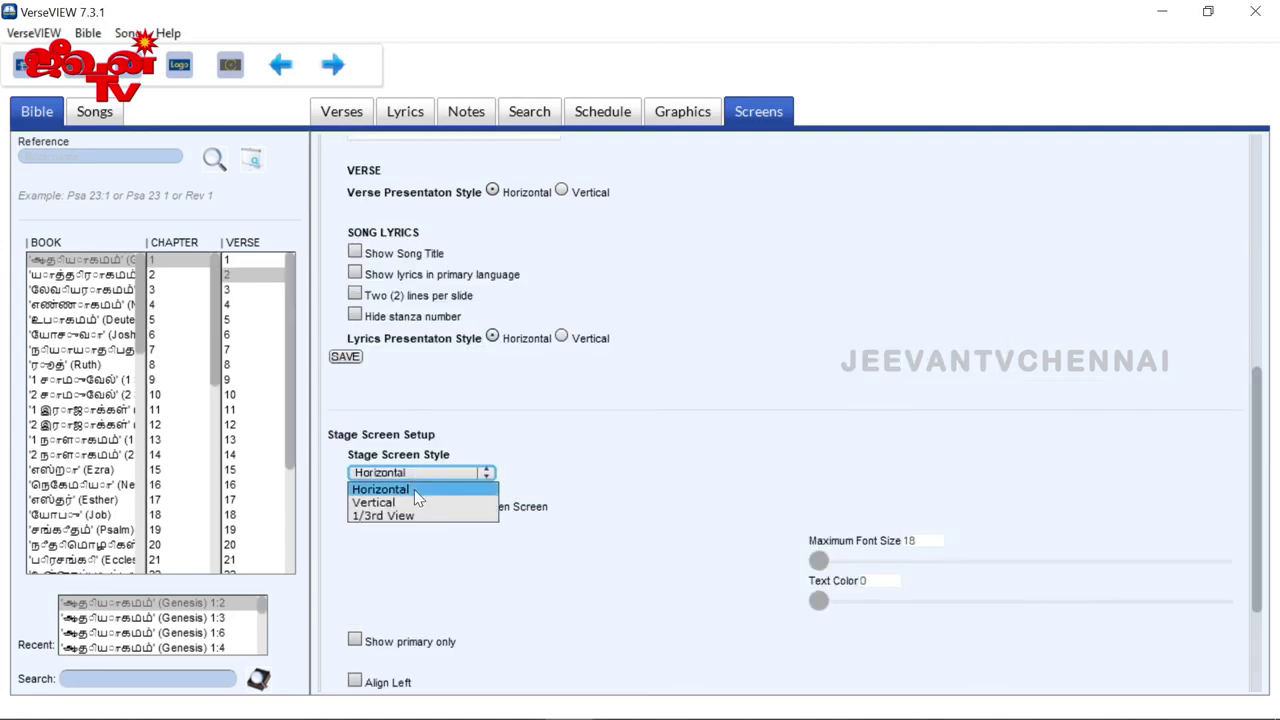
{"action": "left_click", "coordinate": [563, 437]}
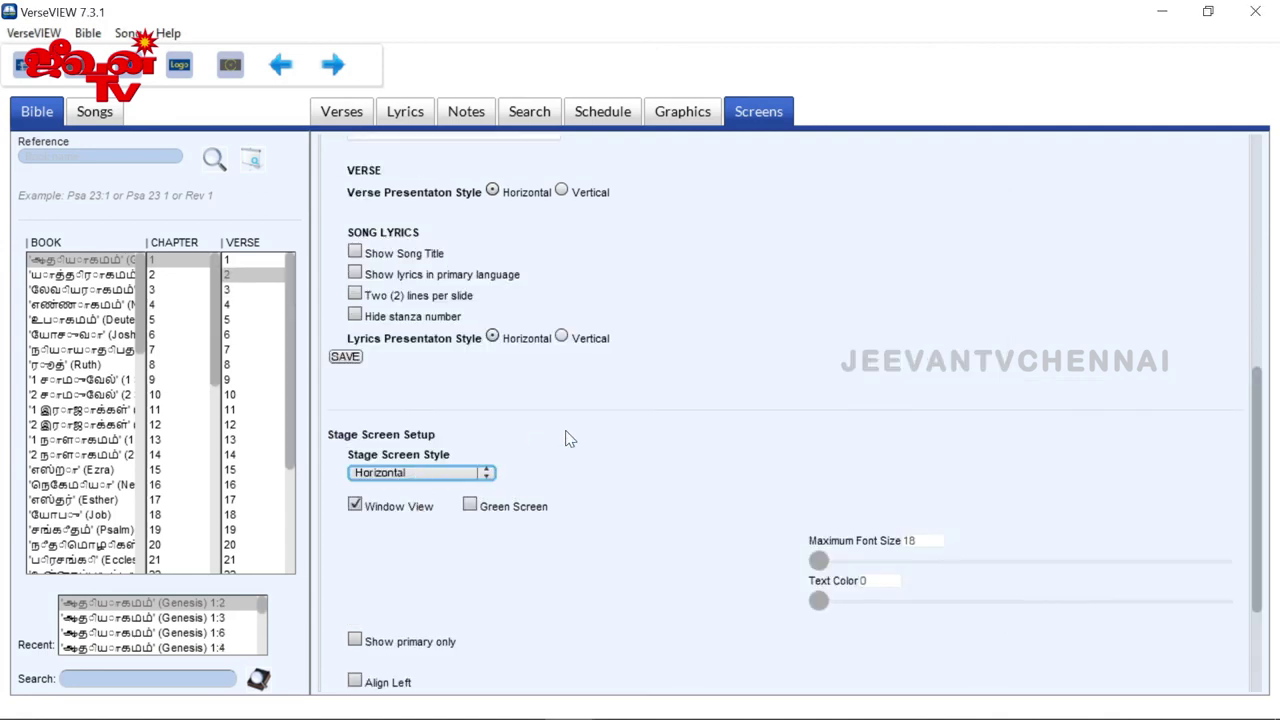
{"action": "left_click", "coordinate": [341, 111]}
{"action": "double_click", "coordinate": [492, 240]}
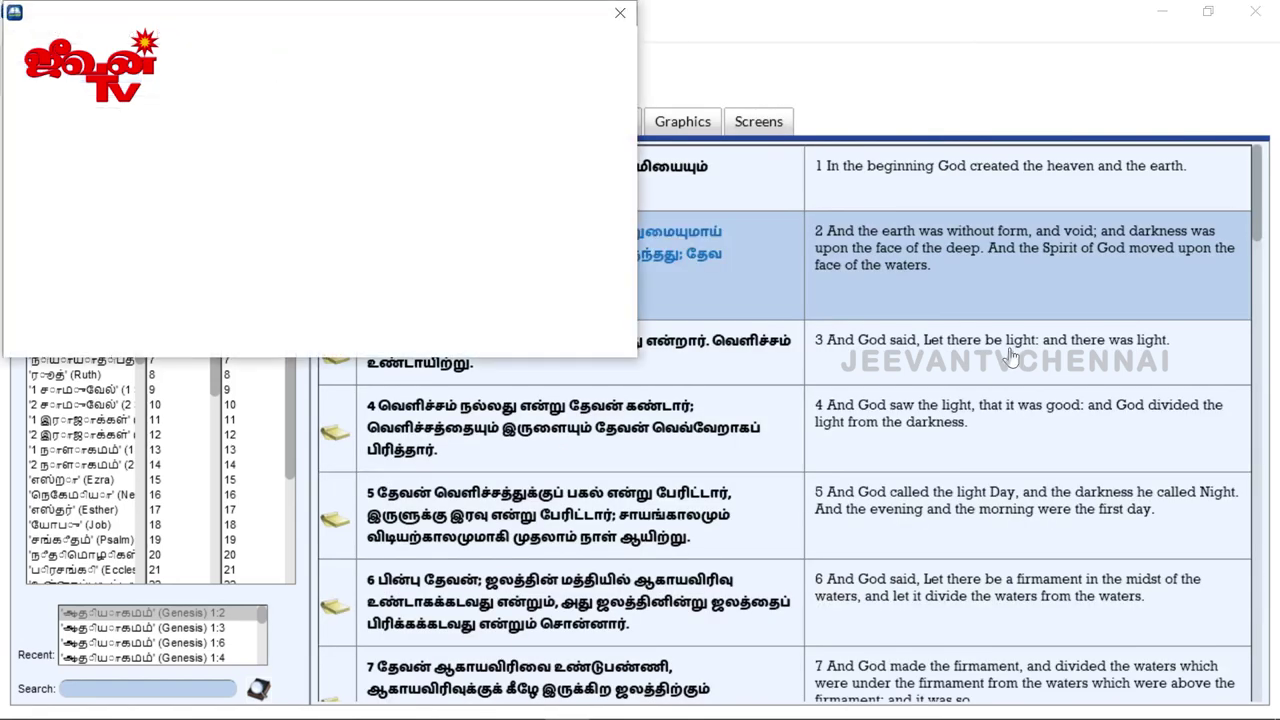
{"action": "left_click_drag", "start_coordinate": [446, 24], "coordinate": [779, 190]}
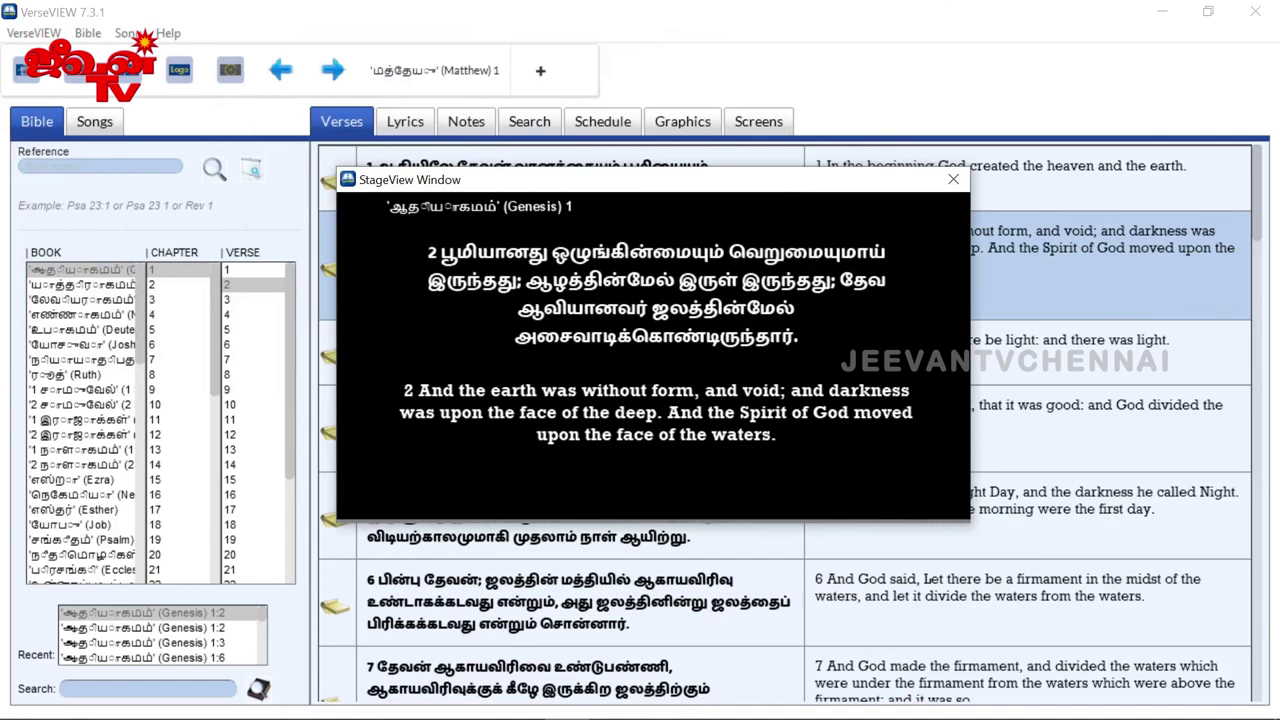
Step: Reposition the StageView window over the verse list and close it
{"action": "left_click_drag", "start_coordinate": [660, 180], "coordinate": [540, 190]}
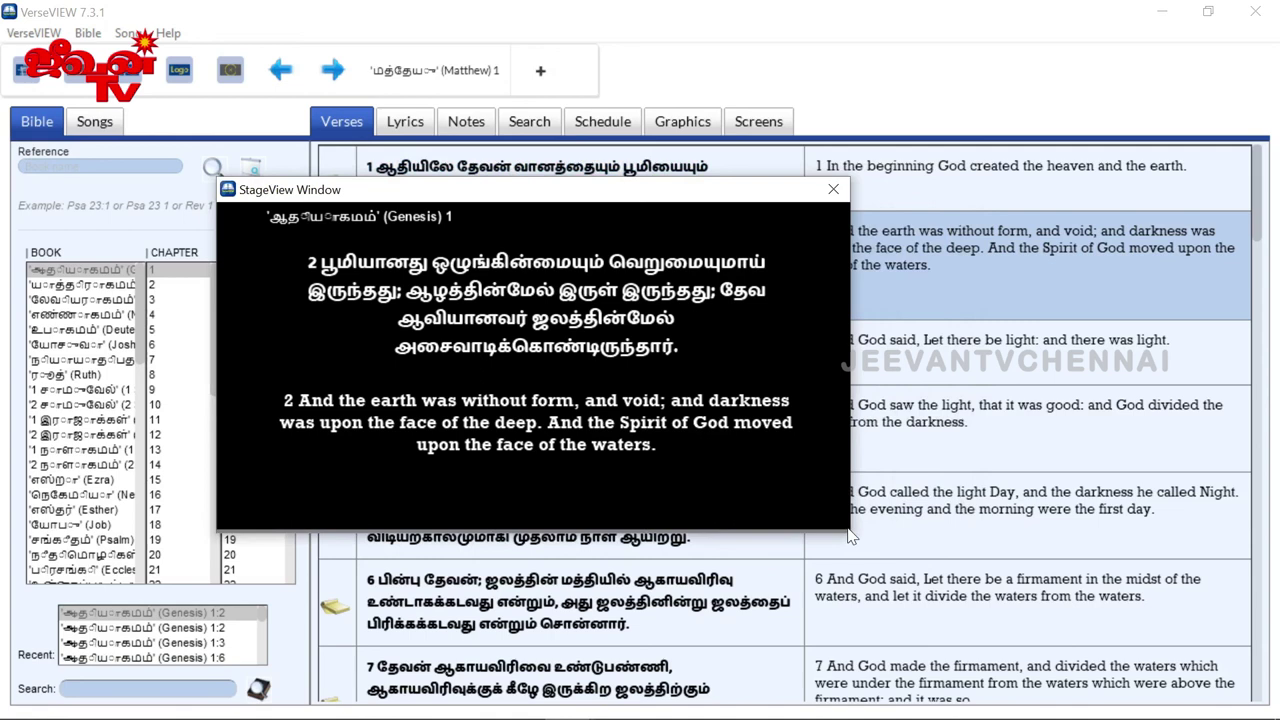
{"action": "left_click_drag", "start_coordinate": [563, 200], "coordinate": [458, 182]}
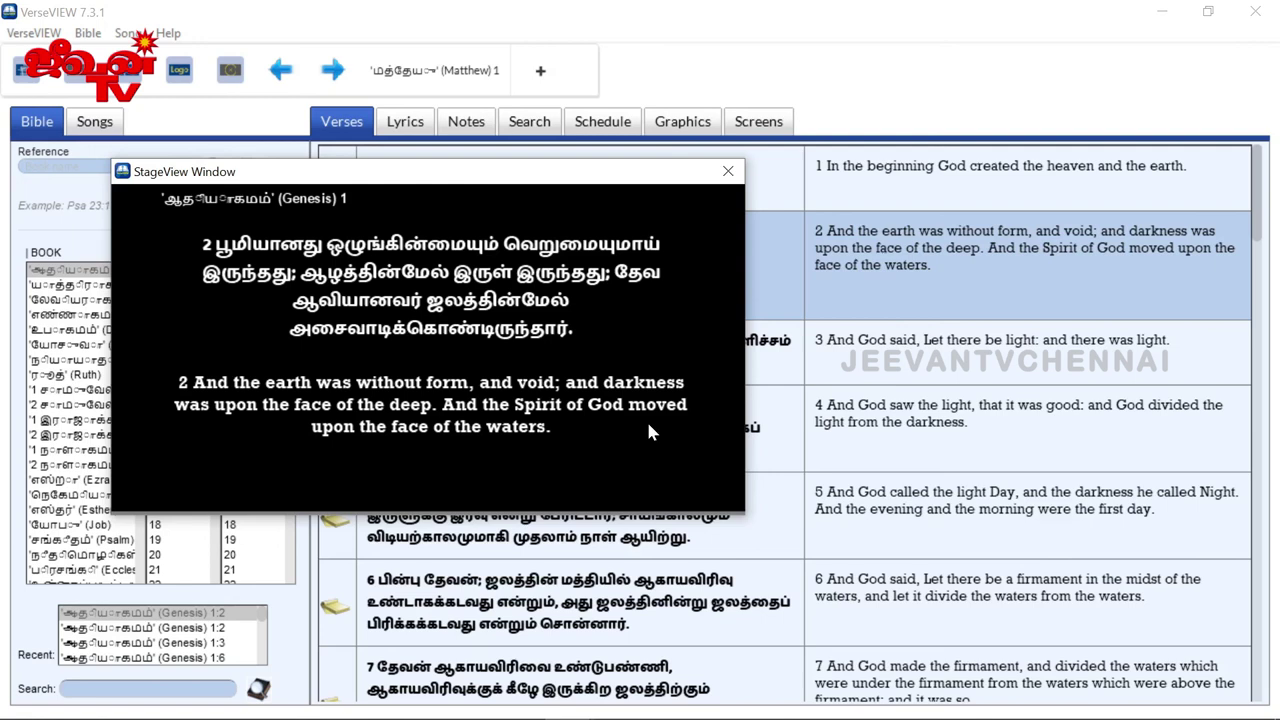
{"action": "left_click_drag", "start_coordinate": [476, 178], "coordinate": [731, 202]}
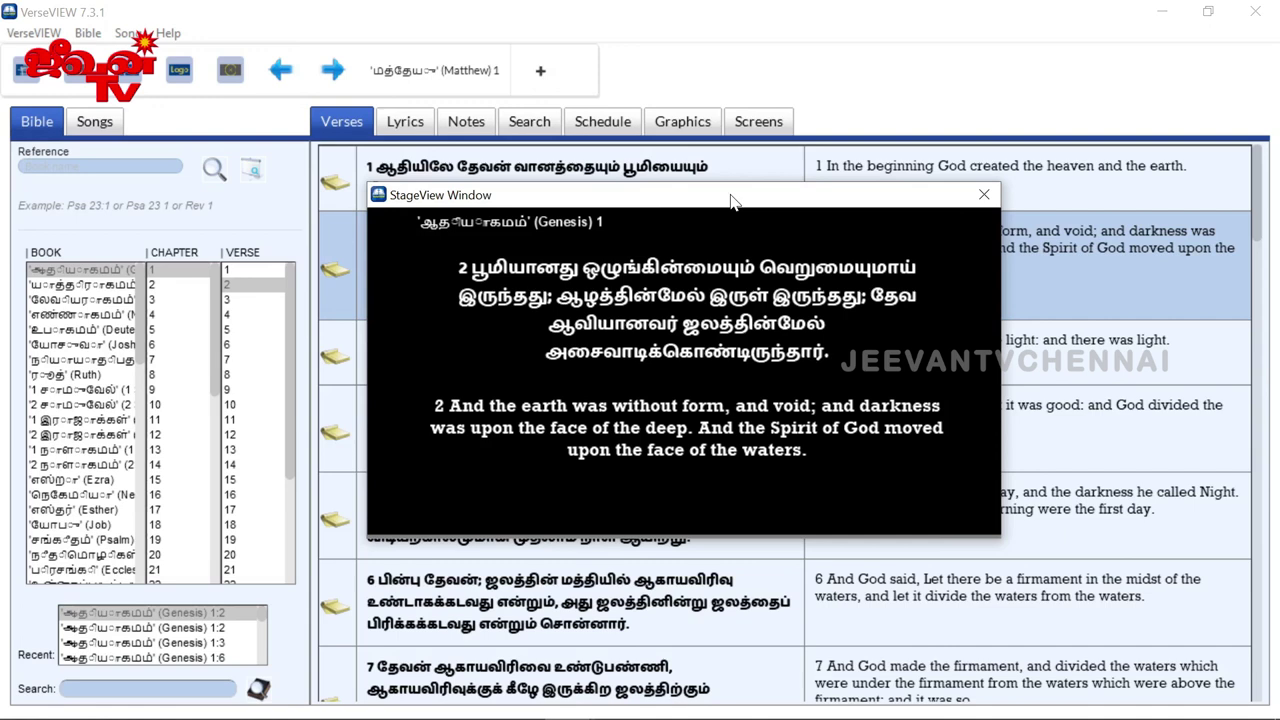
{"action": "left_click", "coordinate": [986, 200]}
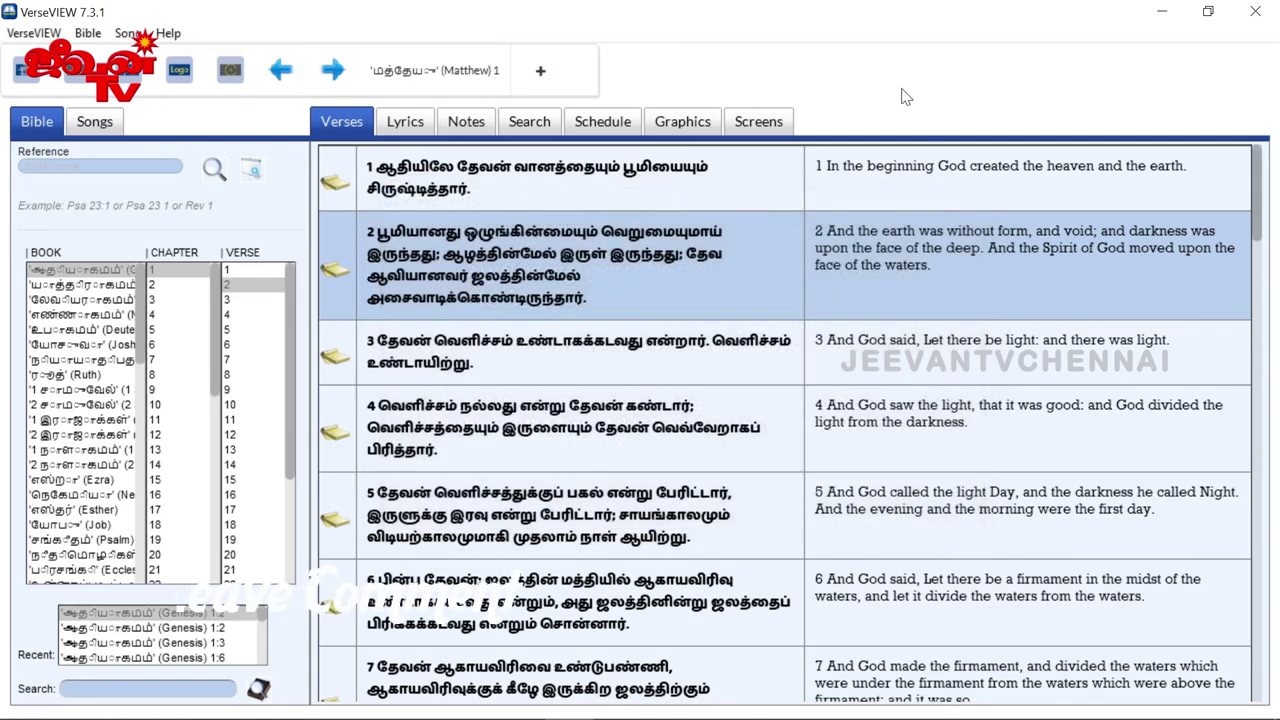